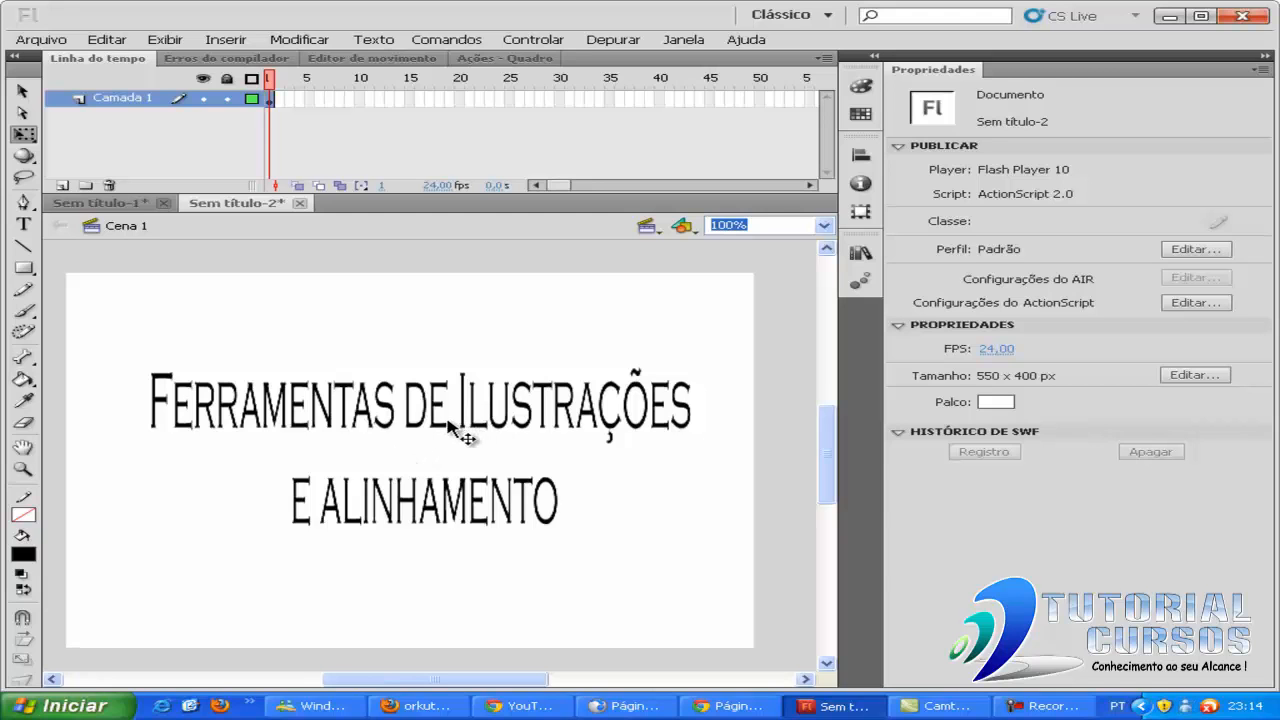
Delete the title text and draw a black rectangle without a stroke, about 130 × 93 px, in the stage's upper-left area.
{"action": "left_click", "coordinate": [450, 424]}
{"action": "key", "text": "Delete"}
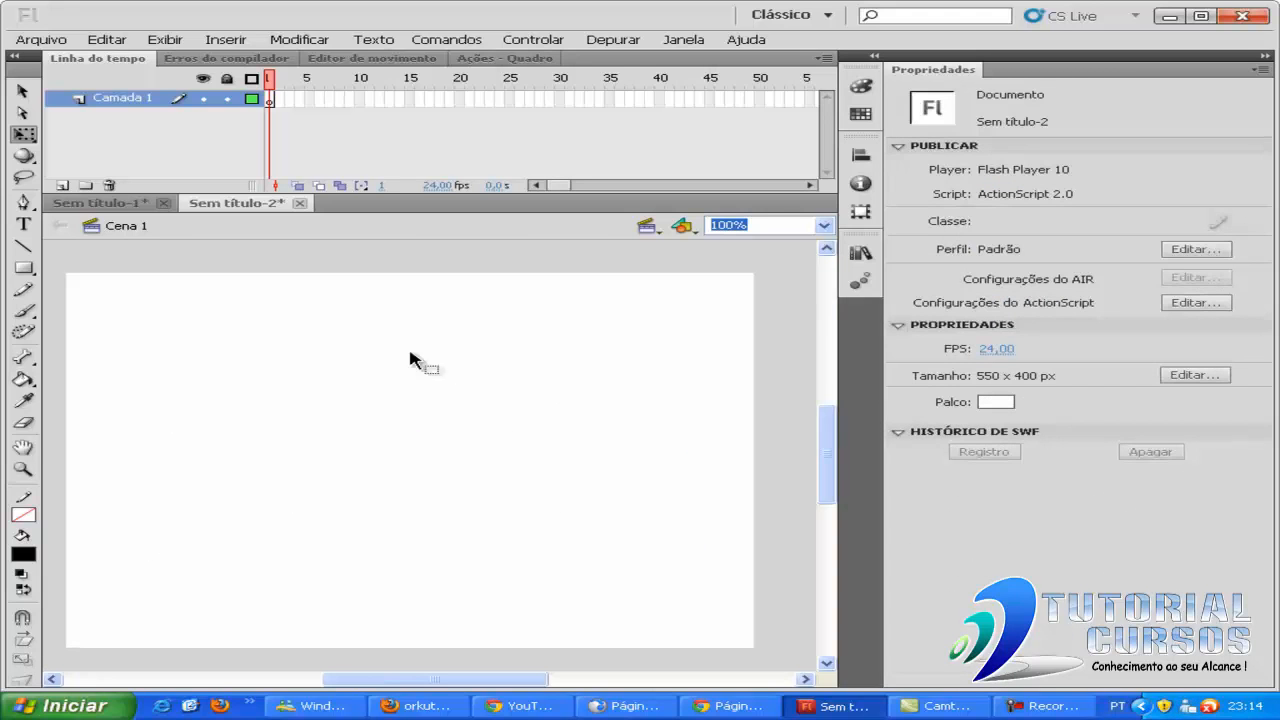
{"action": "left_click", "coordinate": [24, 270]}
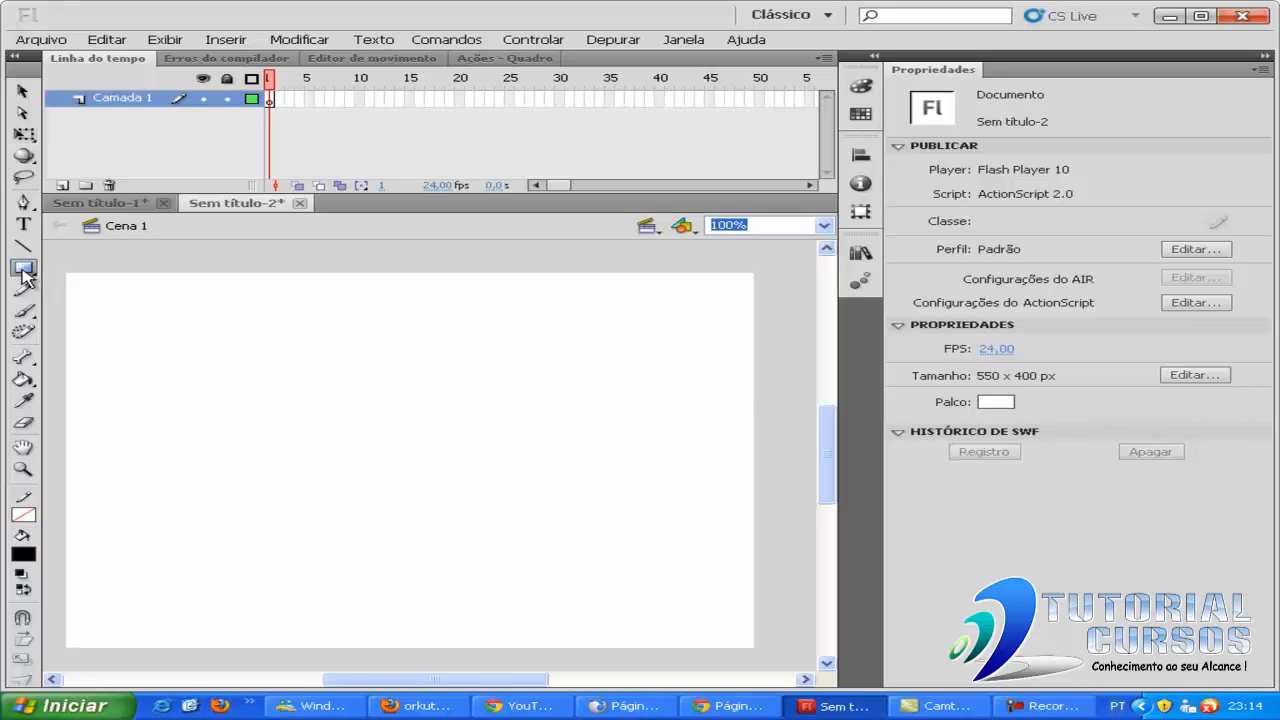
{"action": "left_click", "coordinate": [24, 272]}
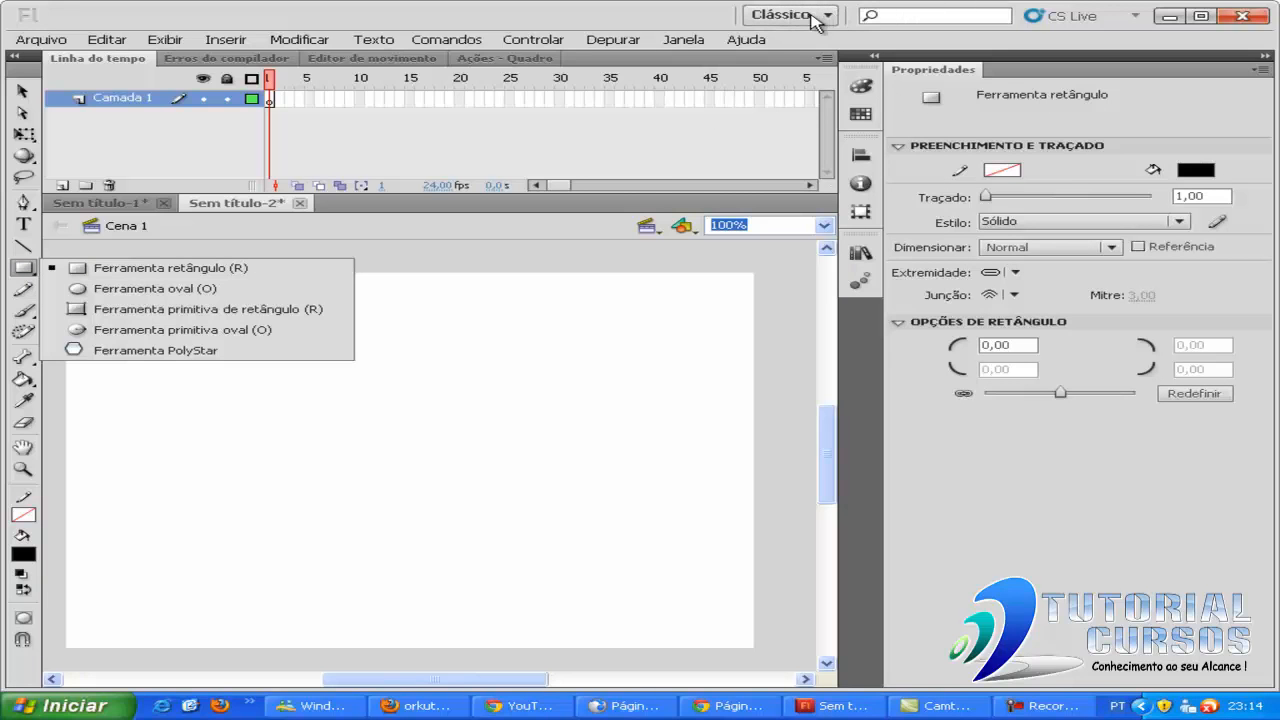
{"action": "left_click", "coordinate": [126, 270]}
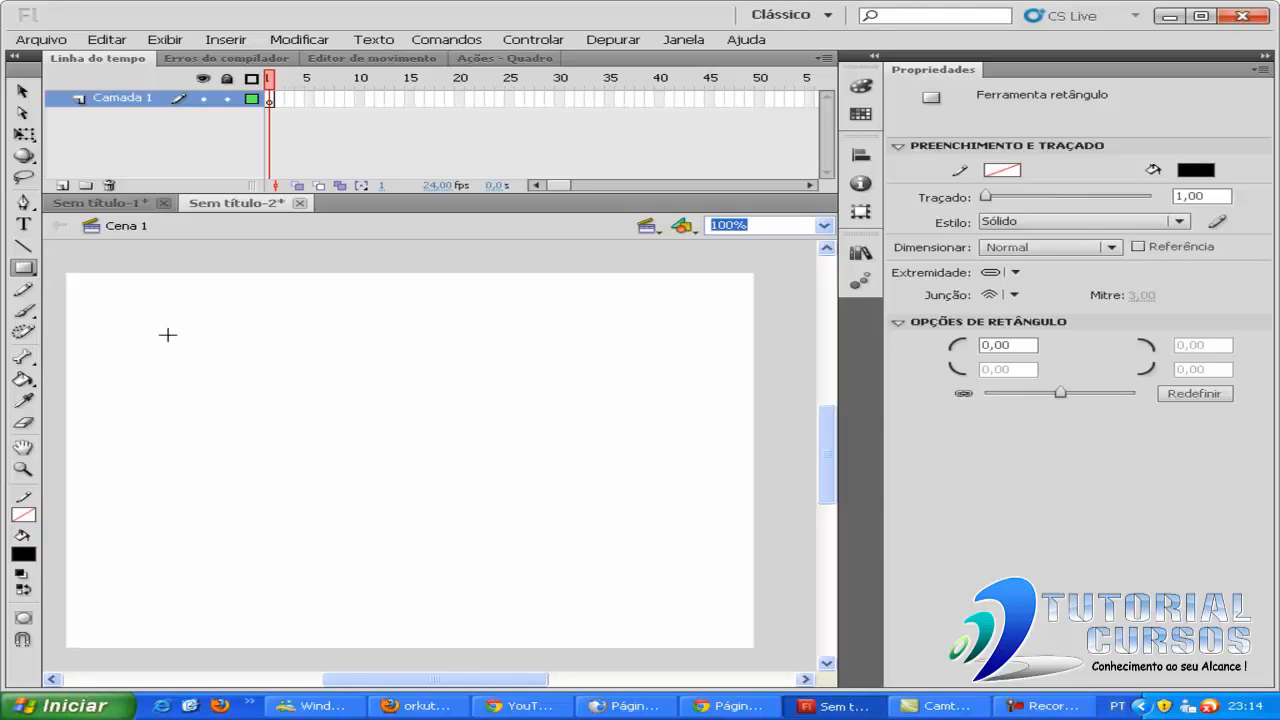
{"action": "left_click_drag", "start_coordinate": [126, 304], "coordinate": [289, 391]}
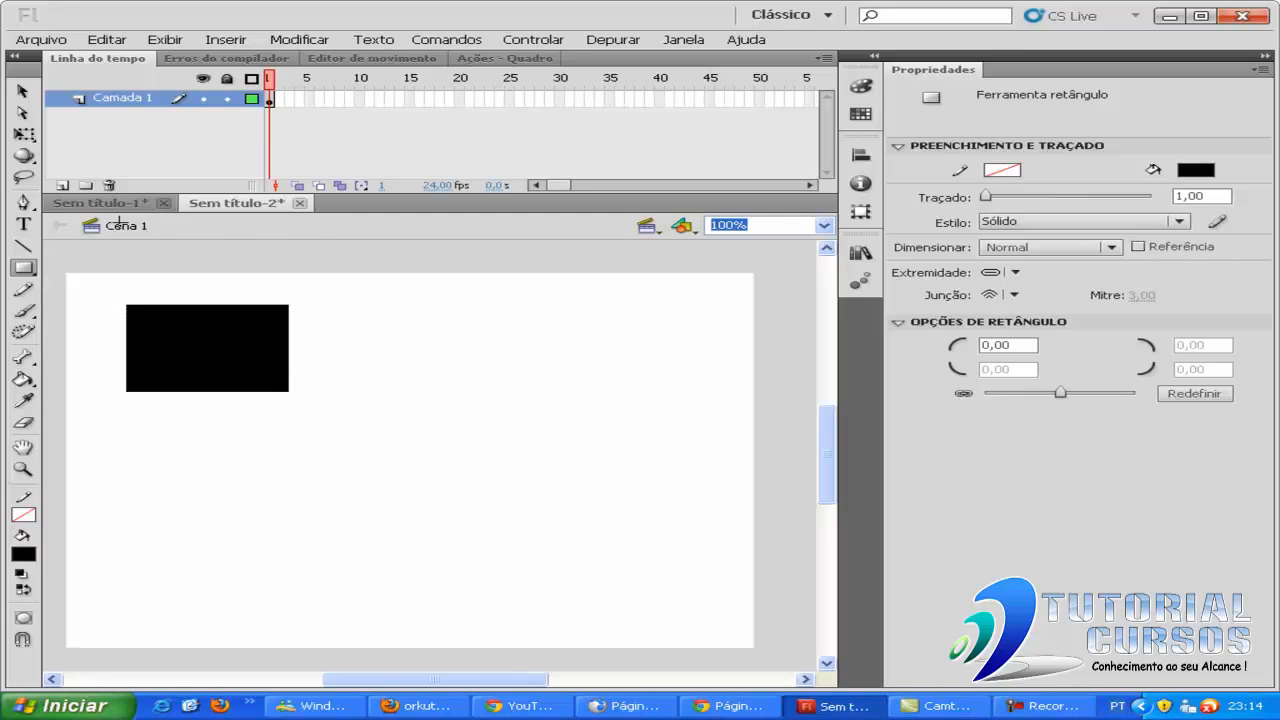
Change the black rectangle's fill to lime green #99FF00.
{"action": "left_click", "coordinate": [22, 91]}
{"action": "left_click", "coordinate": [252, 346]}
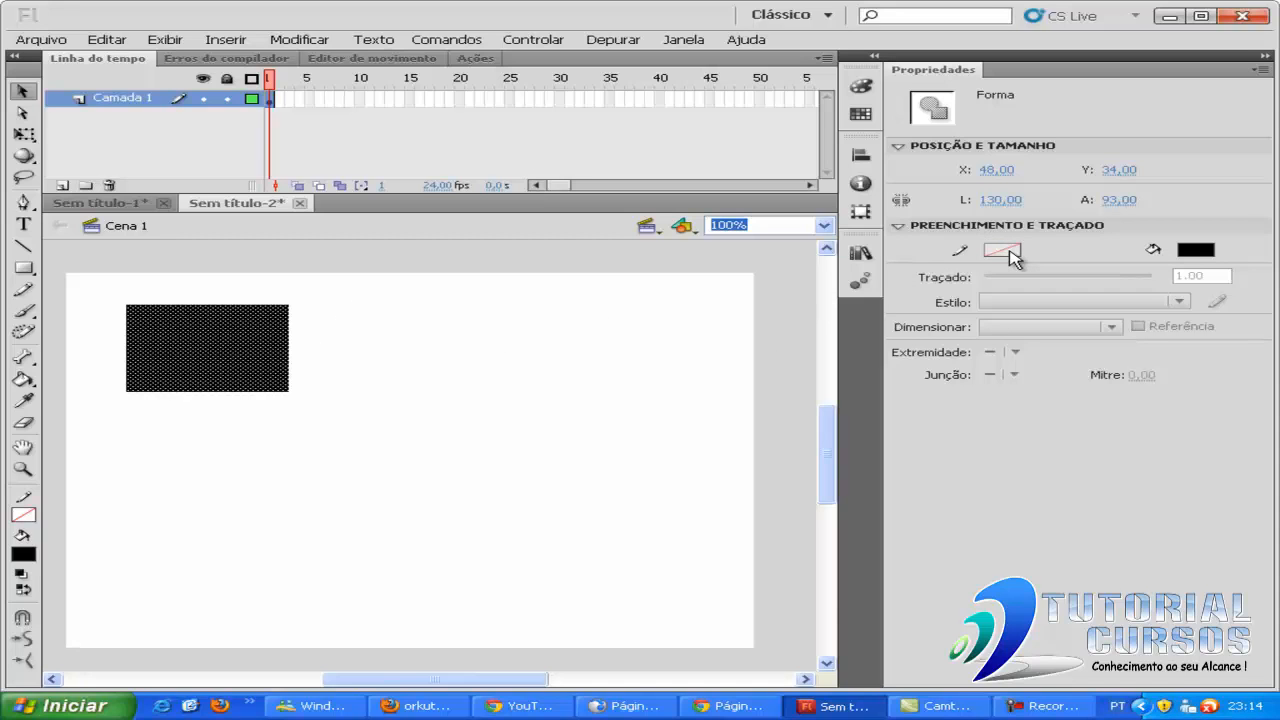
{"action": "left_click", "coordinate": [1197, 251]}
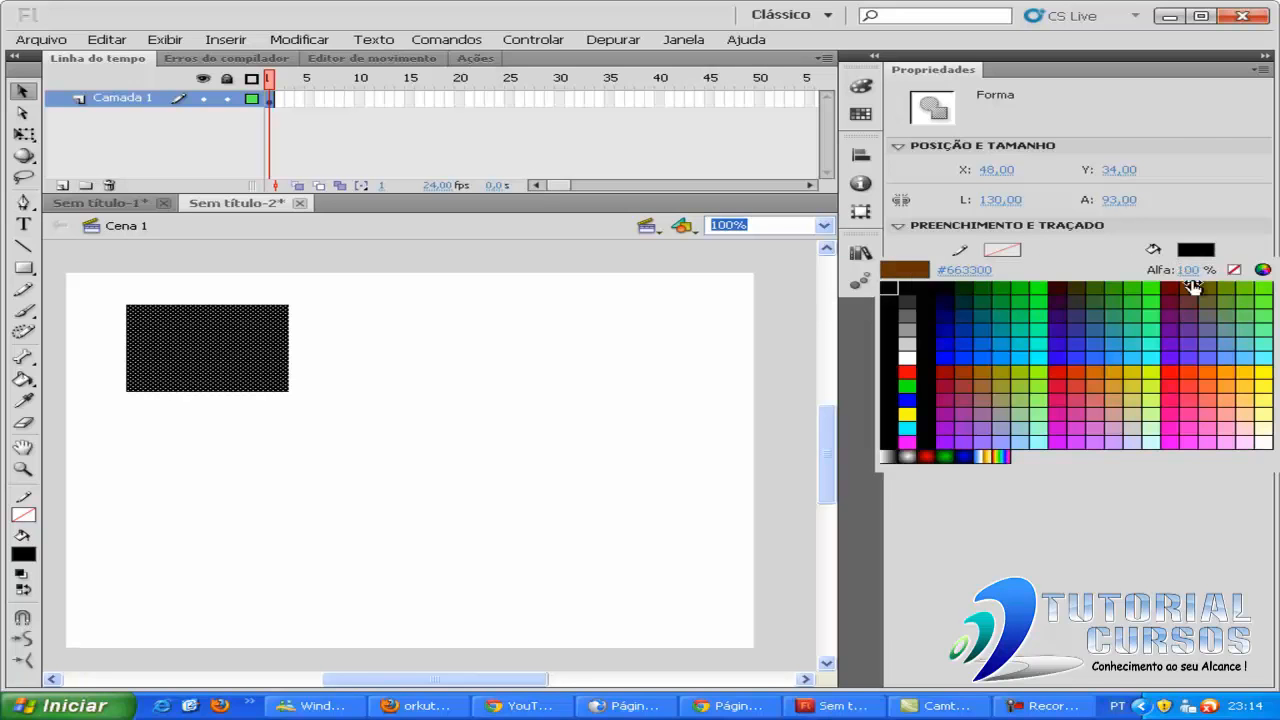
{"action": "left_click", "coordinate": [1044, 386]}
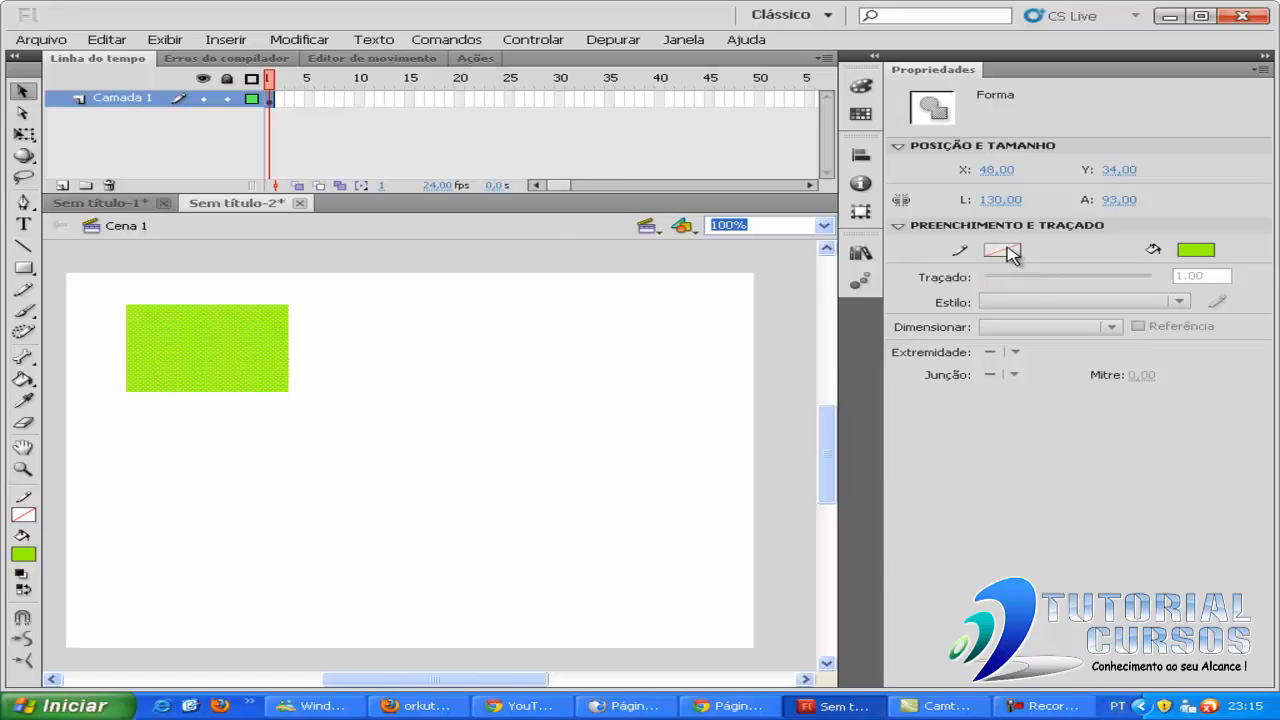
Set the Rectangle tool to a black stroke and blue fill, and draw a wide rectangle in the stage's upper middle.
{"action": "left_click", "coordinate": [25, 266]}
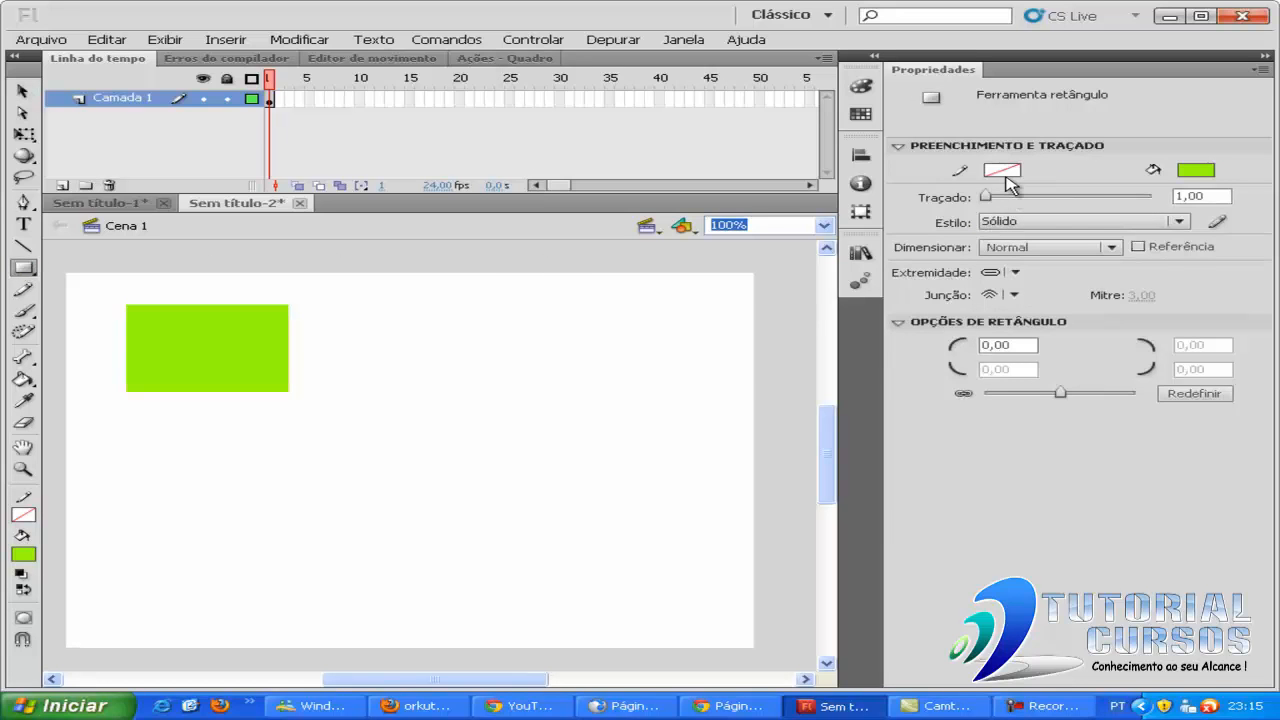
{"action": "left_click", "coordinate": [1004, 172]}
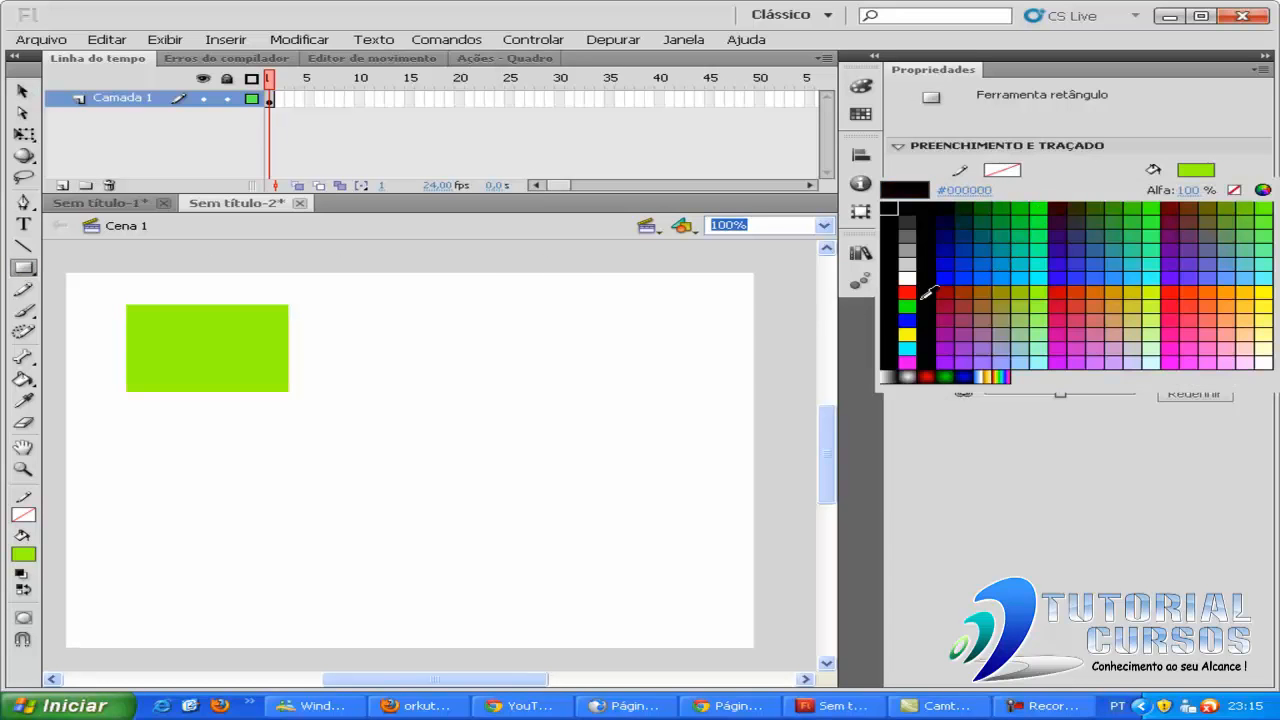
{"action": "left_click", "coordinate": [890, 309]}
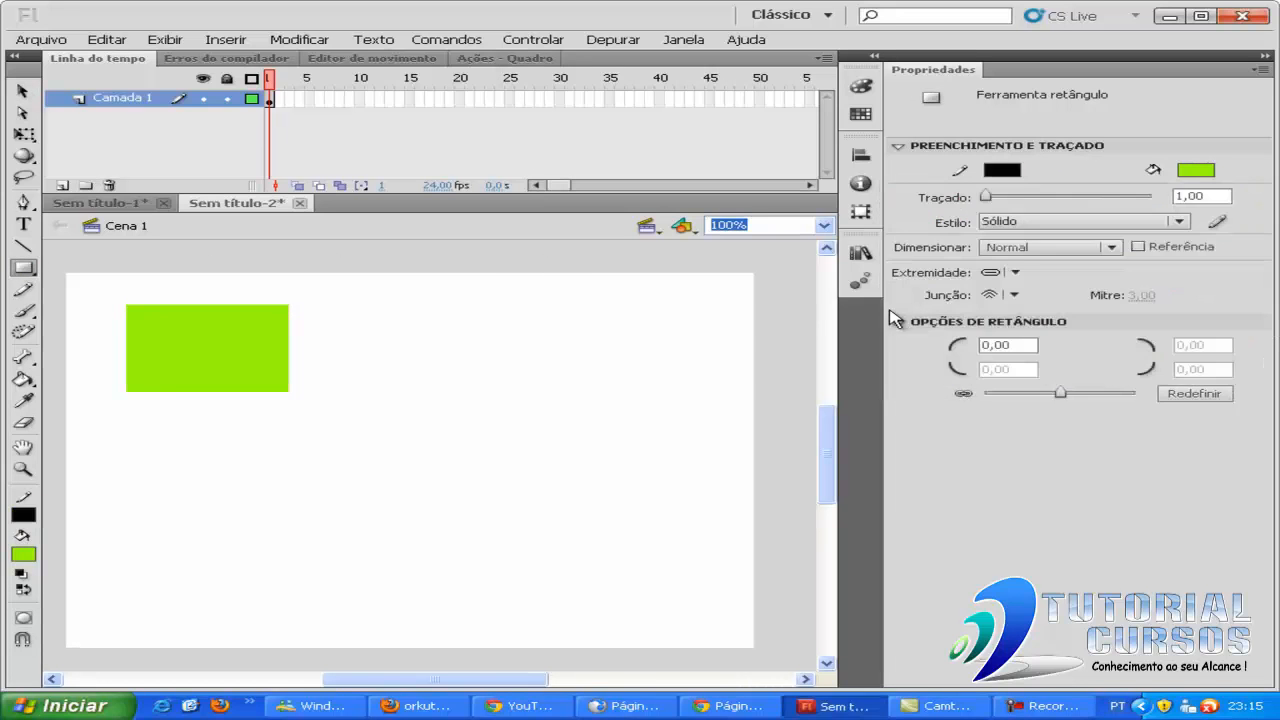
{"action": "left_click", "coordinate": [1199, 171]}
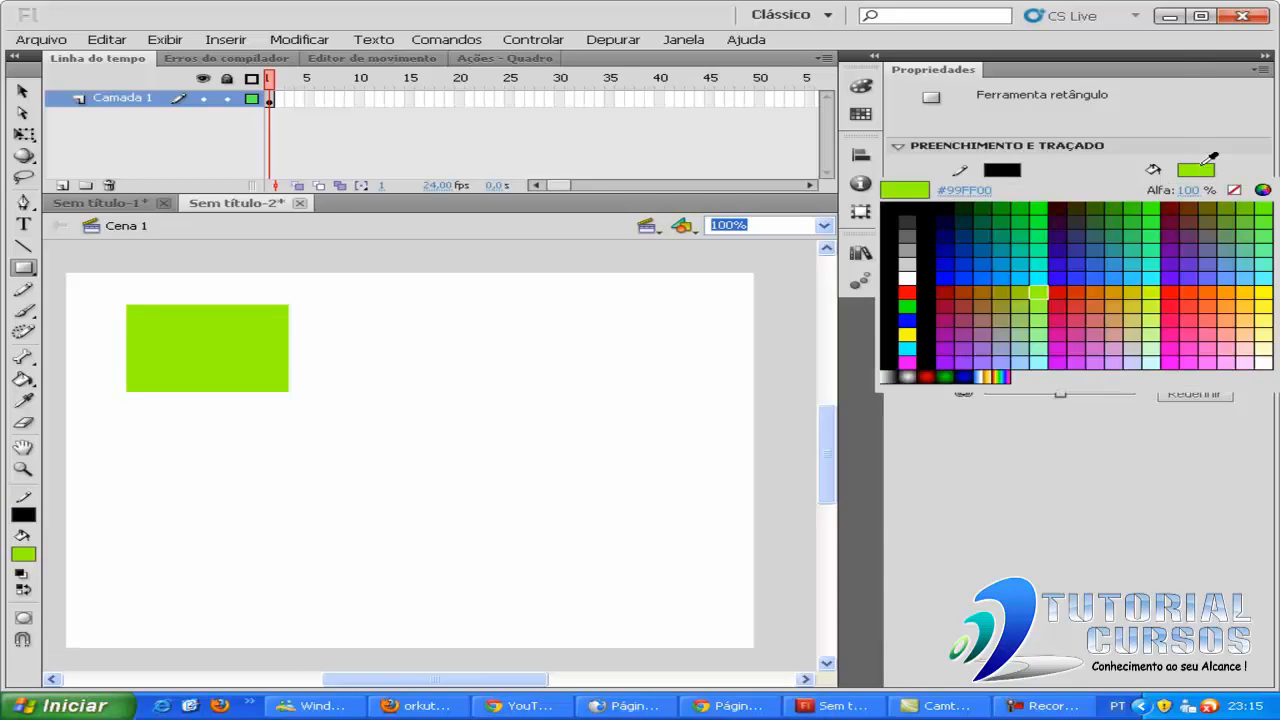
{"action": "left_click", "coordinate": [912, 320]}
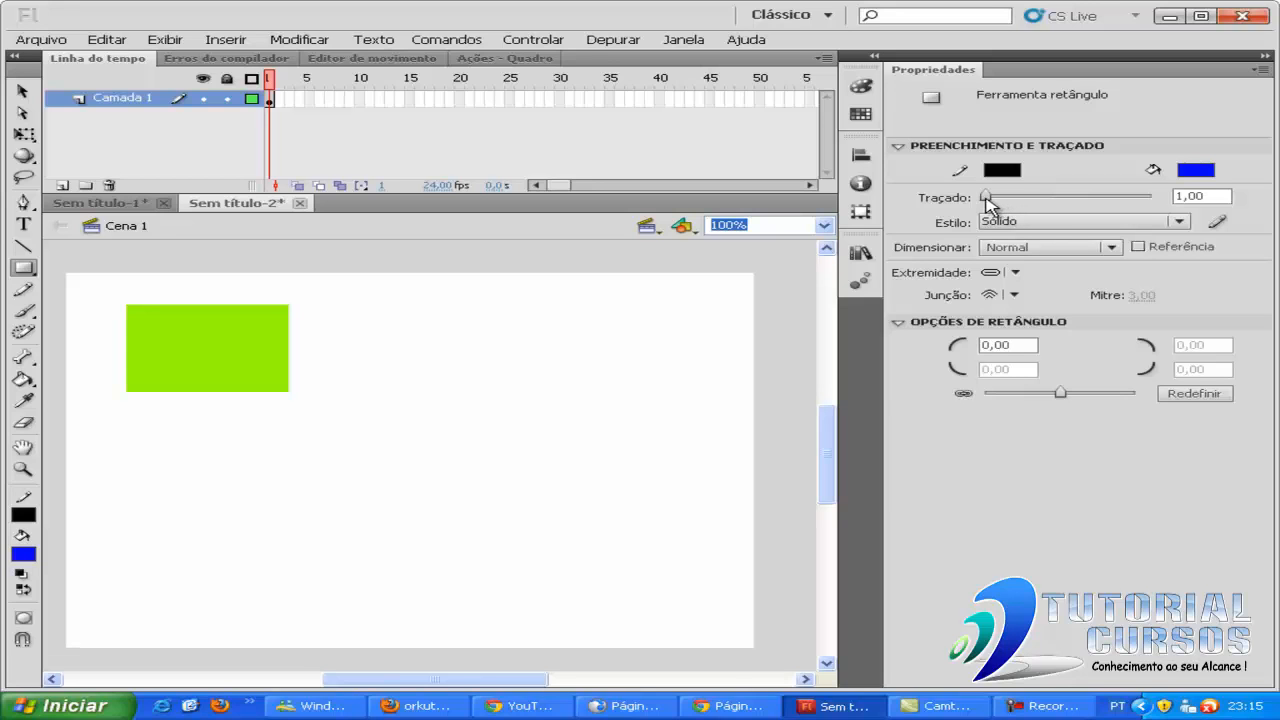
{"action": "left_click_drag", "start_coordinate": [484, 339], "coordinate": [503, 350]}
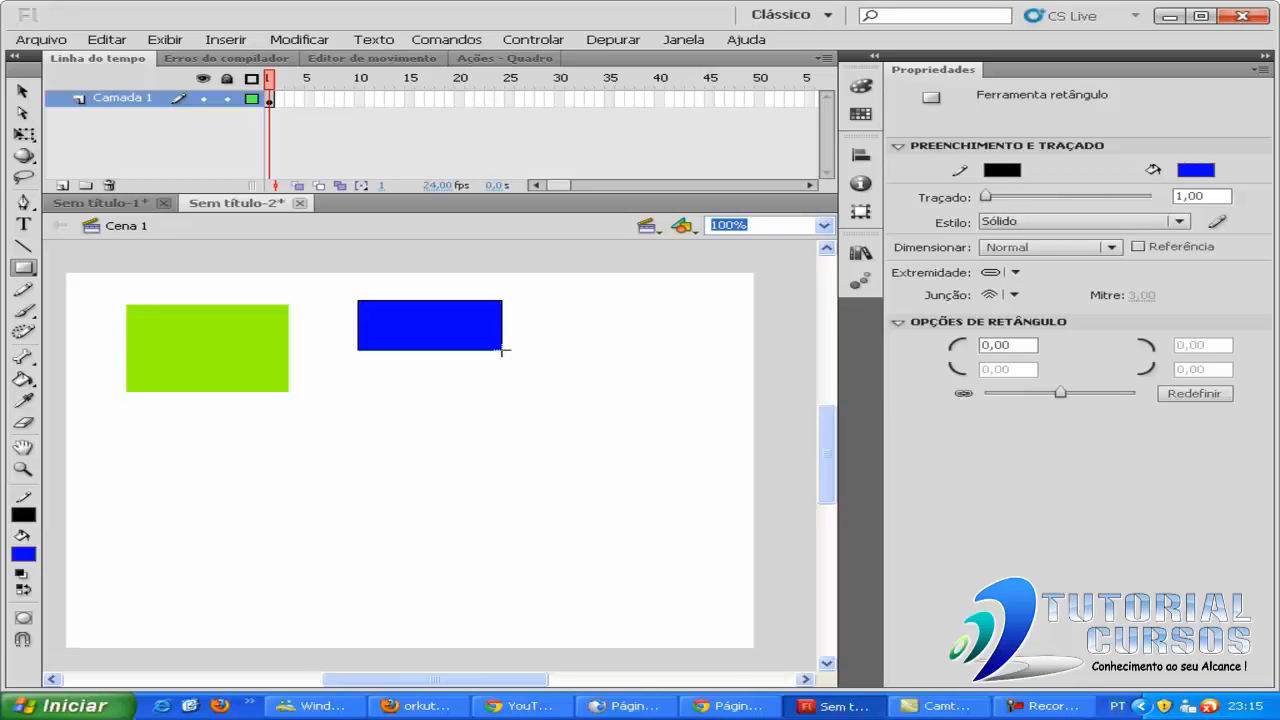
Draw a blue rectangle with a 9,90 stroke at the stage's upper right, and another with Tracejada stroke style below the green rectangle.
{"action": "mouse_move", "coordinate": [986, 196]}
{"action": "left_mouse_down"}
{"action": "mouse_move", "coordinate": [999, 196]}
{"action": "mouse_move", "coordinate": [991, 204]}
{"action": "left_mouse_up"}
{"action": "mouse_move", "coordinate": [556, 309]}
{"action": "left_mouse_down"}
{"action": "mouse_move", "coordinate": [743, 449]}
{"action": "mouse_move", "coordinate": [692, 427]}
{"action": "left_mouse_up"}
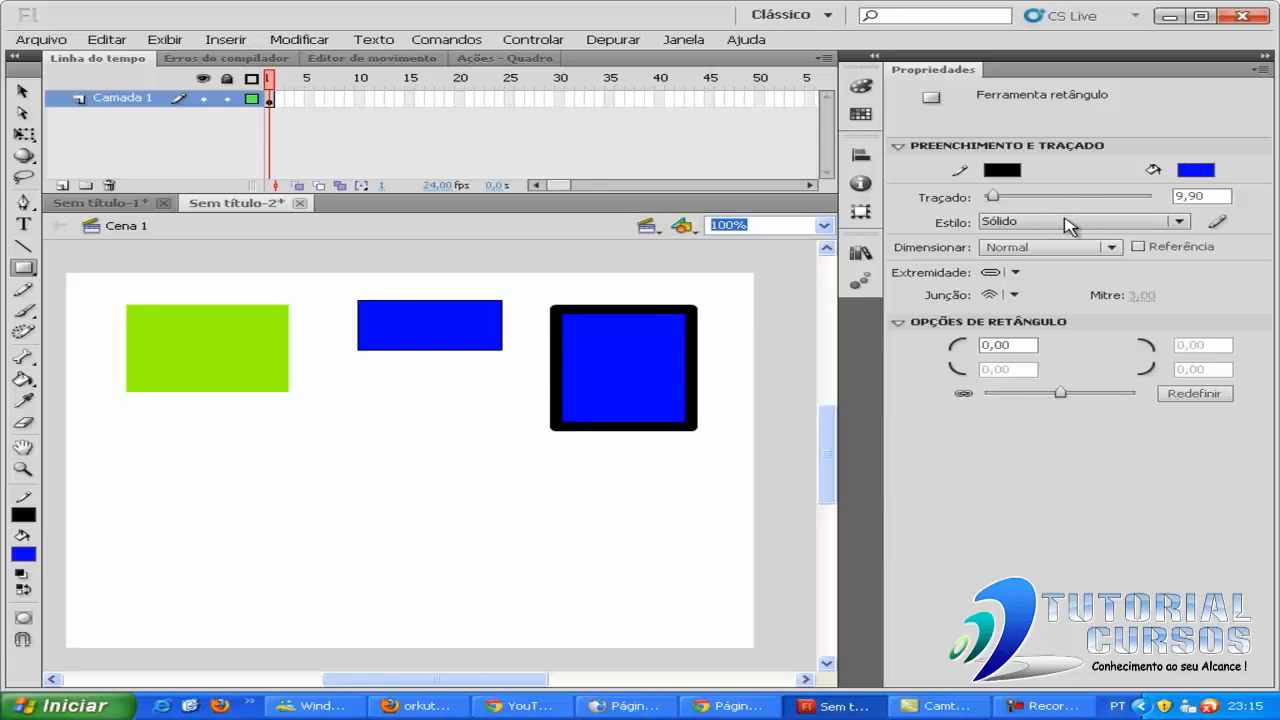
{"action": "left_click", "coordinate": [1100, 224]}
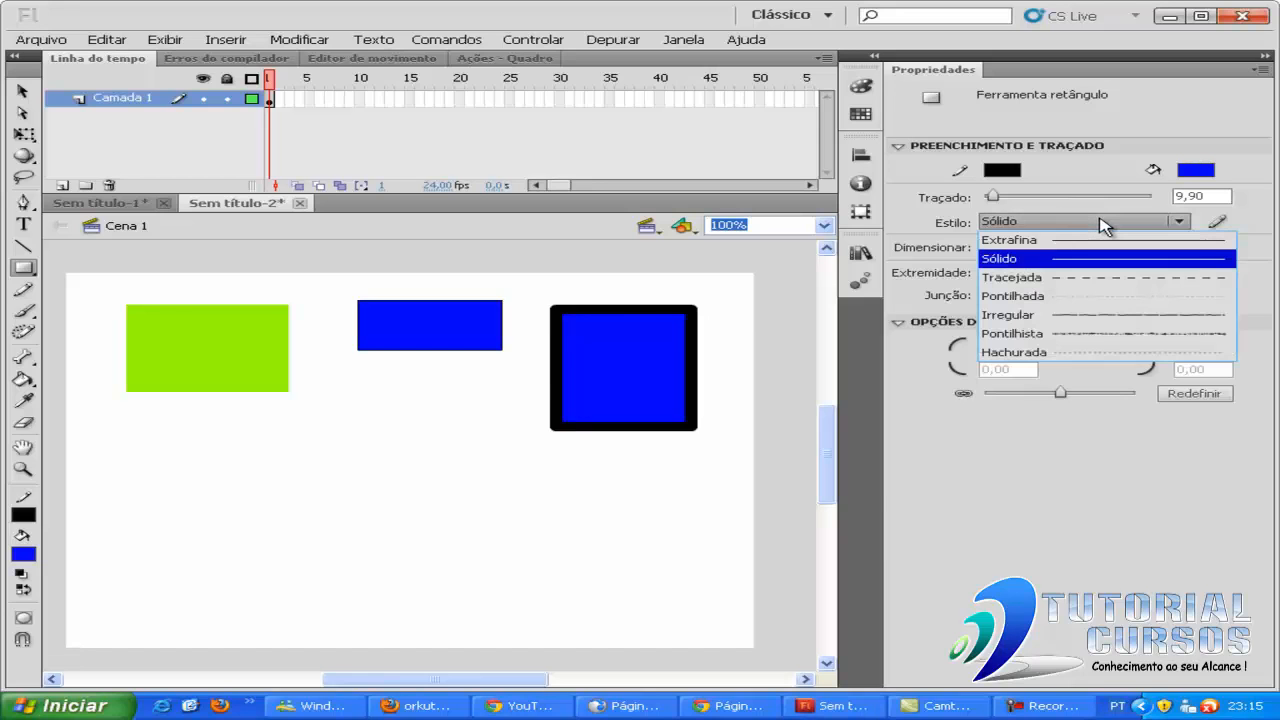
{"action": "left_click", "coordinate": [1074, 288]}
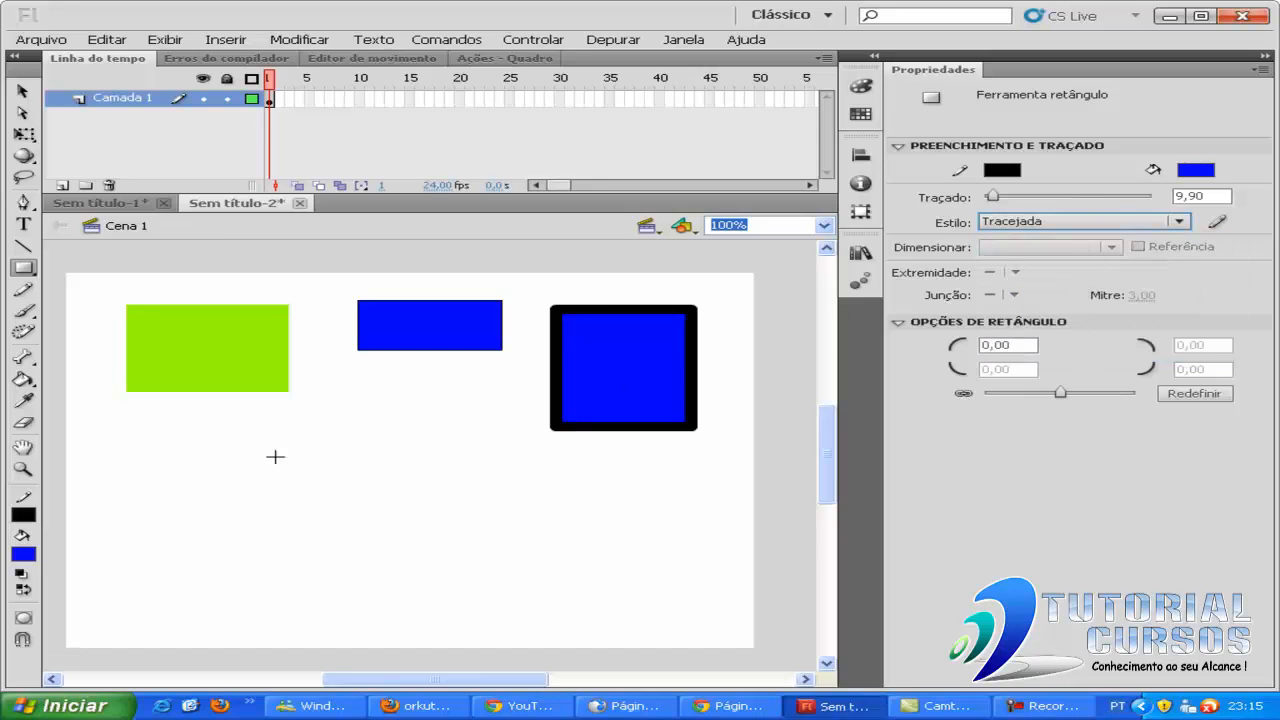
{"action": "mouse_move", "coordinate": [140, 435]}
{"action": "left_mouse_down"}
{"action": "mouse_move", "coordinate": [263, 471]}
{"action": "mouse_move", "coordinate": [297, 501]}
{"action": "left_mouse_up"}
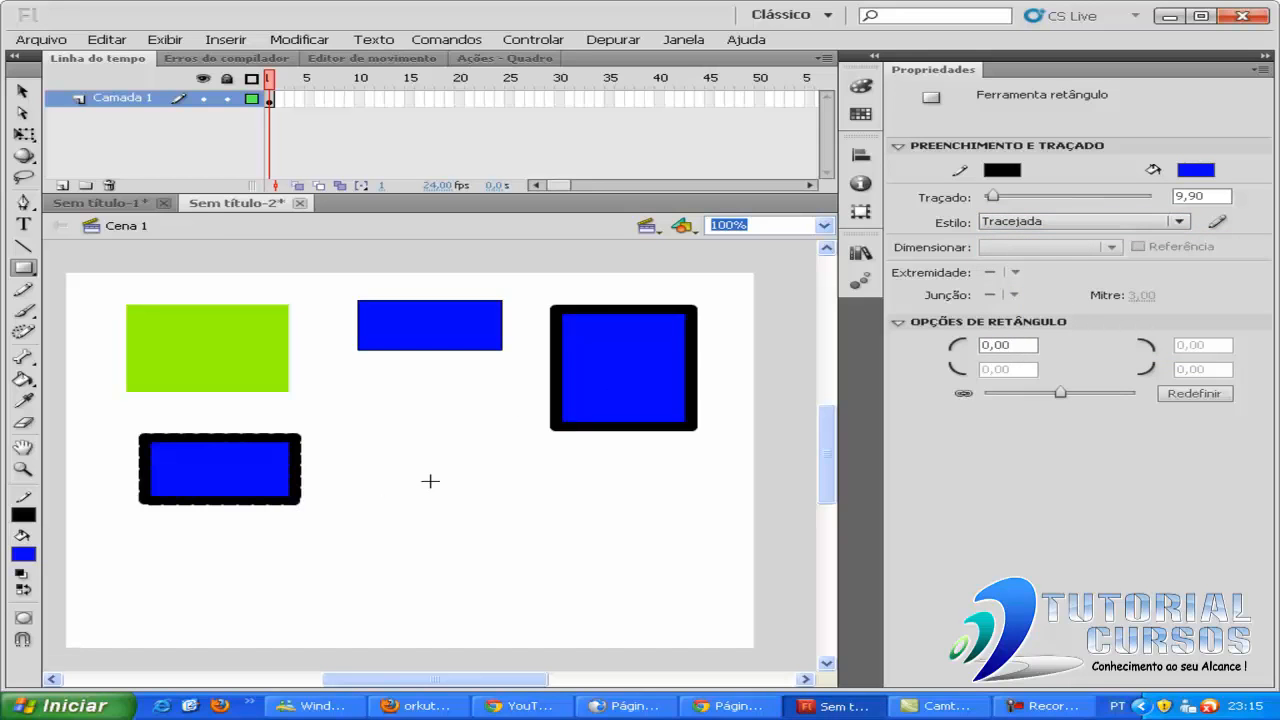
{"action": "left_click", "coordinate": [1086, 224]}
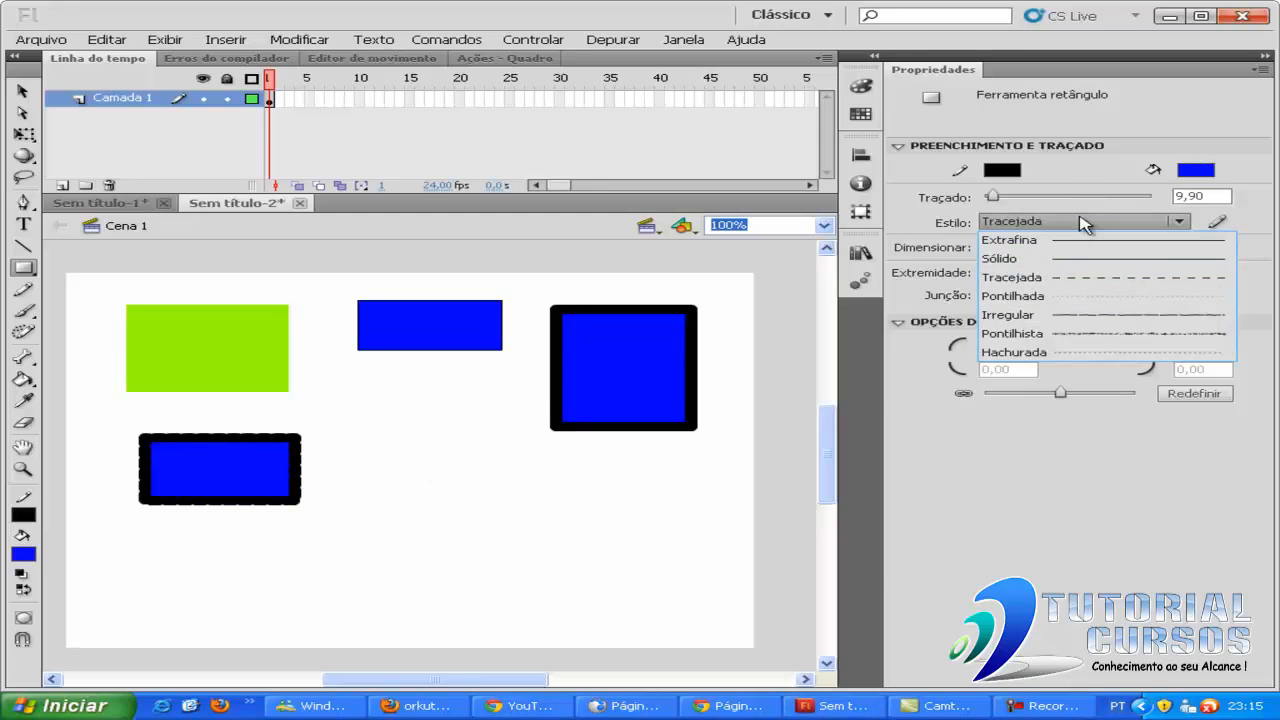
{"action": "left_click", "coordinate": [937, 236]}
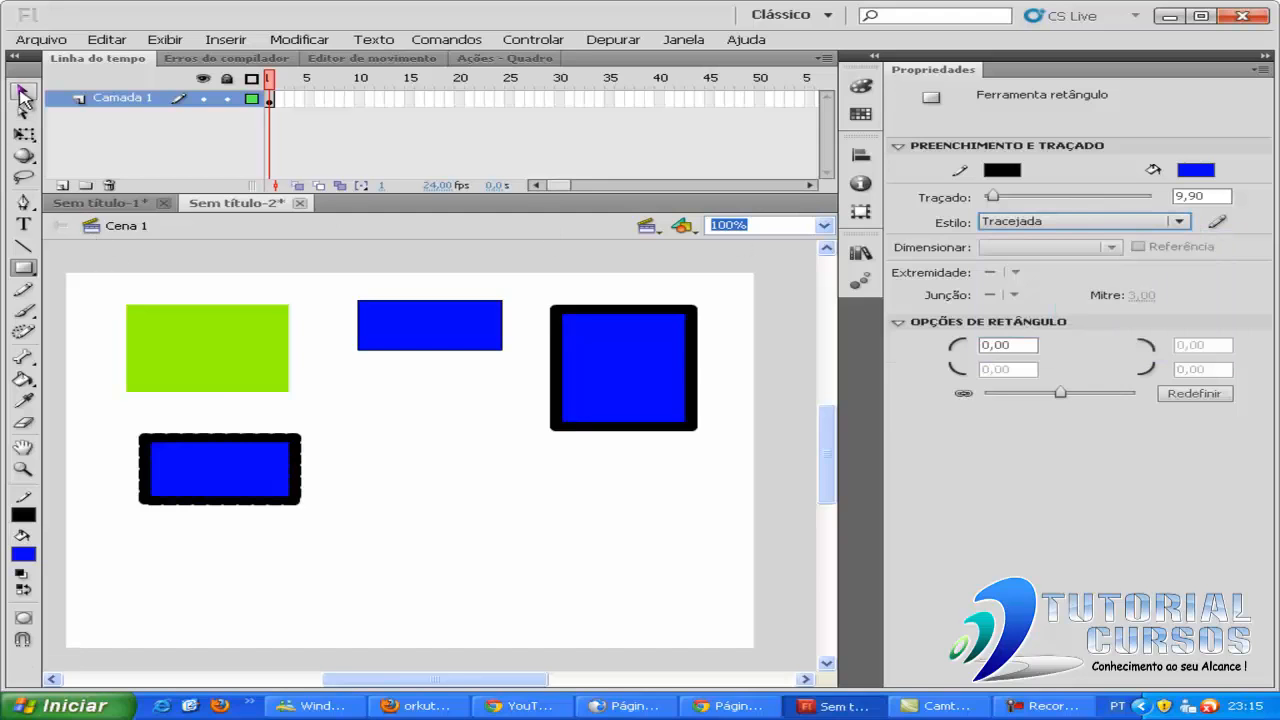
Pull the blue fills out of the thick-outlined and dashed rectangles and overlap them in the middle of the stage so they merge.
{"action": "left_click", "coordinate": [22, 91]}
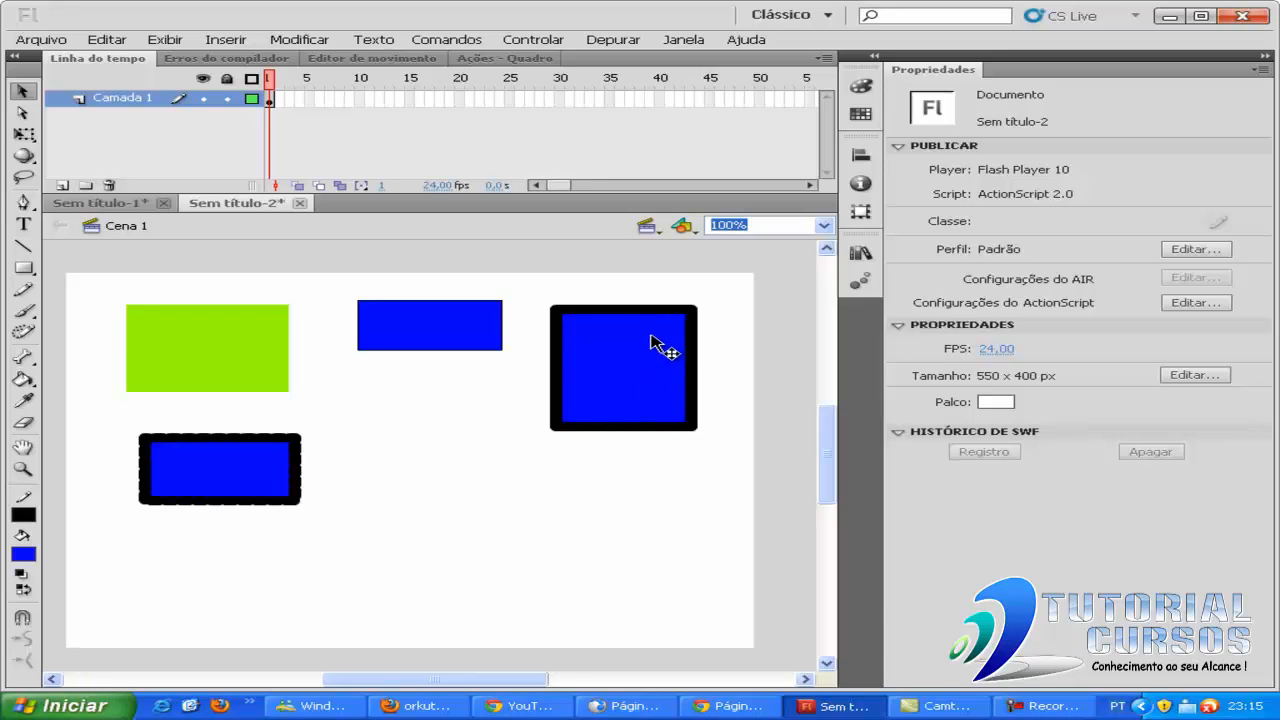
{"action": "left_click_drag", "start_coordinate": [660, 355], "coordinate": [525, 468]}
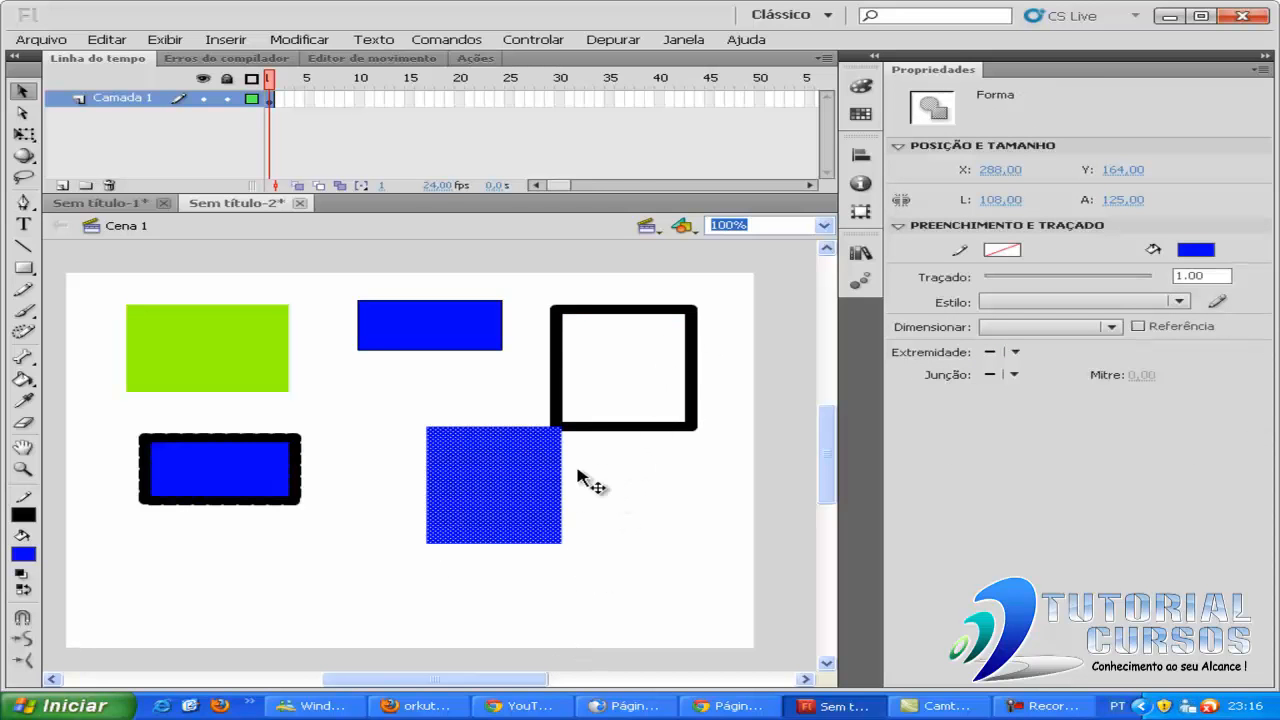
{"action": "mouse_move", "coordinate": [558, 480]}
{"action": "left_mouse_down"}
{"action": "mouse_move", "coordinate": [623, 429]}
{"action": "mouse_move", "coordinate": [618, 407]}
{"action": "mouse_move", "coordinate": [677, 434]}
{"action": "mouse_move", "coordinate": [357, 660]}
{"action": "mouse_move", "coordinate": [629, 414]}
{"action": "mouse_move", "coordinate": [560, 463]}
{"action": "mouse_move", "coordinate": [405, 532]}
{"action": "mouse_move", "coordinate": [410, 541]}
{"action": "mouse_move", "coordinate": [309, 475]}
{"action": "mouse_move", "coordinate": [532, 434]}
{"action": "left_mouse_up"}
{"action": "left_click", "coordinate": [420, 425]}
{"action": "left_click", "coordinate": [455, 445]}
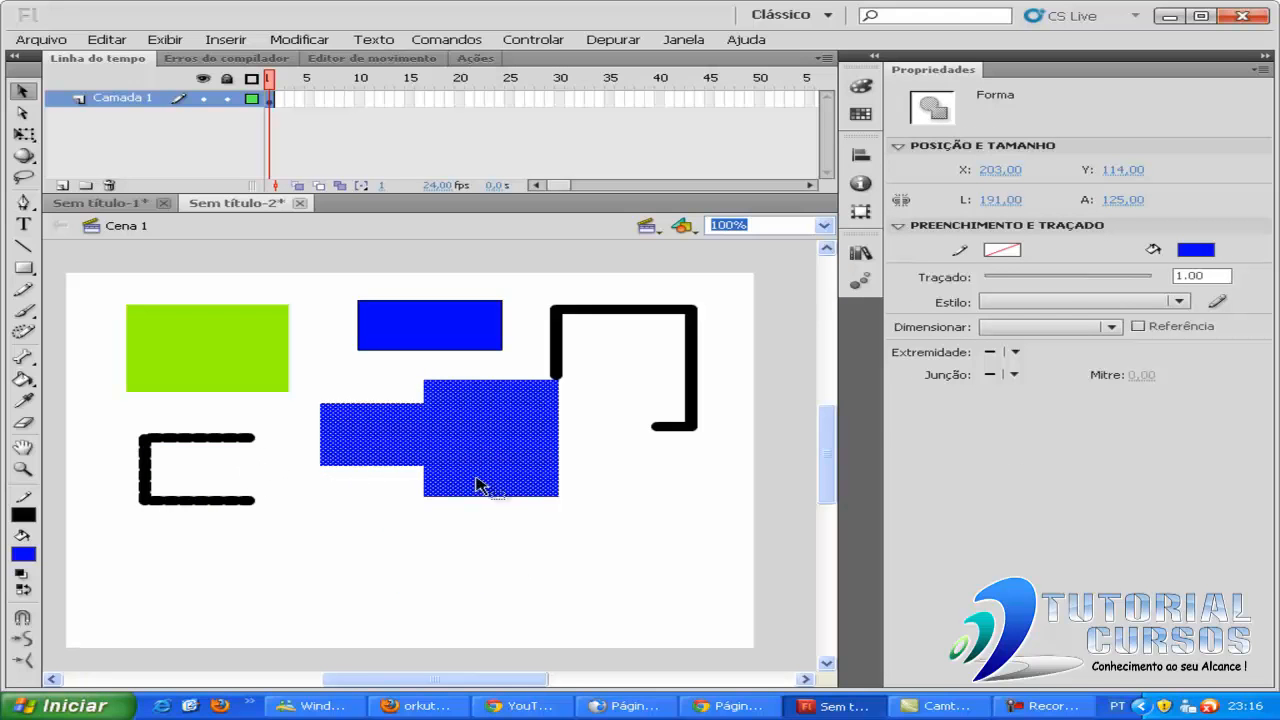
Move the thin-outlined rectangle's blue fill down onto the merged blue shape and deselect it to join them.
{"action": "left_click", "coordinate": [500, 528]}
{"action": "left_click_drag", "start_coordinate": [512, 450], "coordinate": [520, 406]}
{"action": "left_click", "coordinate": [523, 600]}
{"action": "left_click_drag", "start_coordinate": [531, 463], "coordinate": [532, 544]}
{"action": "left_click", "coordinate": [620, 527]}
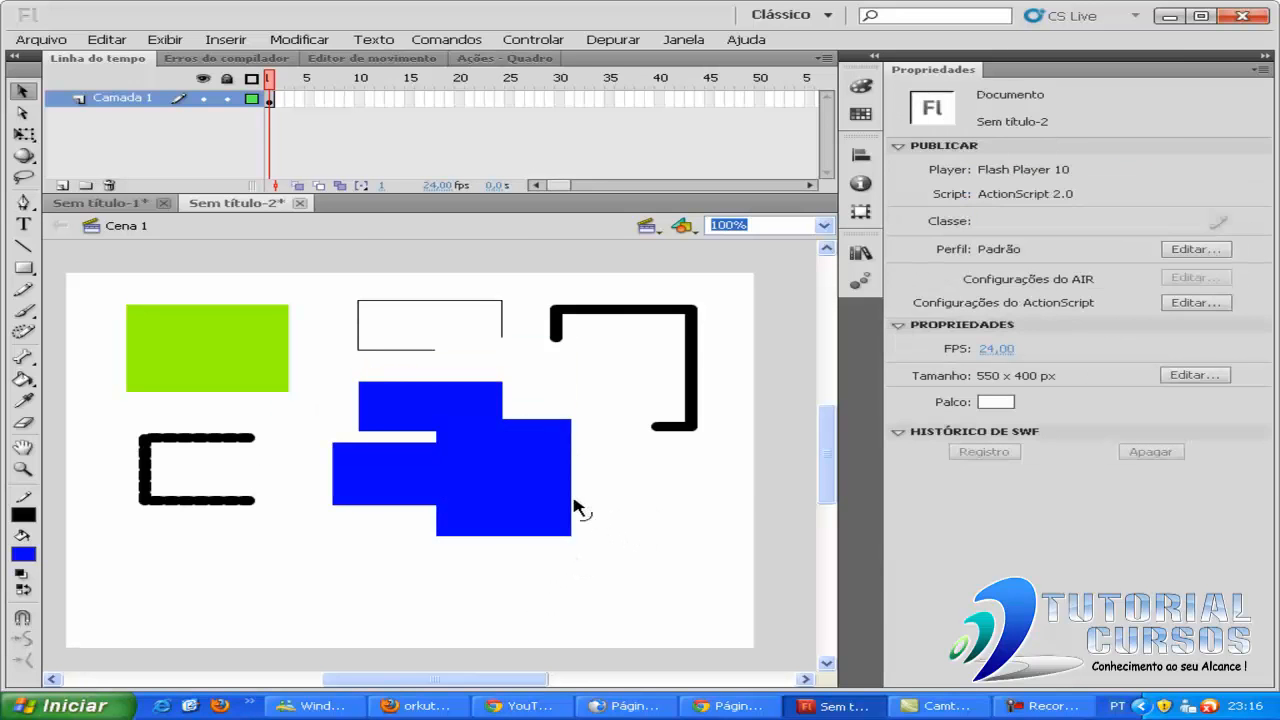
Place the merged blue shape over the green rectangle, deselect it, and move it away to cut out the overlapped area.
{"action": "left_click_drag", "start_coordinate": [543, 494], "coordinate": [428, 428]}
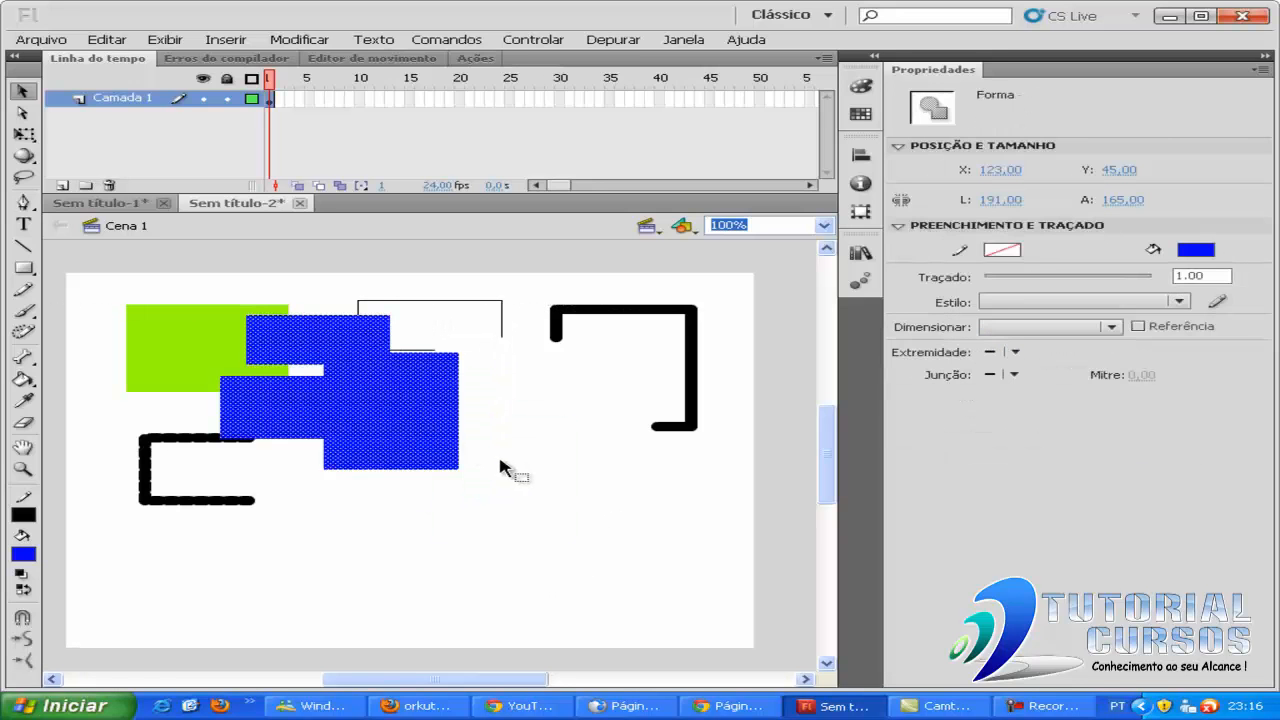
{"action": "left_click", "coordinate": [565, 453]}
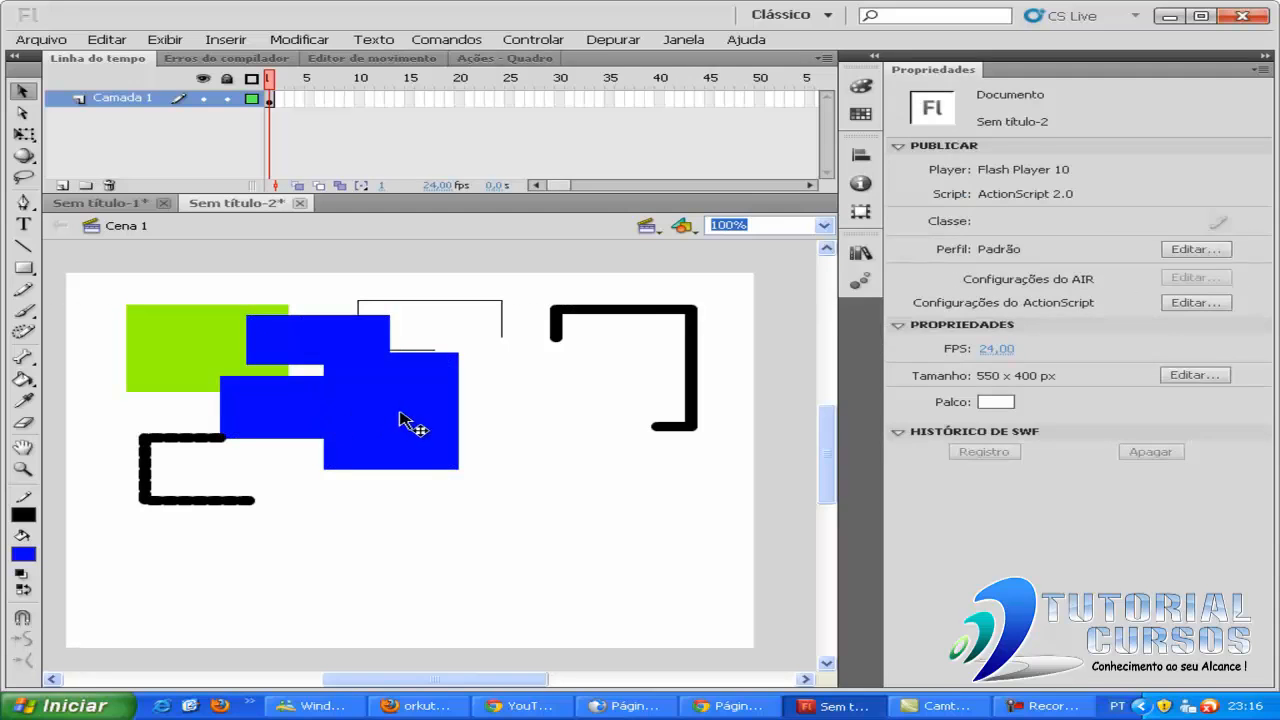
{"action": "left_click_drag", "start_coordinate": [409, 421], "coordinate": [595, 495]}
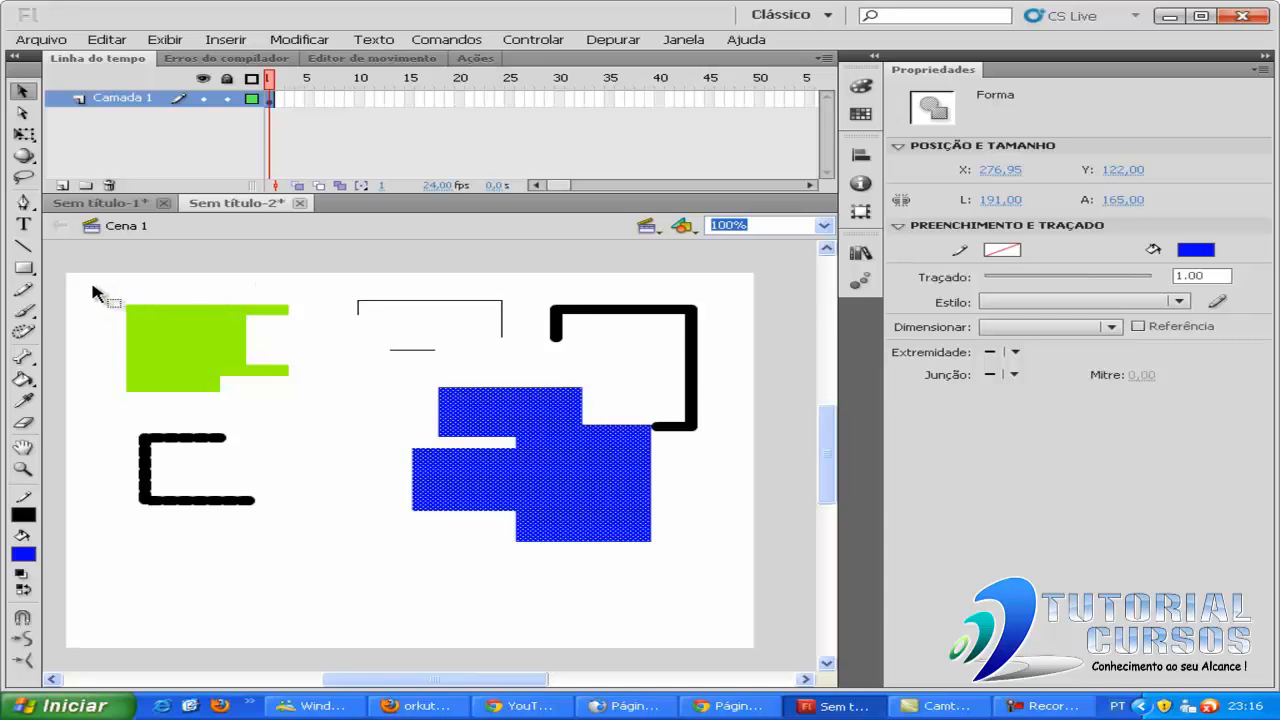
Clear all shapes from the stage and draw a blue, dashed-outline rectangle about 152 × 80 px in Object Drawing mode.
{"action": "left_click_drag", "start_coordinate": [92, 290], "coordinate": [744, 575]}
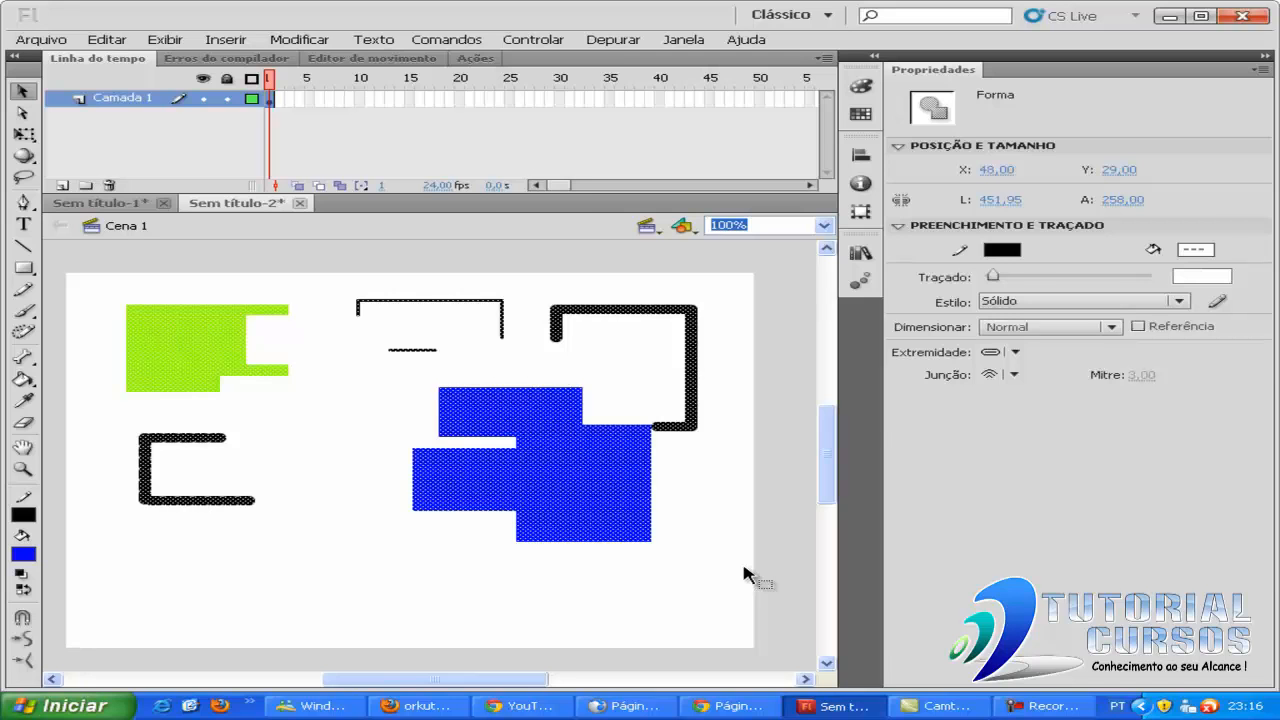
{"action": "key", "text": "Delete"}
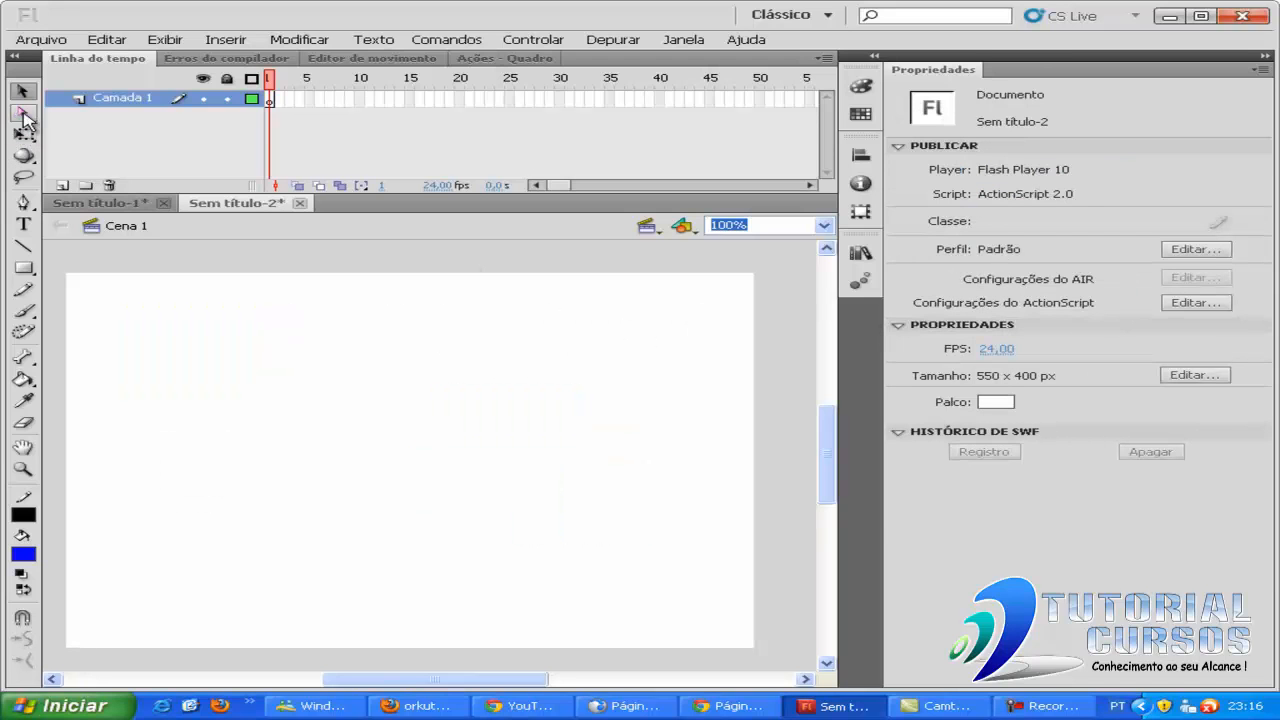
{"action": "left_click", "coordinate": [30, 268]}
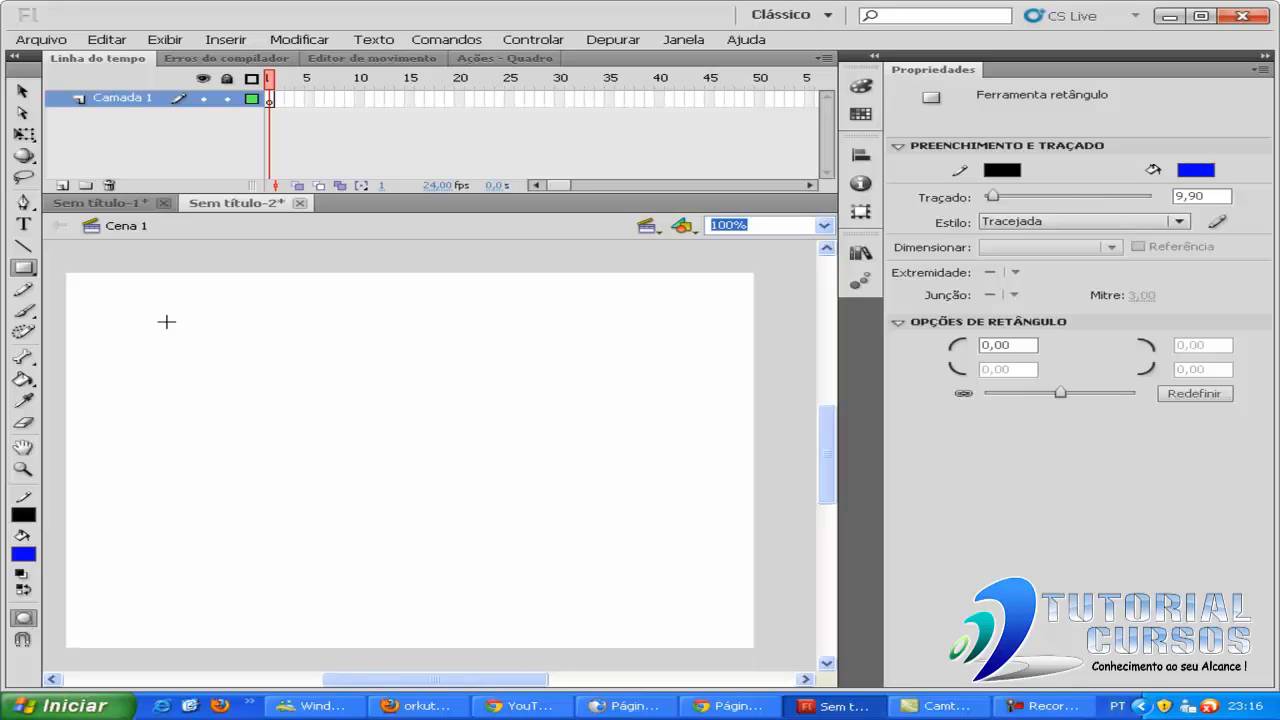
{"action": "left_click_drag", "start_coordinate": [118, 304], "coordinate": [311, 381]}
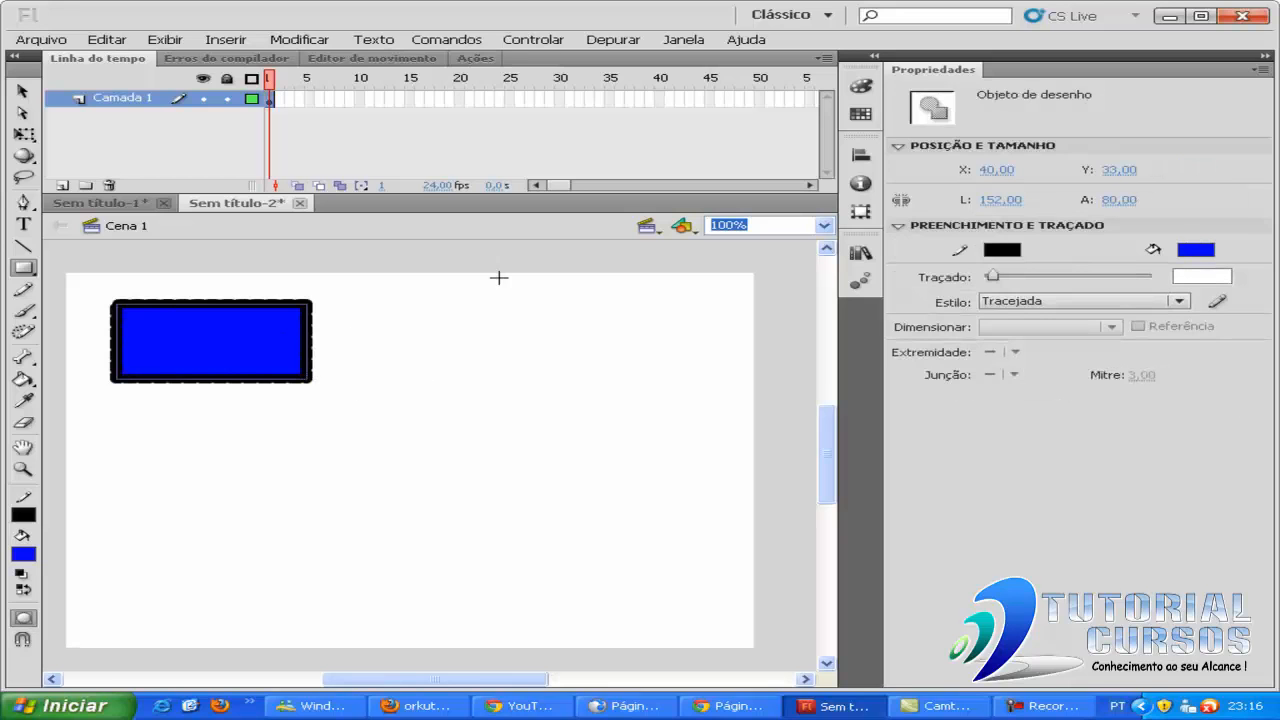
Try a bright green fill and a blue stroke on the rectangle drawing object, and deselect it.
{"action": "left_click", "coordinate": [1196, 250]}
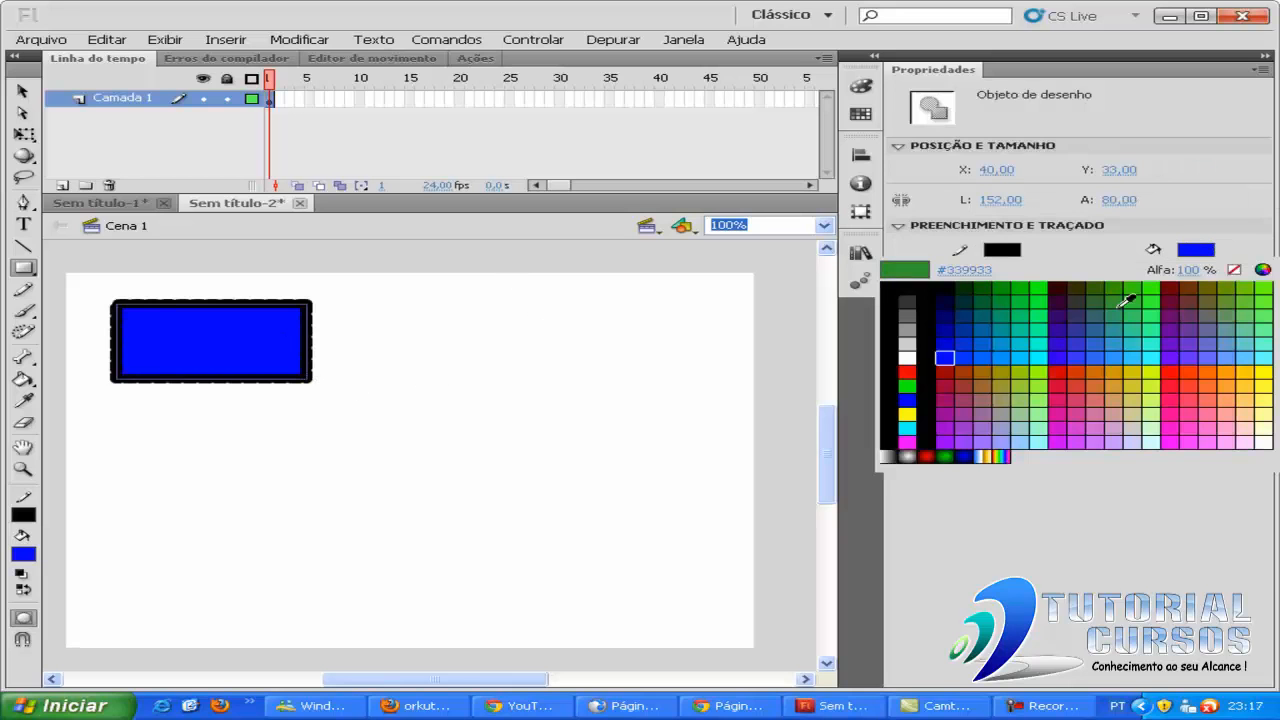
{"action": "left_click", "coordinate": [1146, 298]}
{"action": "left_click", "coordinate": [1003, 250]}
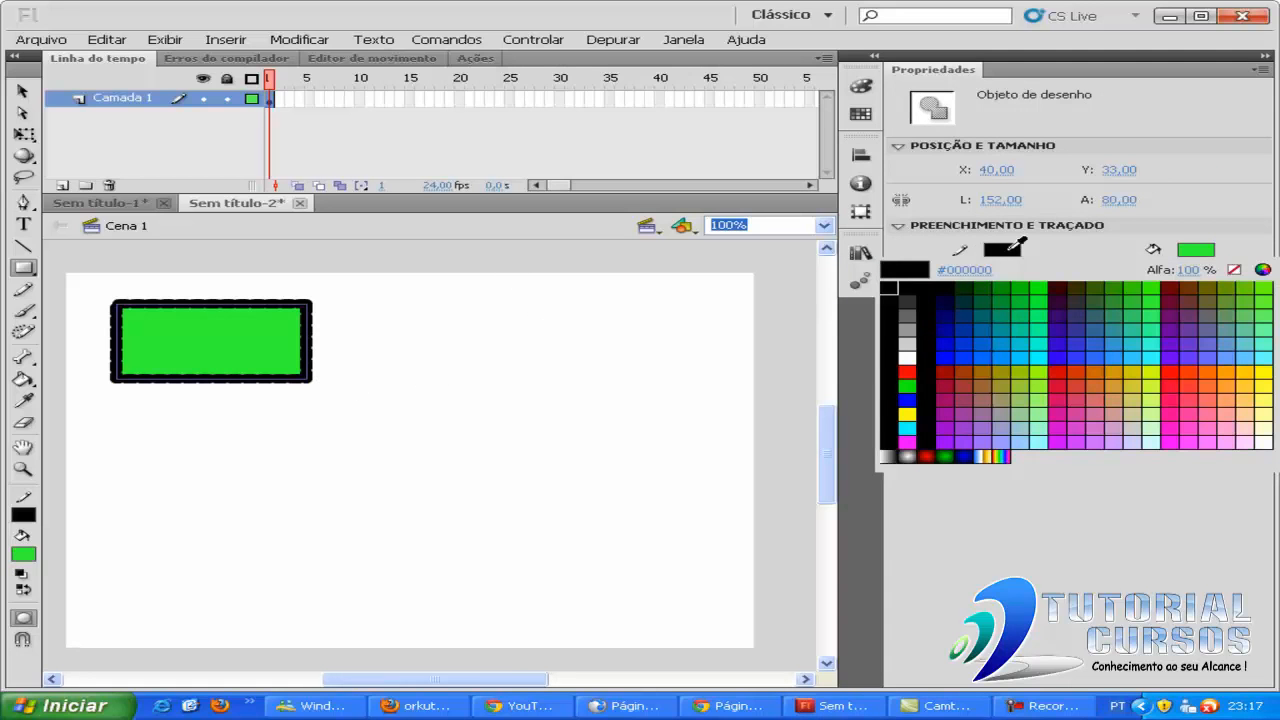
{"action": "left_click", "coordinate": [907, 399]}
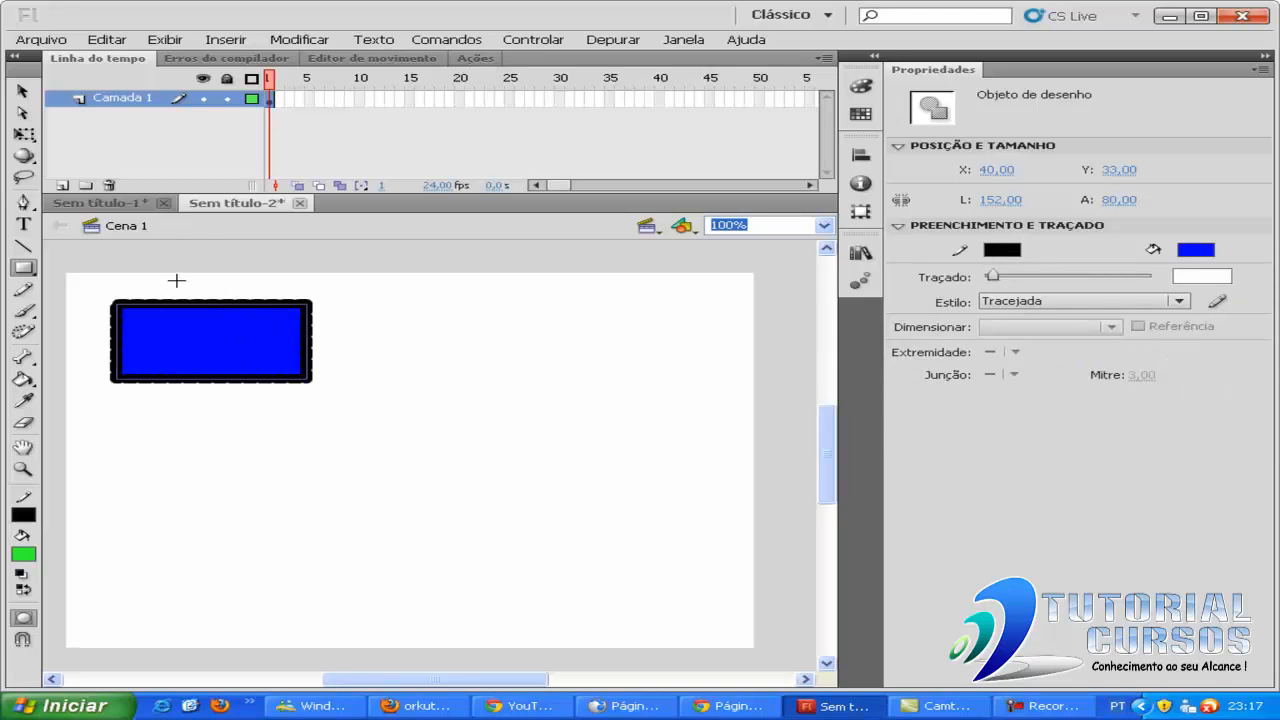
{"action": "left_click", "coordinate": [22, 91]}
{"action": "left_click", "coordinate": [400, 298]}
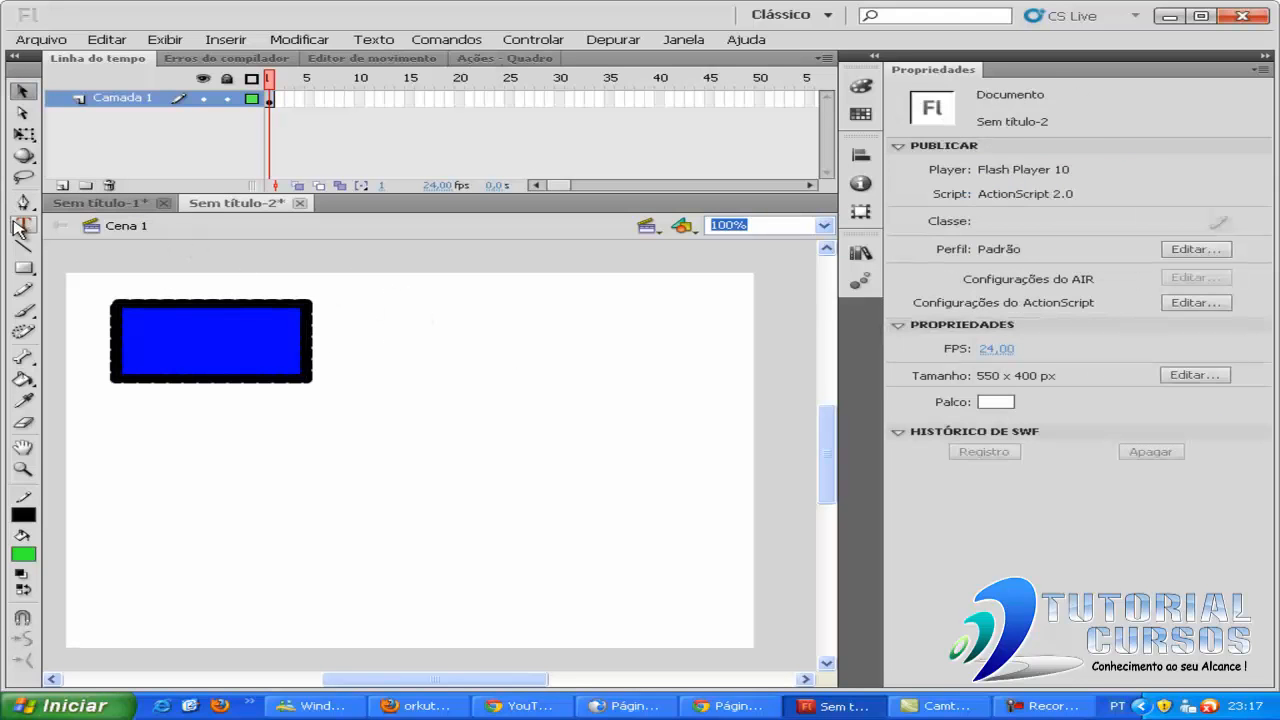
Draw a yellow-green rectangle without a stroke, about 185 × 98 px, beside the blue rectangle in Object Drawing mode.
{"action": "left_click", "coordinate": [22, 267]}
{"action": "left_click", "coordinate": [1196, 170]}
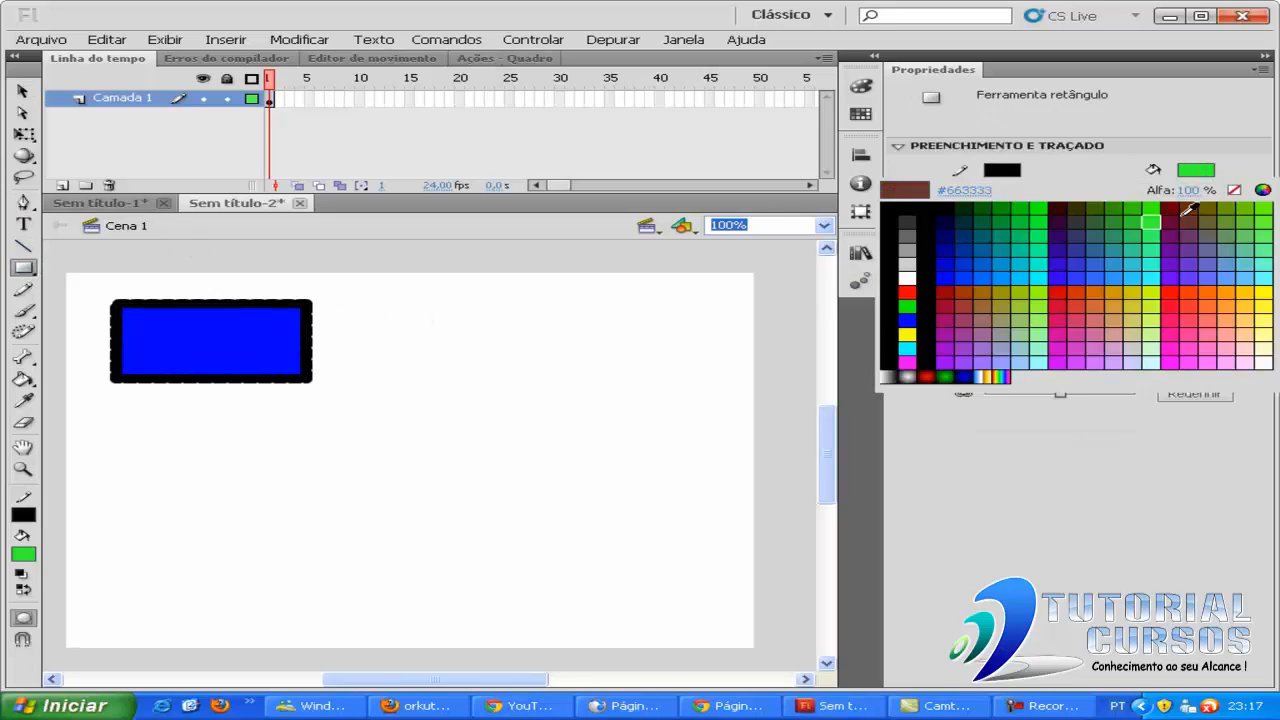
{"action": "left_click", "coordinate": [1151, 306]}
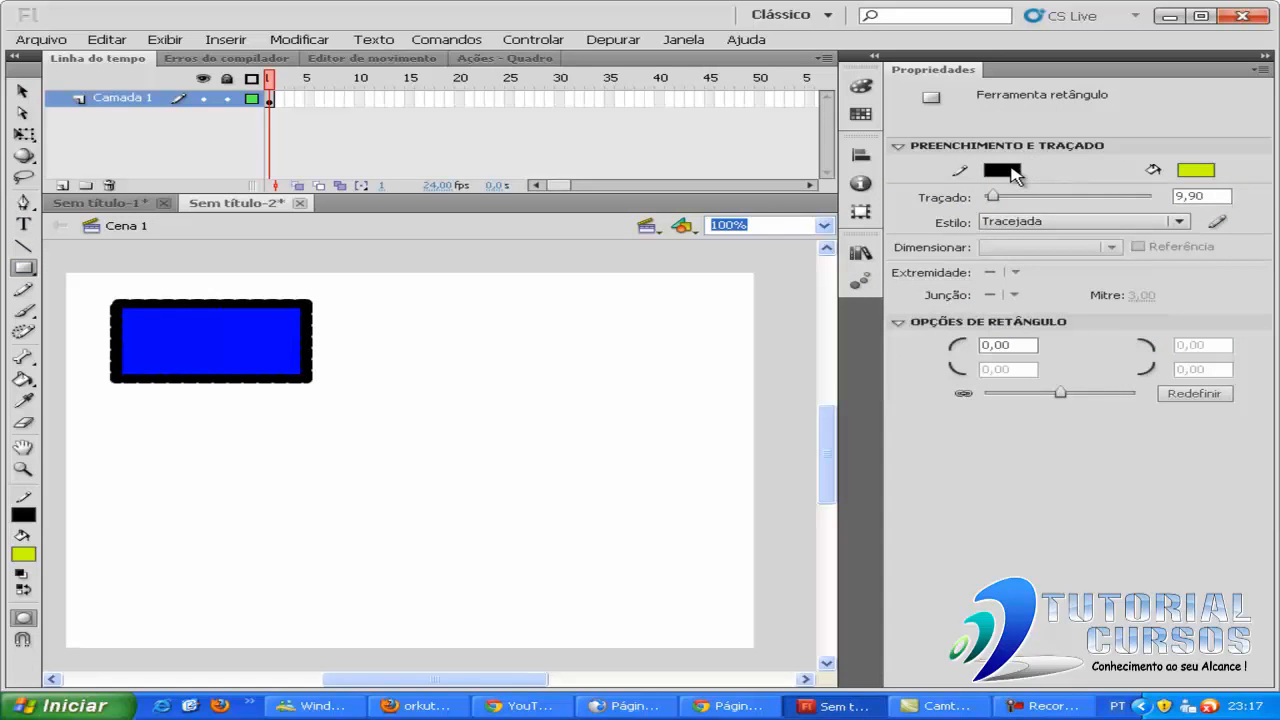
{"action": "left_click", "coordinate": [1012, 174]}
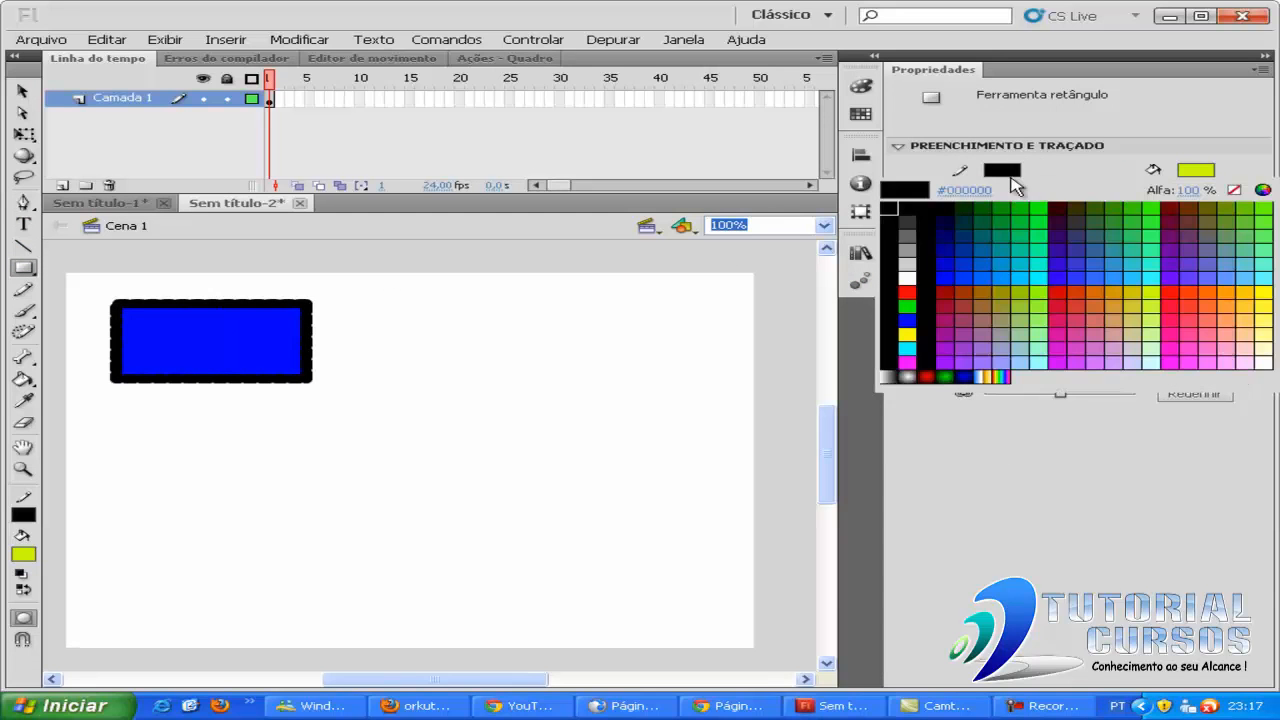
{"action": "left_click", "coordinate": [1234, 190]}
{"action": "left_click_drag", "start_coordinate": [458, 319], "coordinate": [689, 411]}
Reposition the yellow-green rectangle, move the blue rectangle until it overlaps the yellow-green one's edge, and deselect it.
{"action": "left_click", "coordinate": [21, 92]}
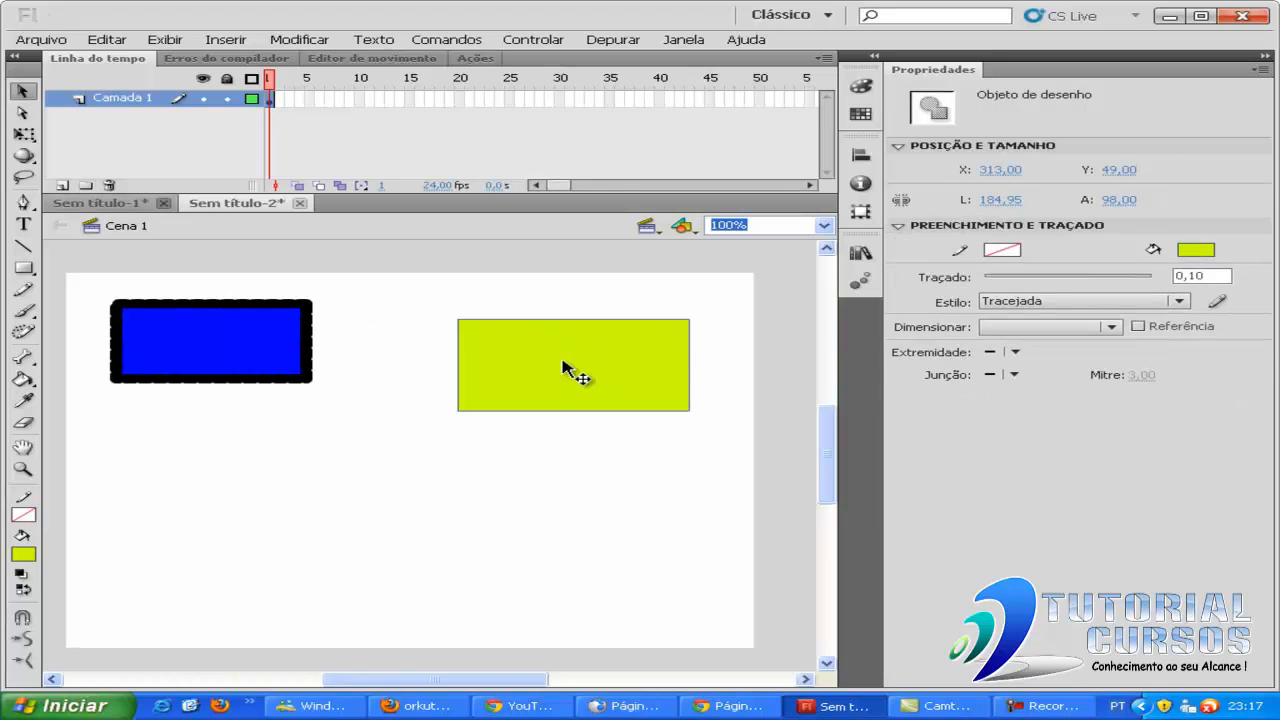
{"action": "left_click_drag", "start_coordinate": [563, 368], "coordinate": [528, 331]}
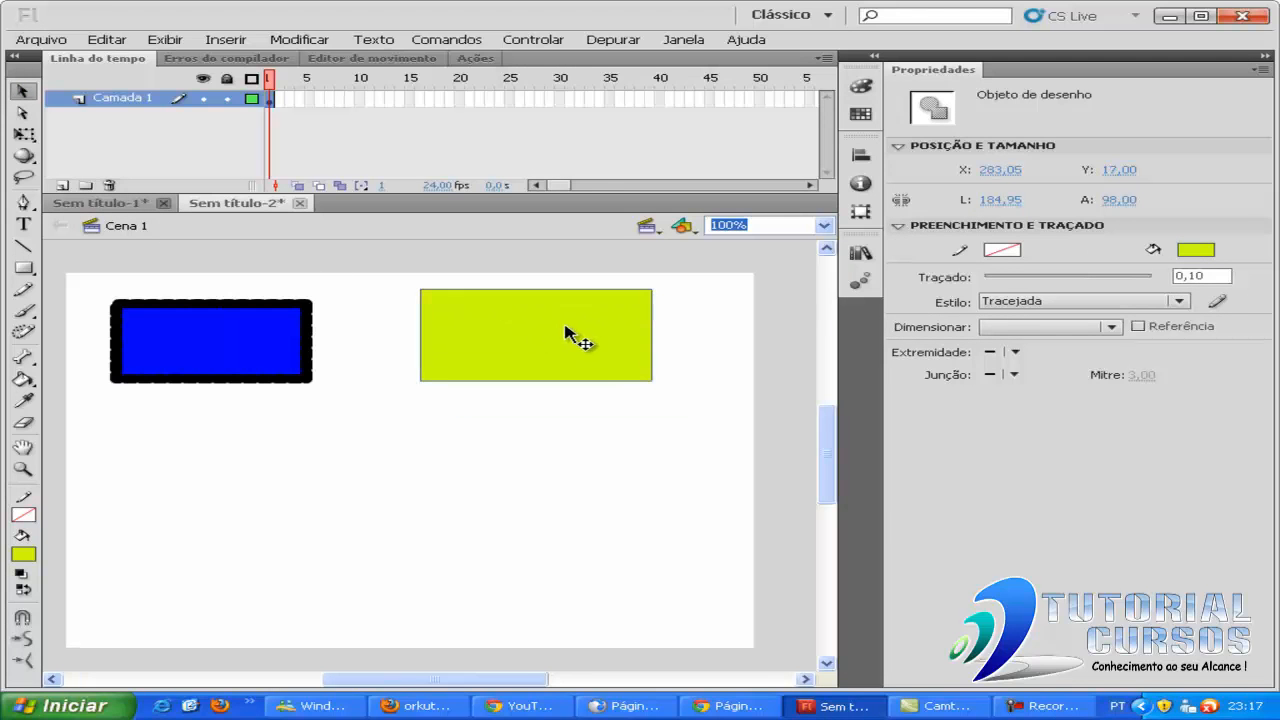
{"action": "left_click_drag", "start_coordinate": [569, 334], "coordinate": [591, 354]}
{"action": "left_click_drag", "start_coordinate": [252, 368], "coordinate": [390, 394]}
{"action": "left_click", "coordinate": [597, 451]}
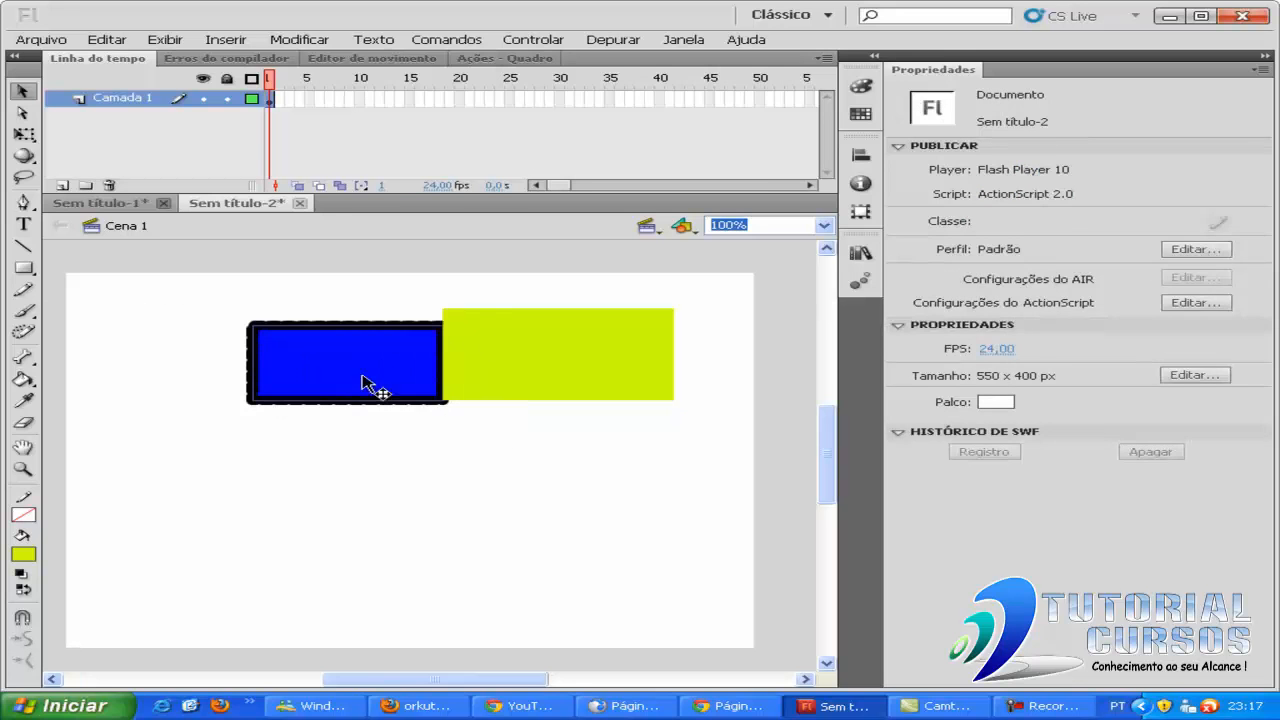
Move the yellow-green and blue rectangles apart, leaving the yellow-green one beside and slightly lower than the blue one.
{"action": "left_click_drag", "start_coordinate": [582, 388], "coordinate": [674, 326]}
{"action": "left_click", "coordinate": [590, 466]}
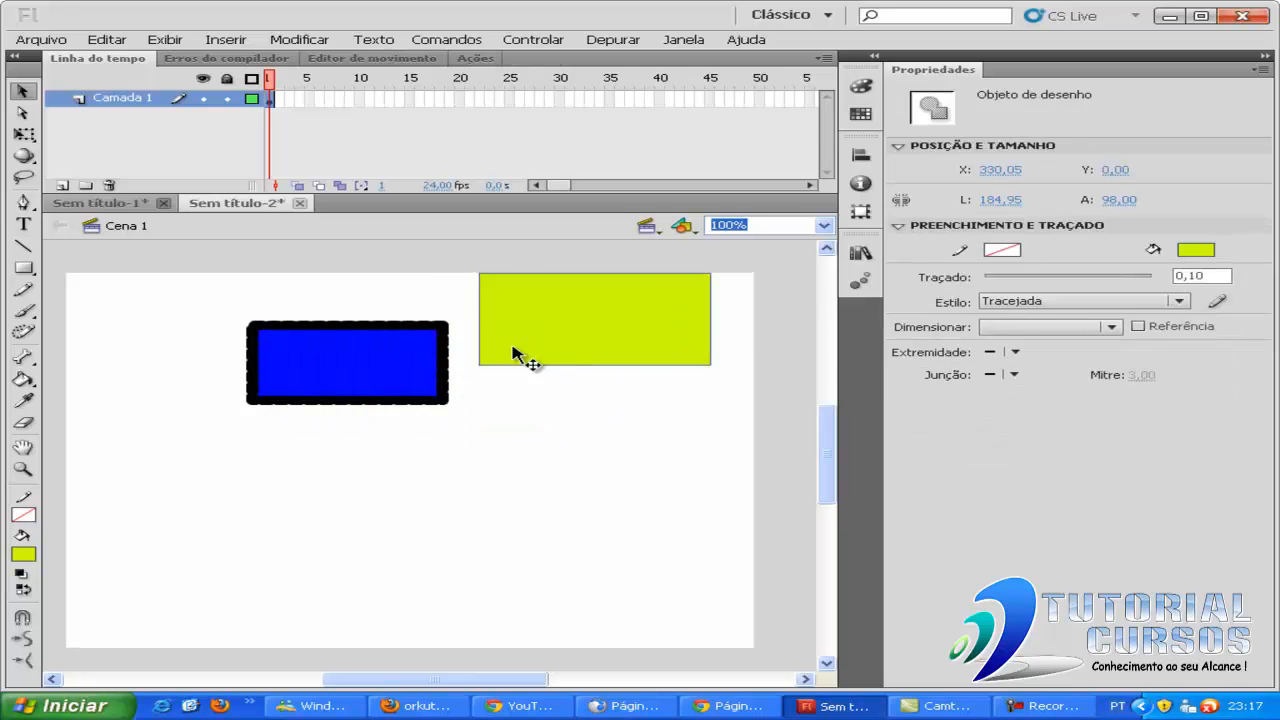
{"action": "left_click_drag", "start_coordinate": [402, 363], "coordinate": [384, 393]}
{"action": "left_click", "coordinate": [589, 408]}
{"action": "left_click_drag", "start_coordinate": [575, 350], "coordinate": [543, 405]}
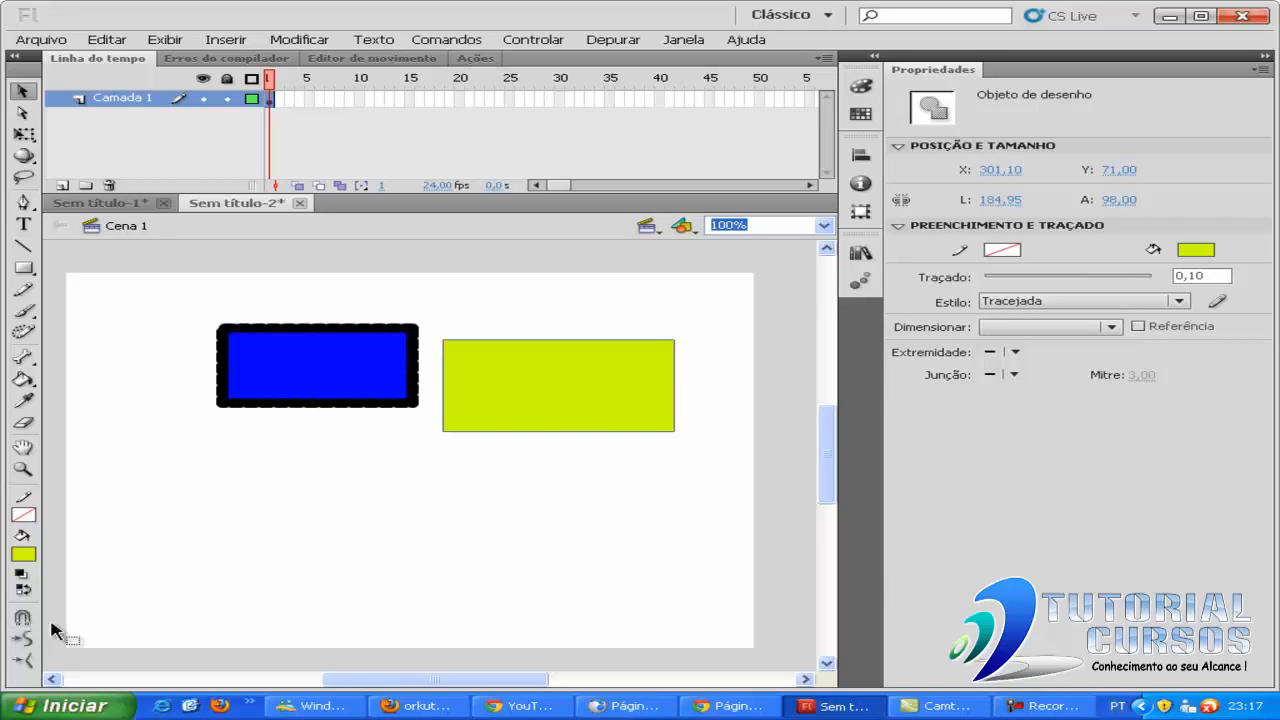
Change the yellow-green rectangle's fill to a medium blue.
{"action": "left_click", "coordinate": [23, 268]}
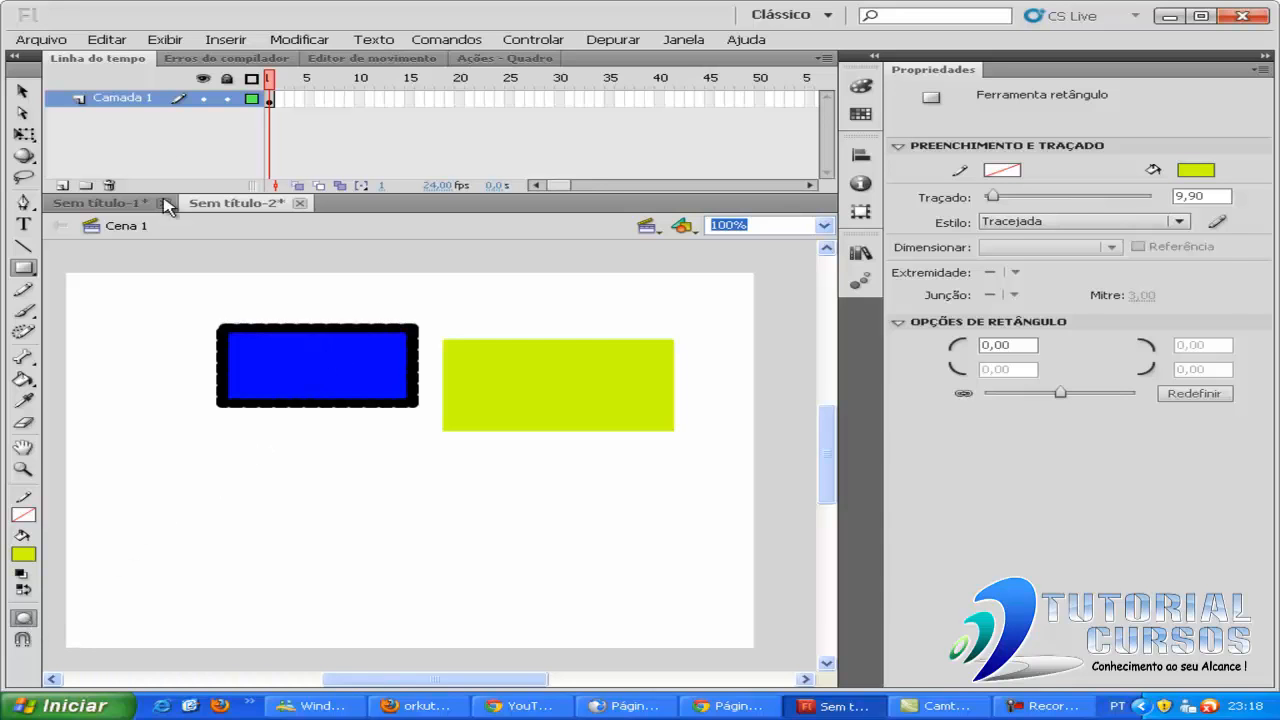
{"action": "left_click", "coordinate": [22, 91]}
{"action": "left_click", "coordinate": [490, 358]}
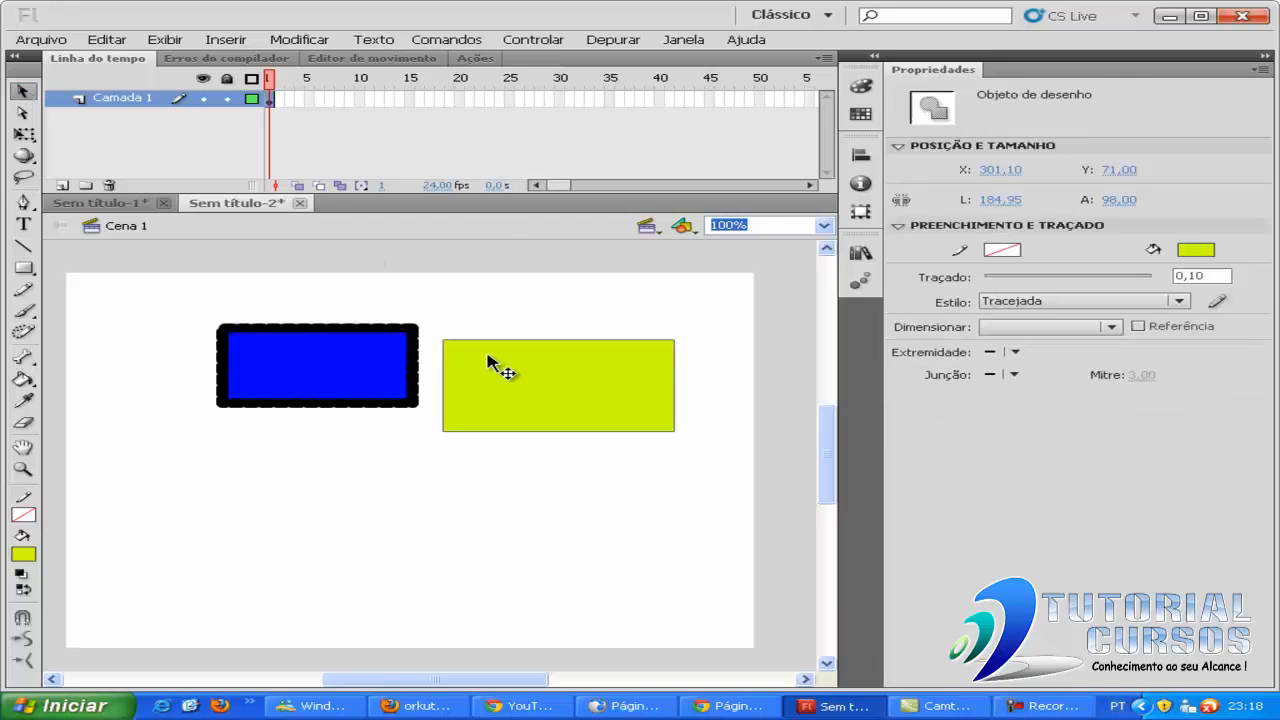
{"action": "left_click", "coordinate": [1196, 250]}
{"action": "left_click", "coordinate": [1110, 338]}
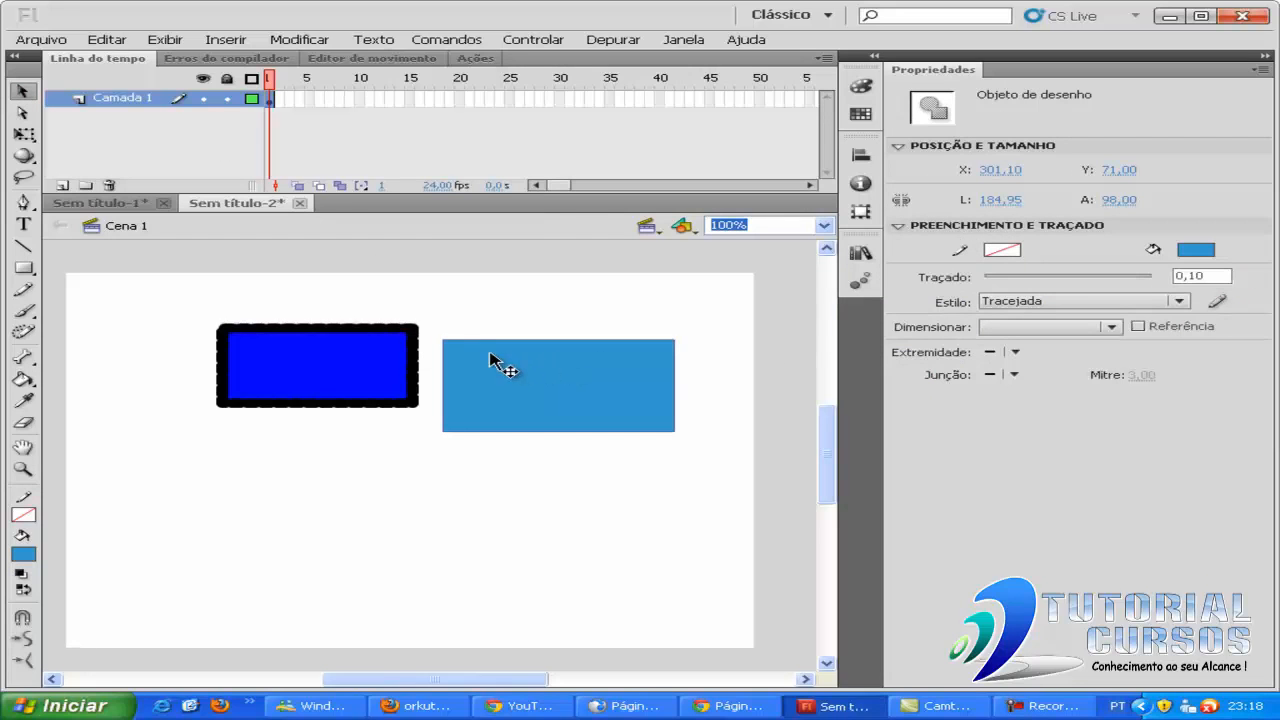
Remove the dark blue rectangle's stroke, and move the lighter blue rectangle over it and back apart.
{"action": "left_click", "coordinate": [371, 360]}
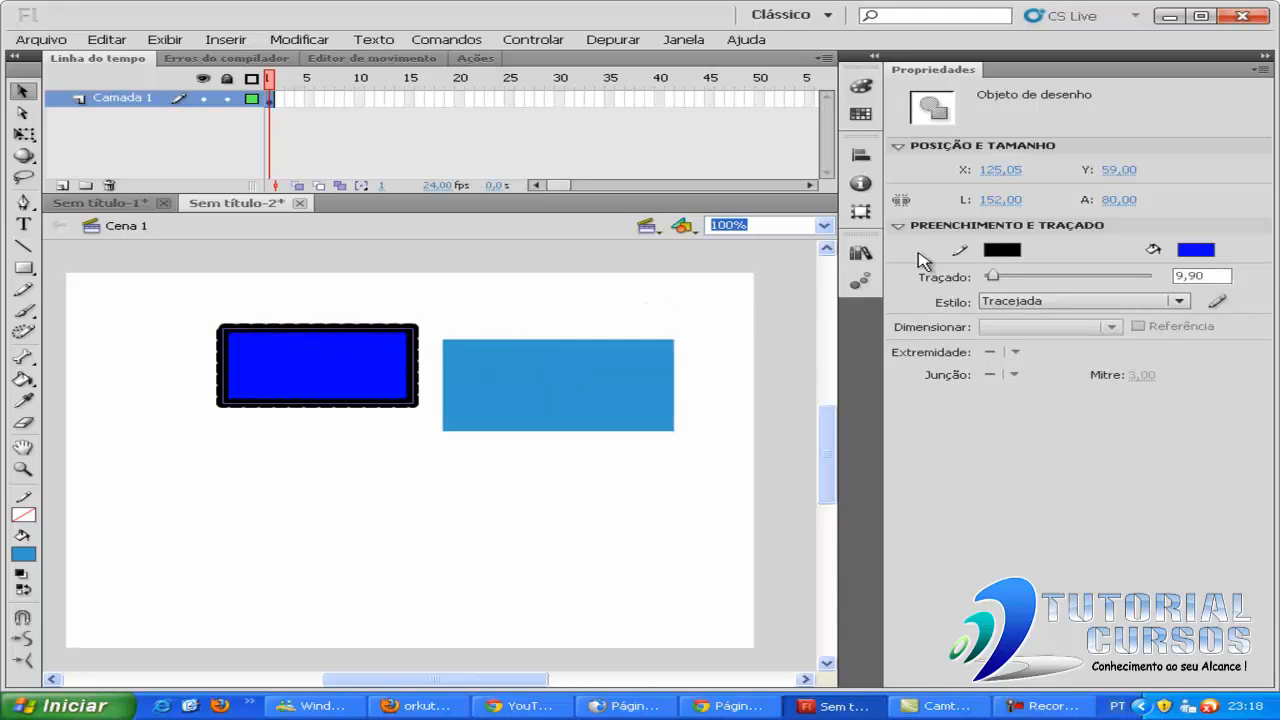
{"action": "left_click", "coordinate": [1003, 249]}
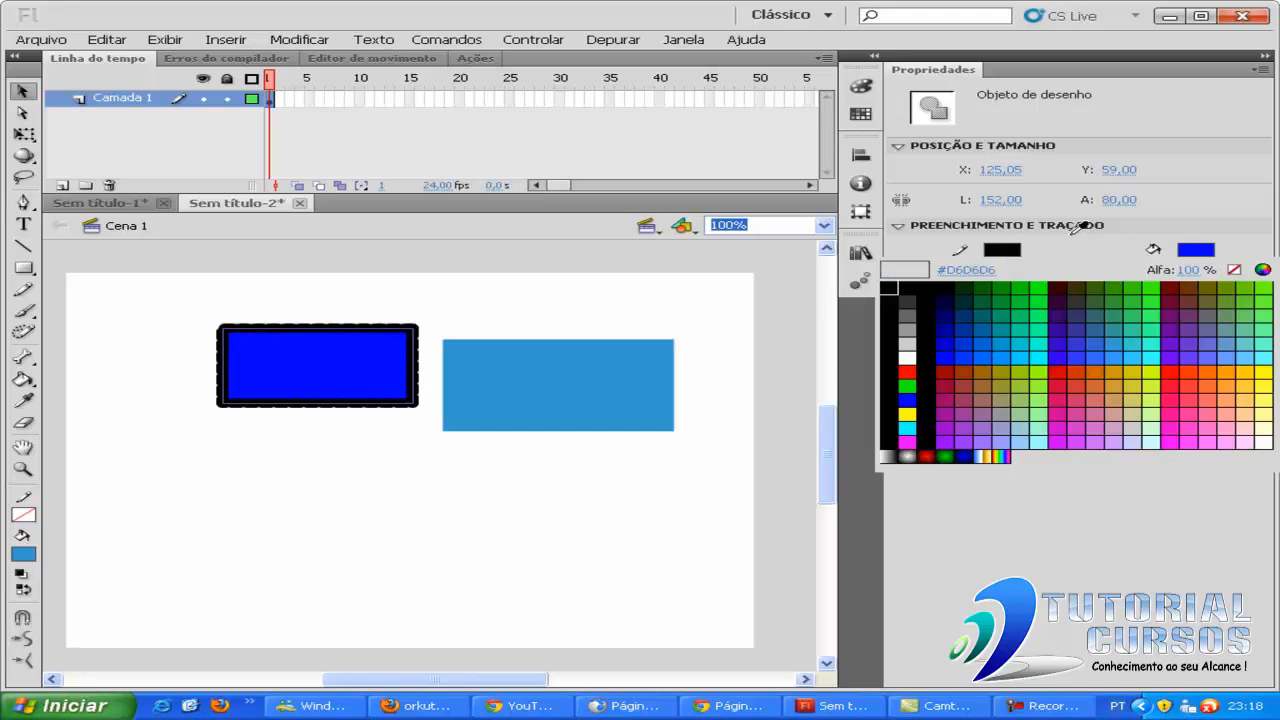
{"action": "left_click", "coordinate": [1234, 270]}
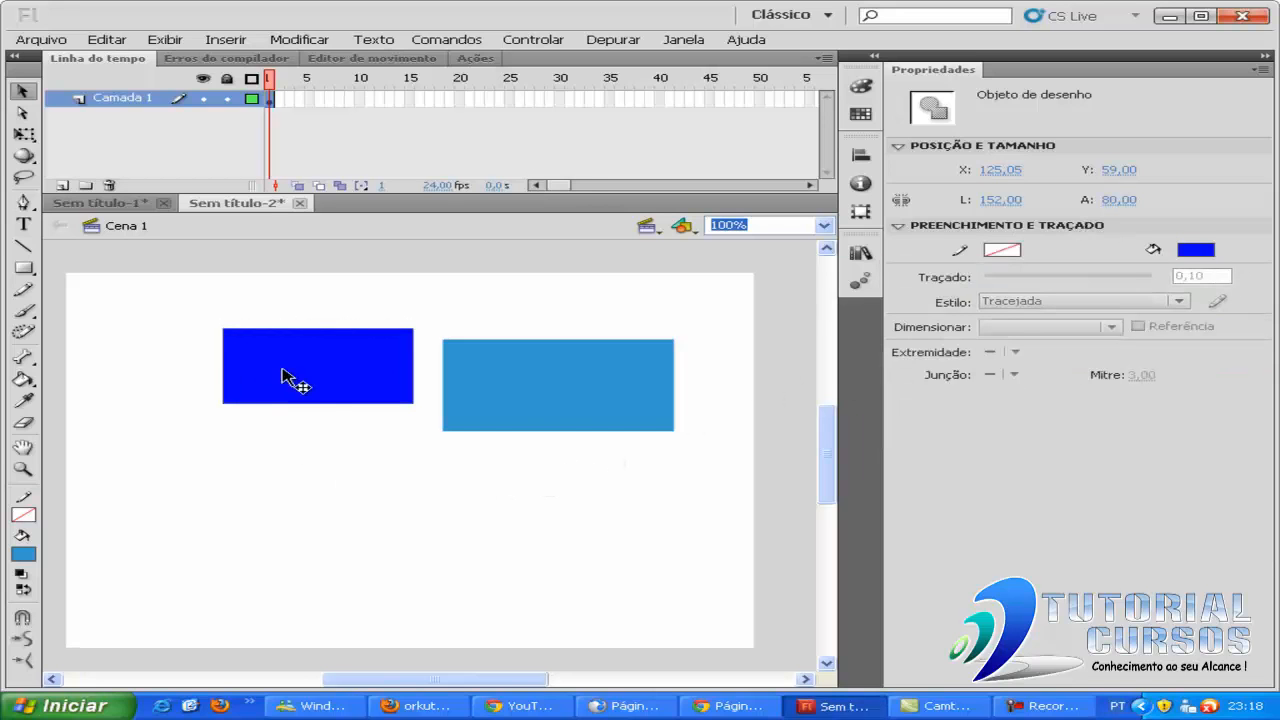
{"action": "left_click_drag", "start_coordinate": [523, 374], "coordinate": [457, 363]}
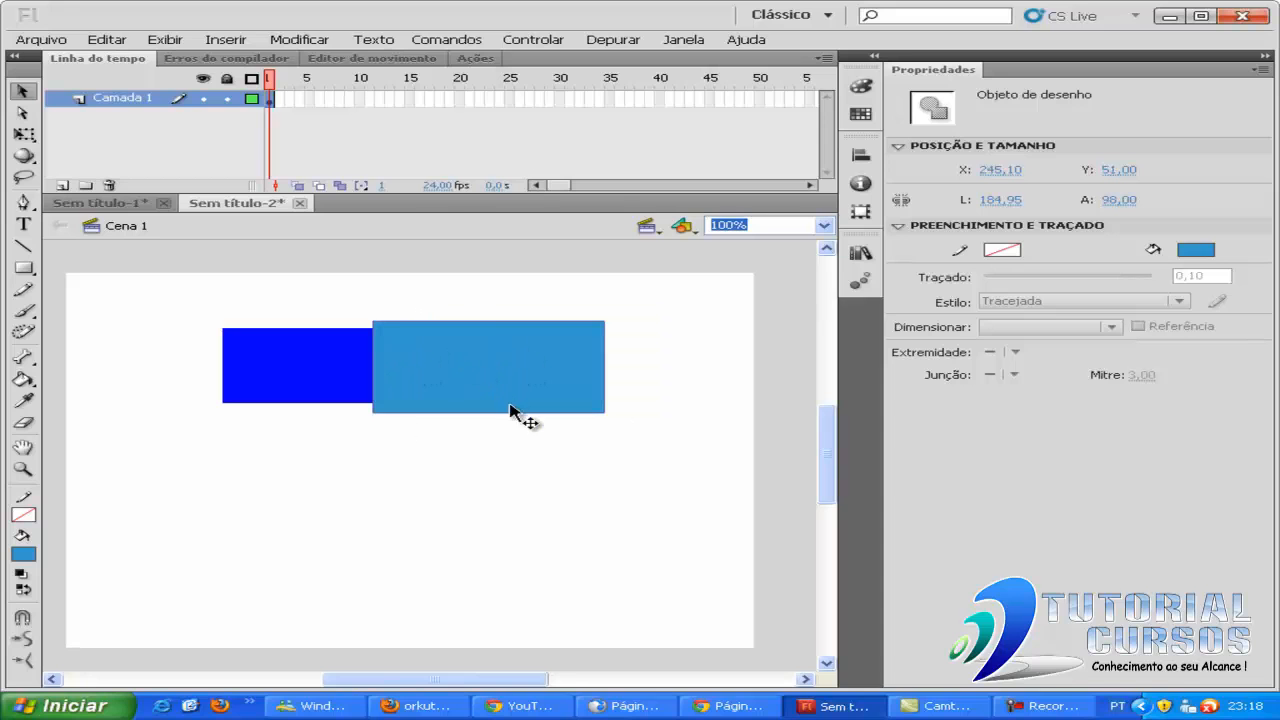
{"action": "left_click_drag", "start_coordinate": [514, 414], "coordinate": [565, 400]}
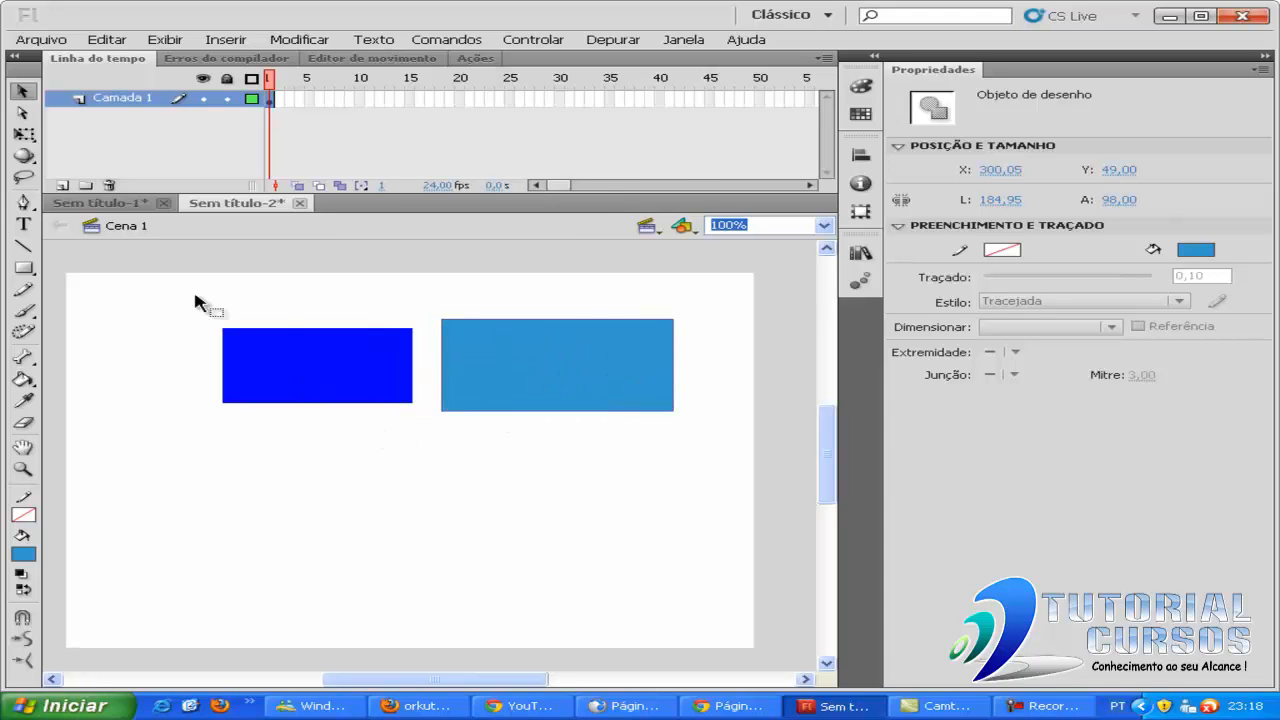
Draw three blue ovals below the rectangles with the Oval tool, about 148 × 148, 6 × 12 and 92 × 92 px.
{"action": "left_click", "coordinate": [30, 272]}
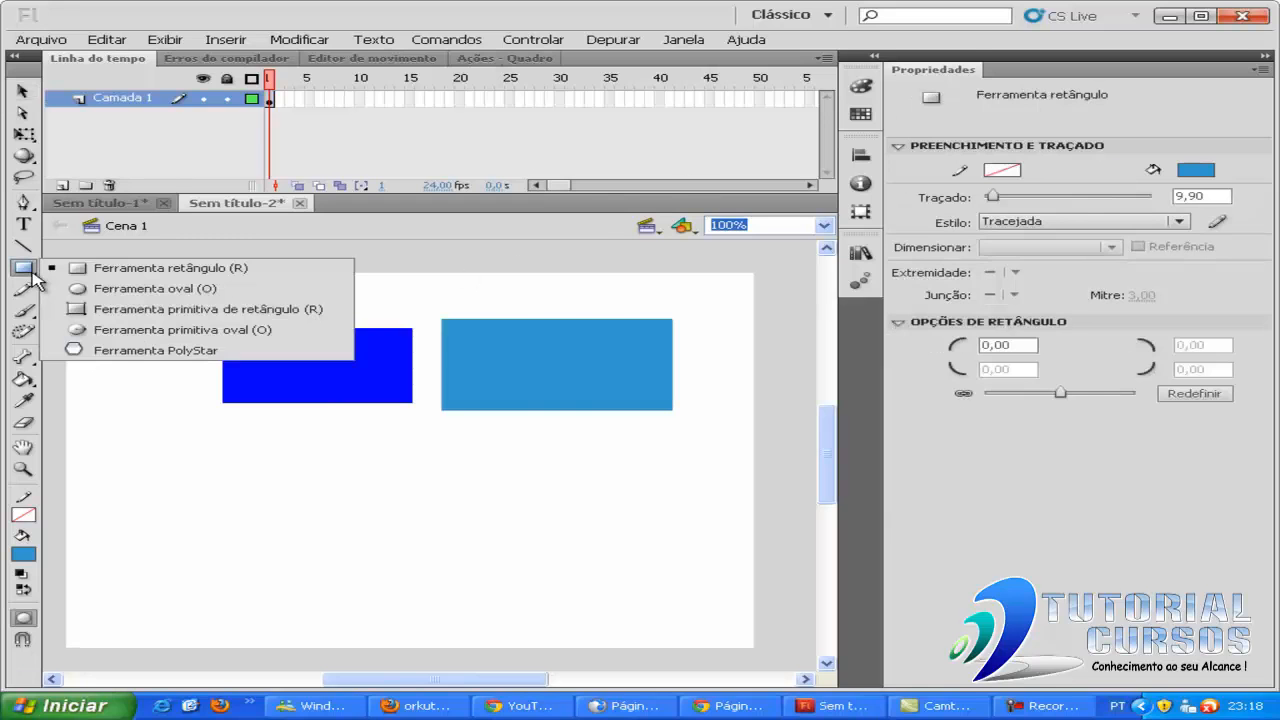
{"action": "left_click", "coordinate": [133, 292]}
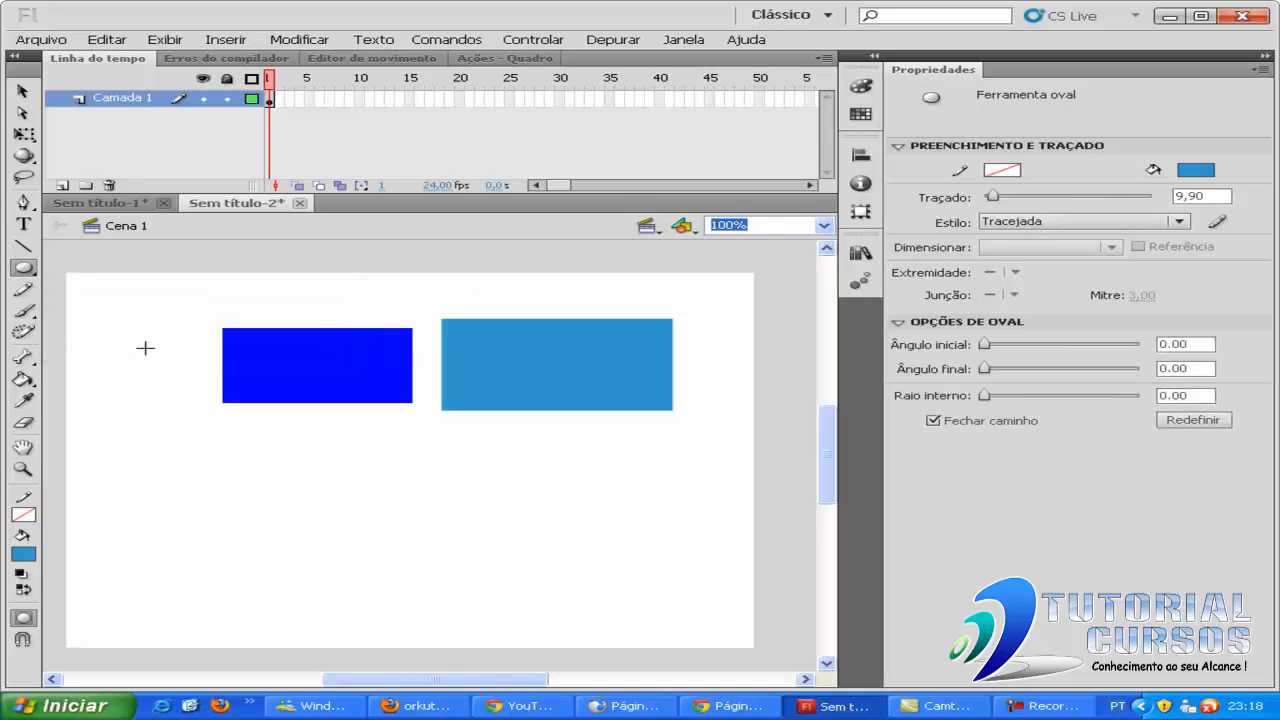
{"action": "mouse_move", "coordinate": [167, 459]}
{"action": "left_mouse_down"}
{"action": "mouse_move", "coordinate": [260, 537]}
{"action": "mouse_move", "coordinate": [314, 475]}
{"action": "mouse_move", "coordinate": [315, 486]}
{"action": "left_mouse_up"}
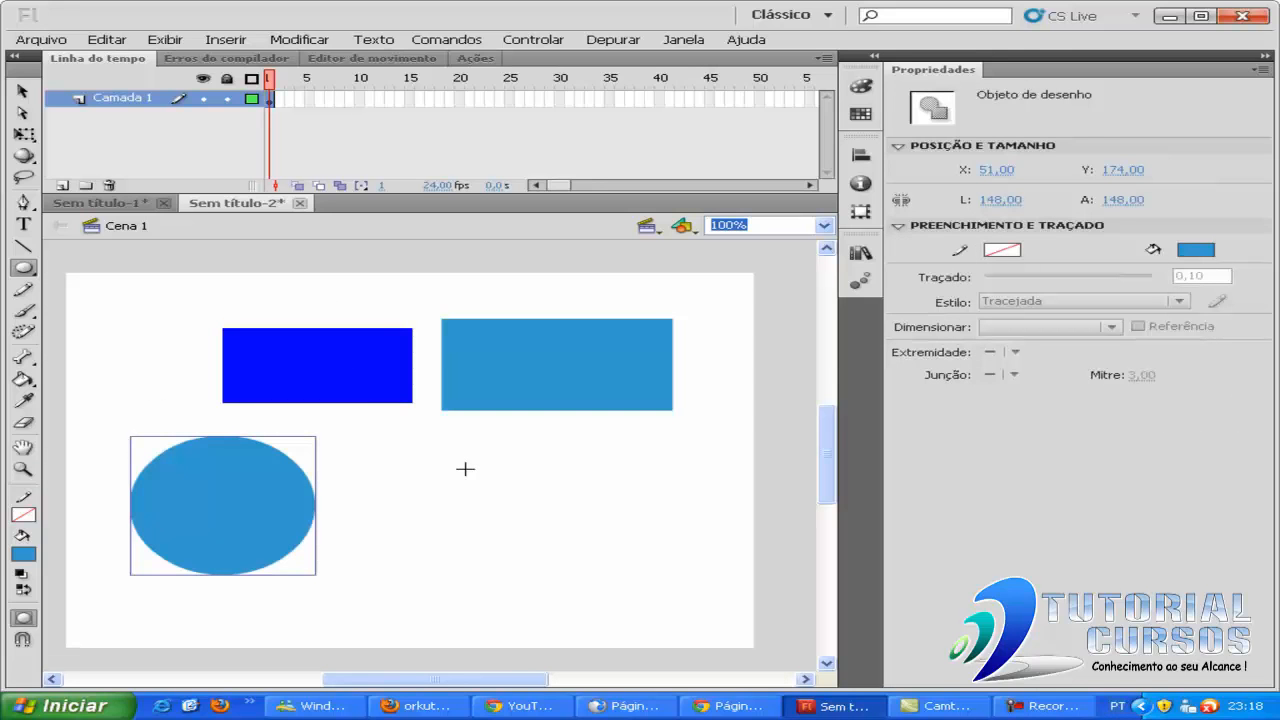
{"action": "mouse_move", "coordinate": [465, 469]}
{"action": "left_mouse_down"}
{"action": "mouse_move", "coordinate": [546, 523]}
{"action": "mouse_move", "coordinate": [468, 475]}
{"action": "left_mouse_up"}
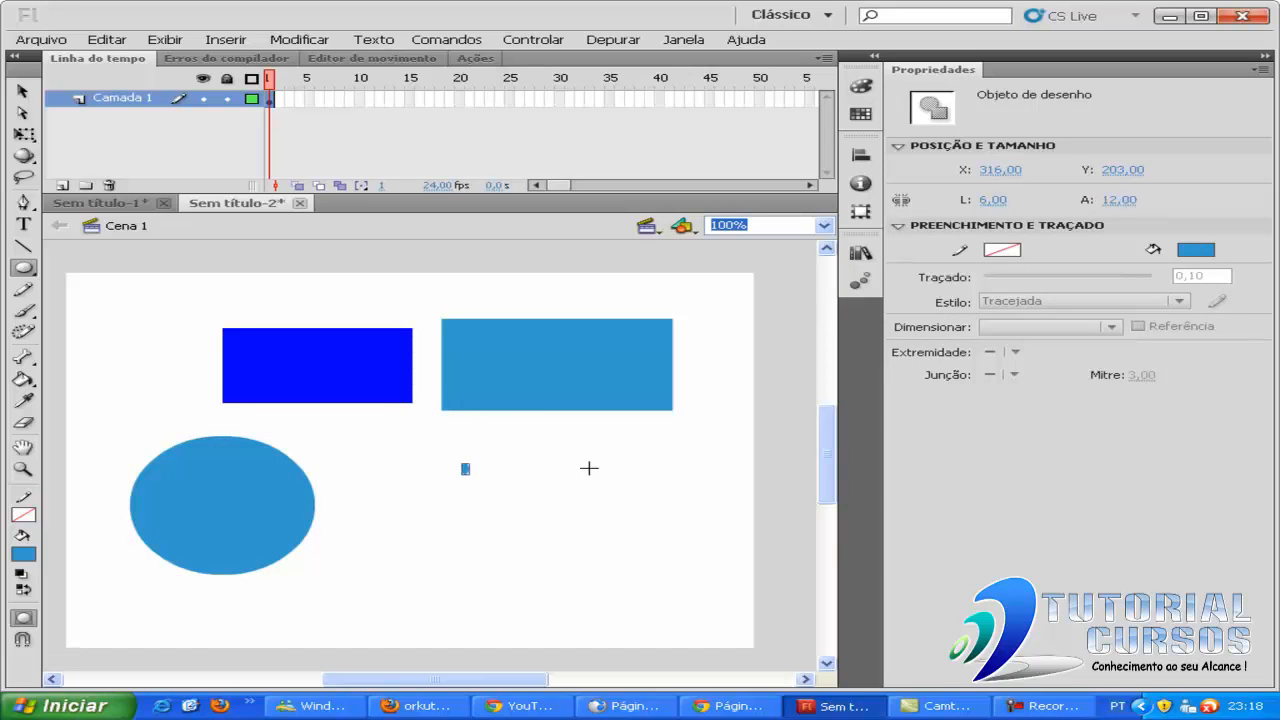
{"action": "left_click_drag", "start_coordinate": [589, 468], "coordinate": [631, 511]}
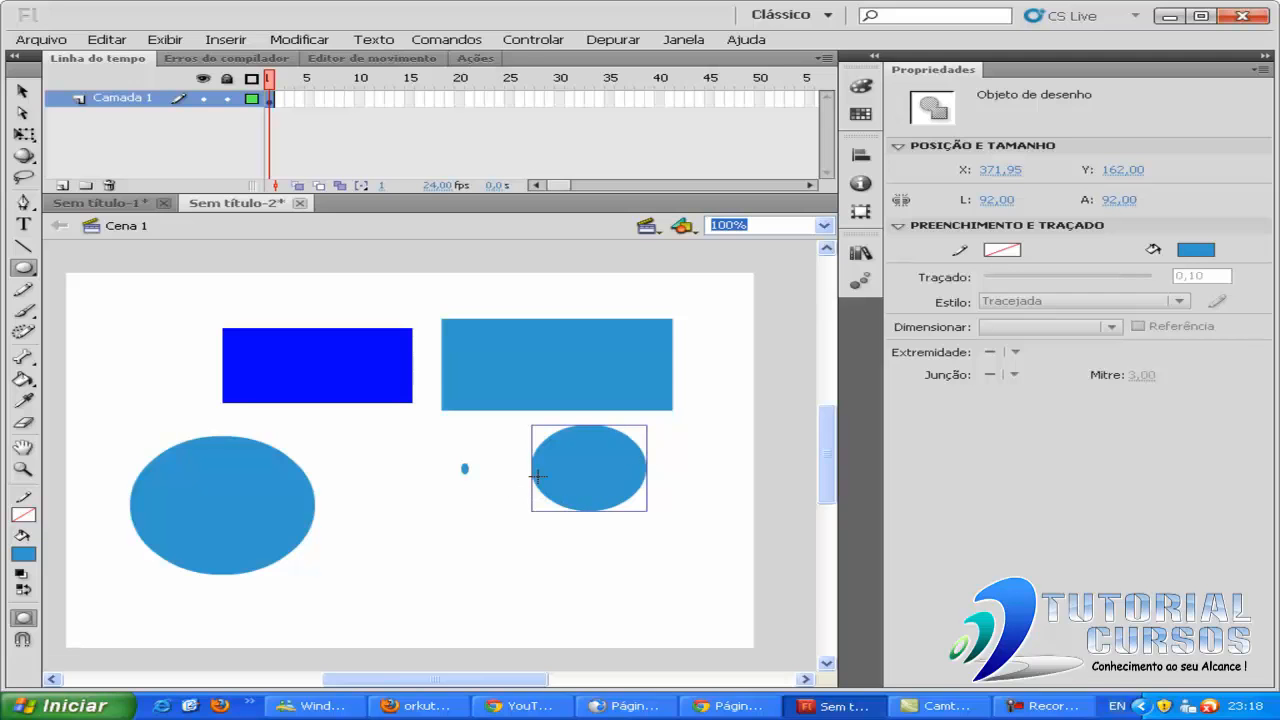
Draw a blue rectangle about 206 × 79 px below the small ovals with the Rectangle tool.
{"action": "left_click", "coordinate": [23, 267]}
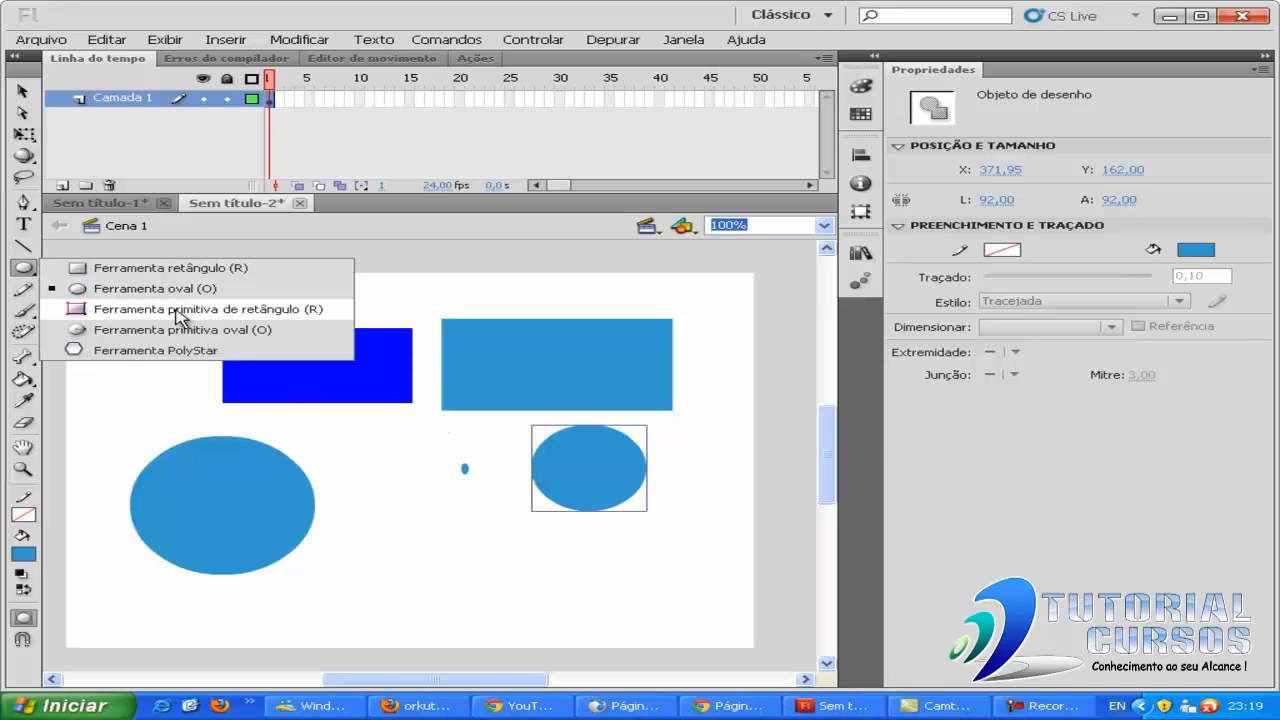
{"action": "left_click", "coordinate": [155, 268]}
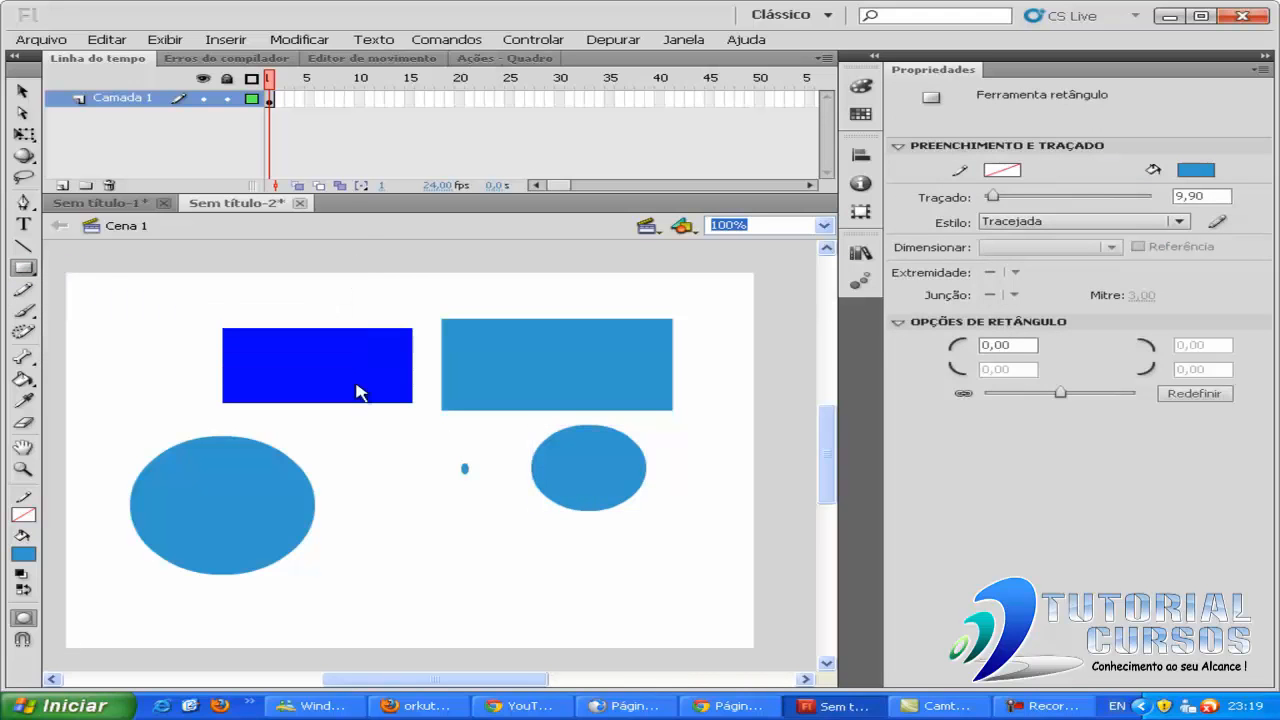
{"action": "left_click_drag", "start_coordinate": [362, 518], "coordinate": [620, 593]}
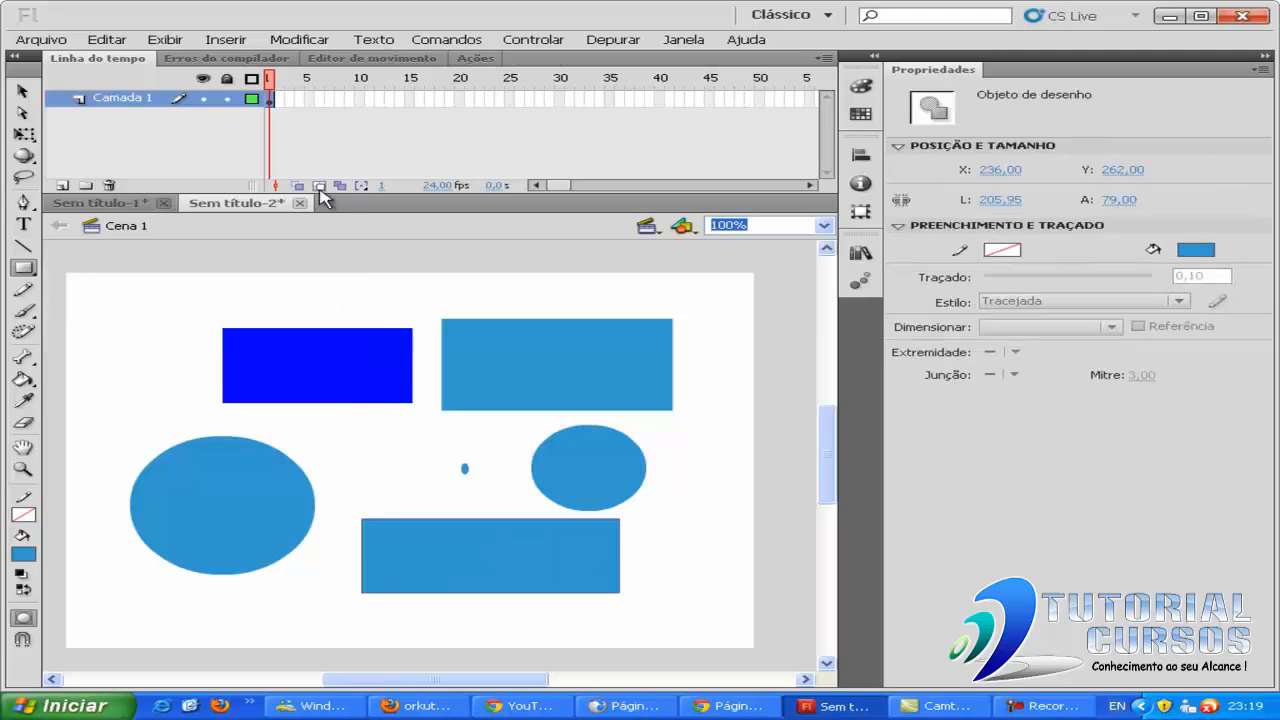
Clear all shapes from the stage, draw a blue rectangle about 259 × 167 px with Object Drawing off, and select it.
{"action": "left_click", "coordinate": [21, 91]}
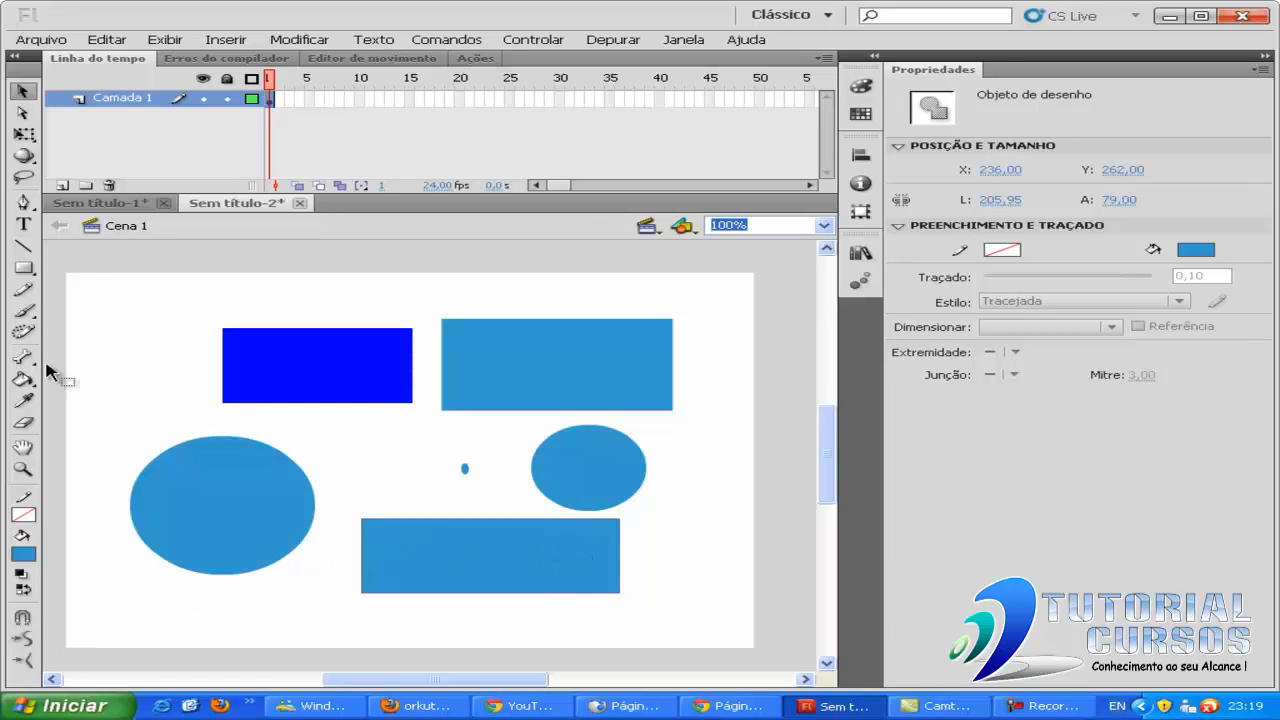
{"action": "key", "text": "ctrl+a"}
{"action": "key", "text": "Delete"}
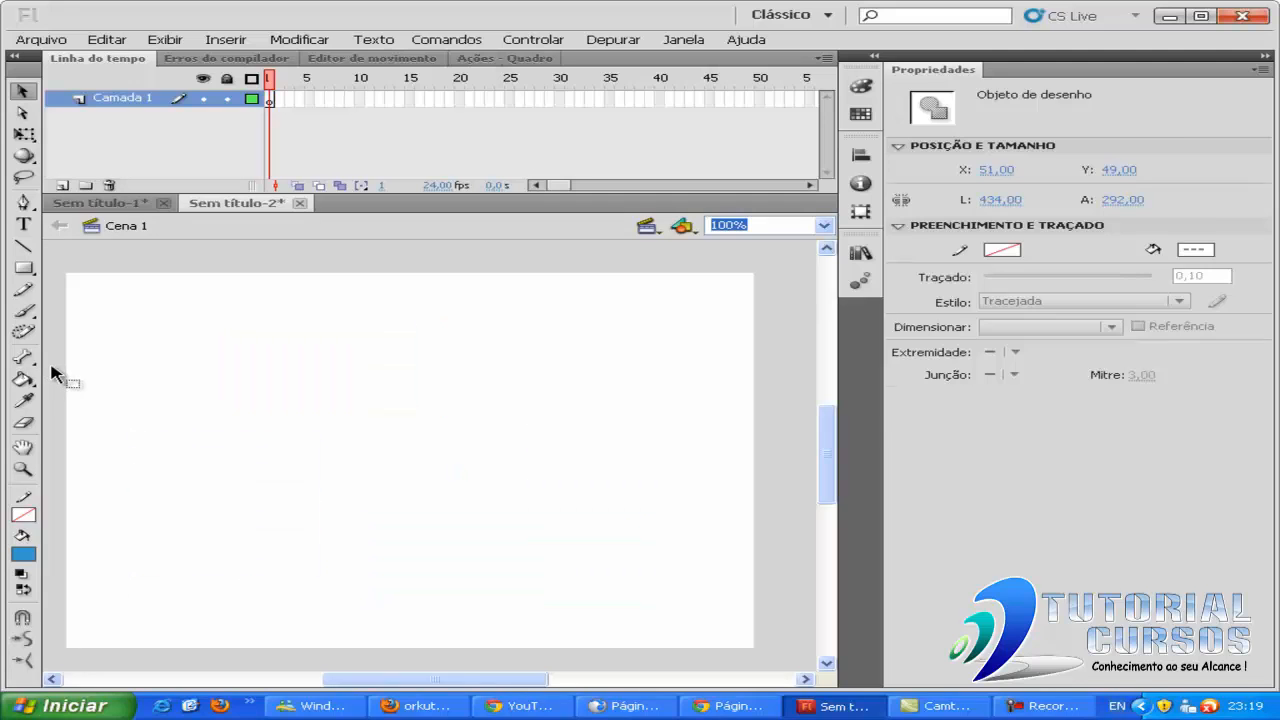
{"action": "left_click", "coordinate": [23, 267]}
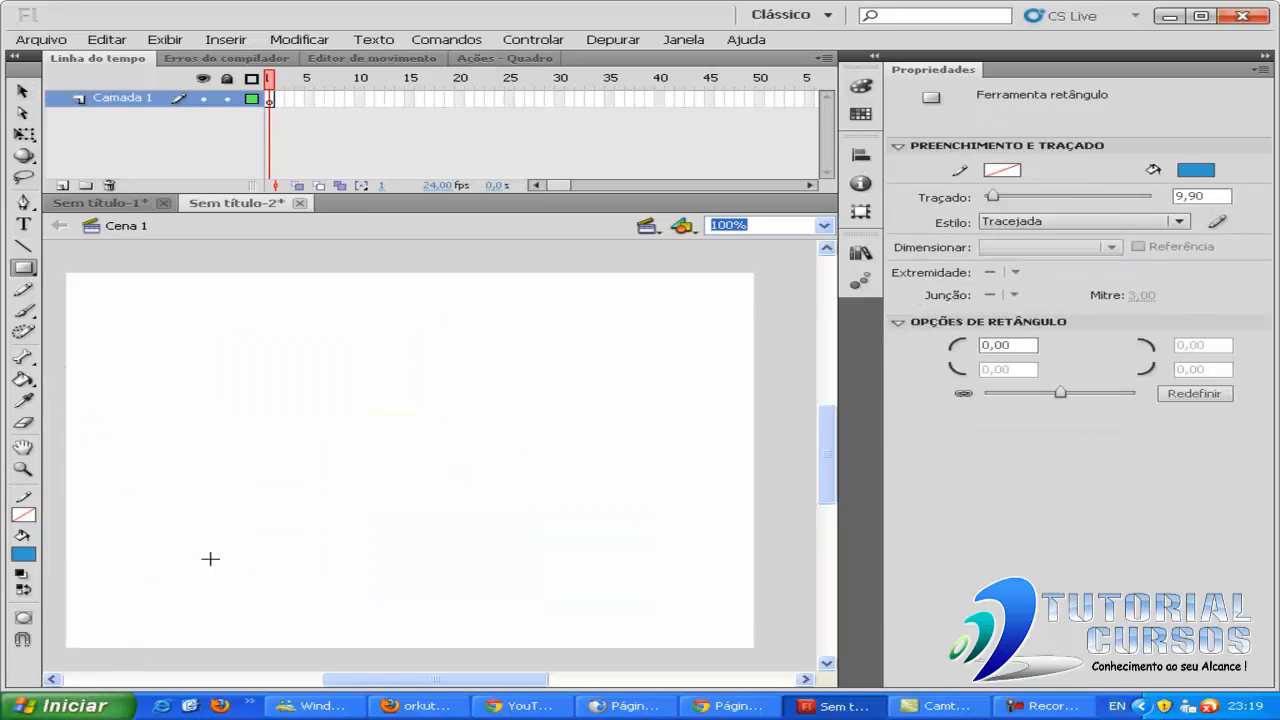
{"action": "left_click_drag", "start_coordinate": [236, 368], "coordinate": [560, 524]}
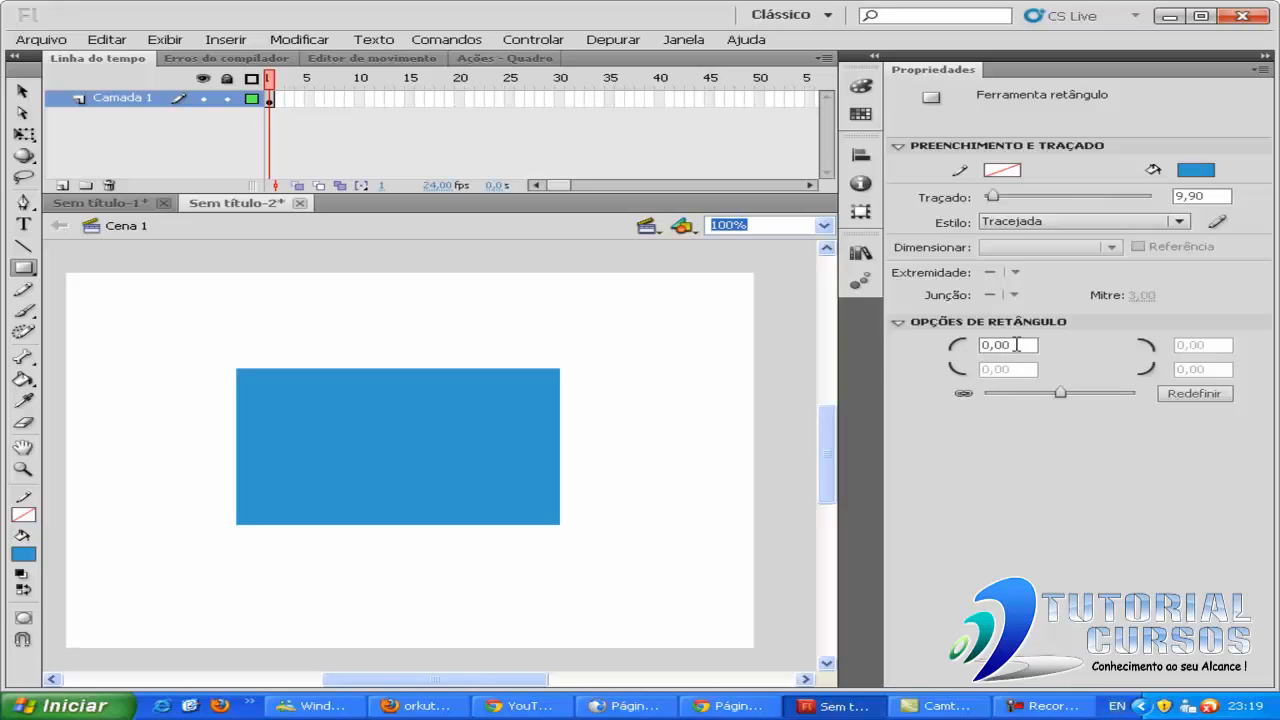
{"action": "left_click", "coordinate": [22, 91]}
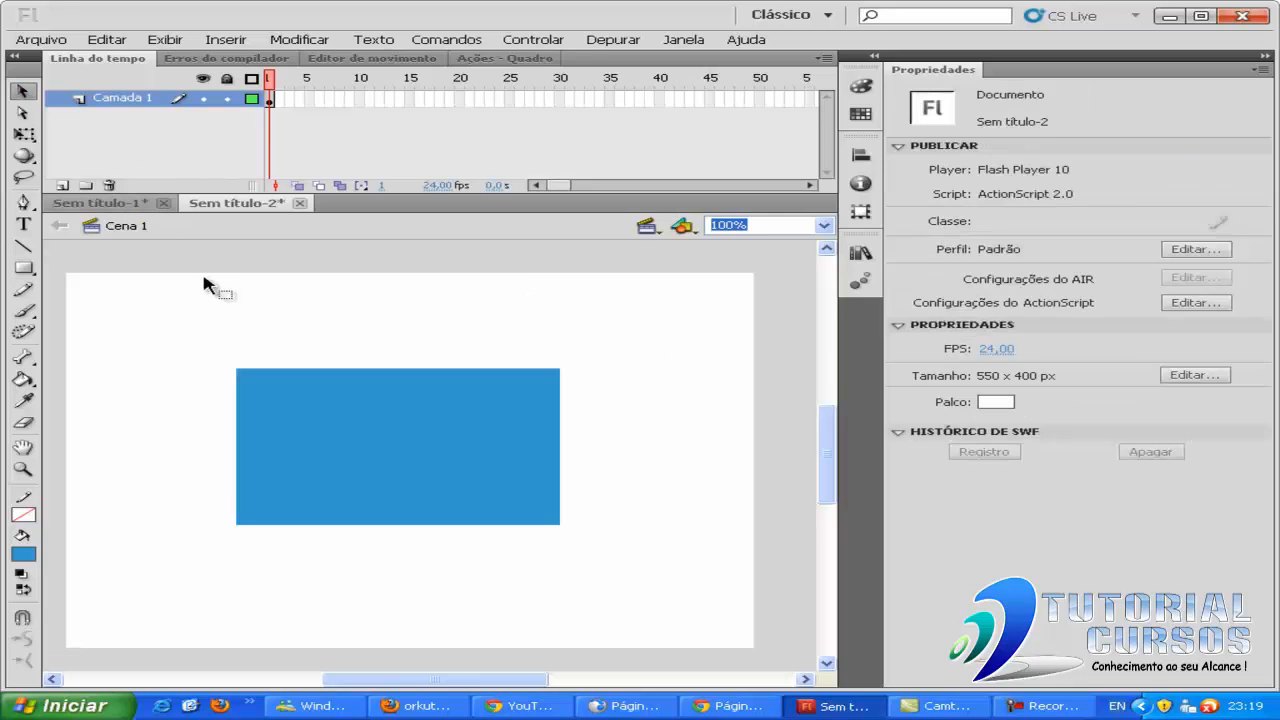
{"action": "left_click", "coordinate": [400, 418]}
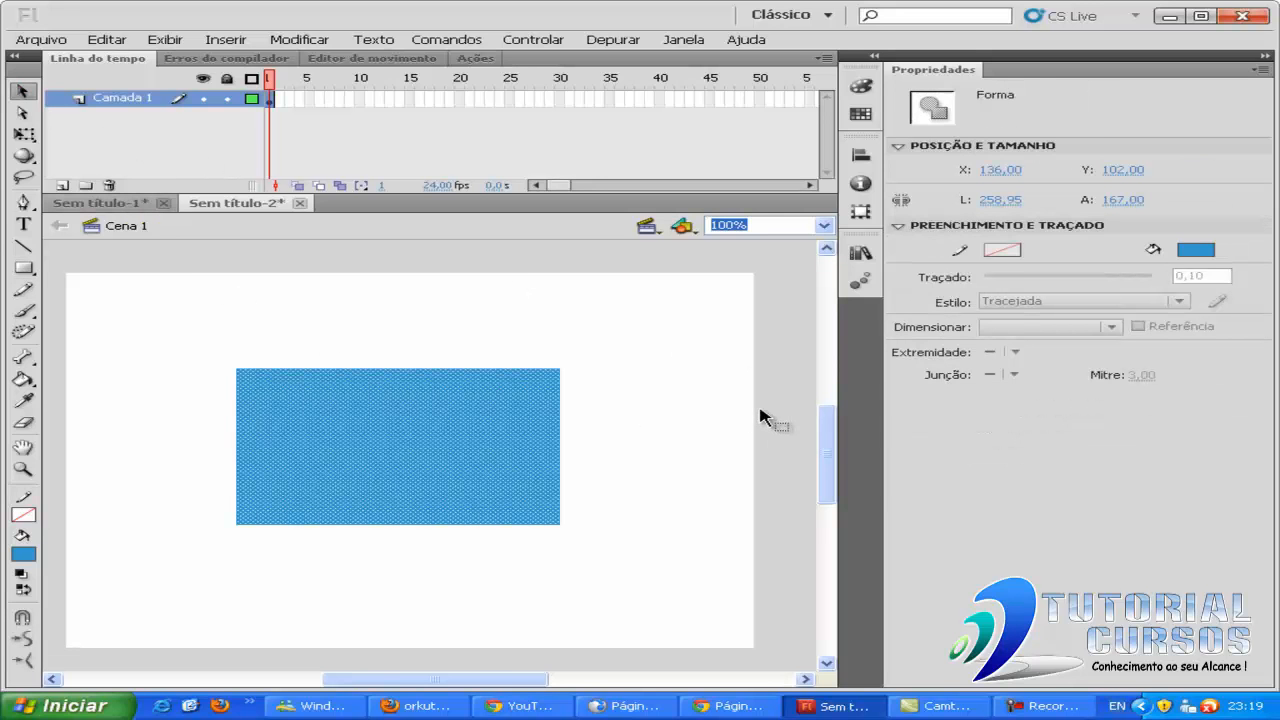
Set the rectangle corner radius to 30, draw a rounded rectangle about 285 × 51 px above the existing one, and select it.
{"action": "left_click", "coordinate": [23, 268]}
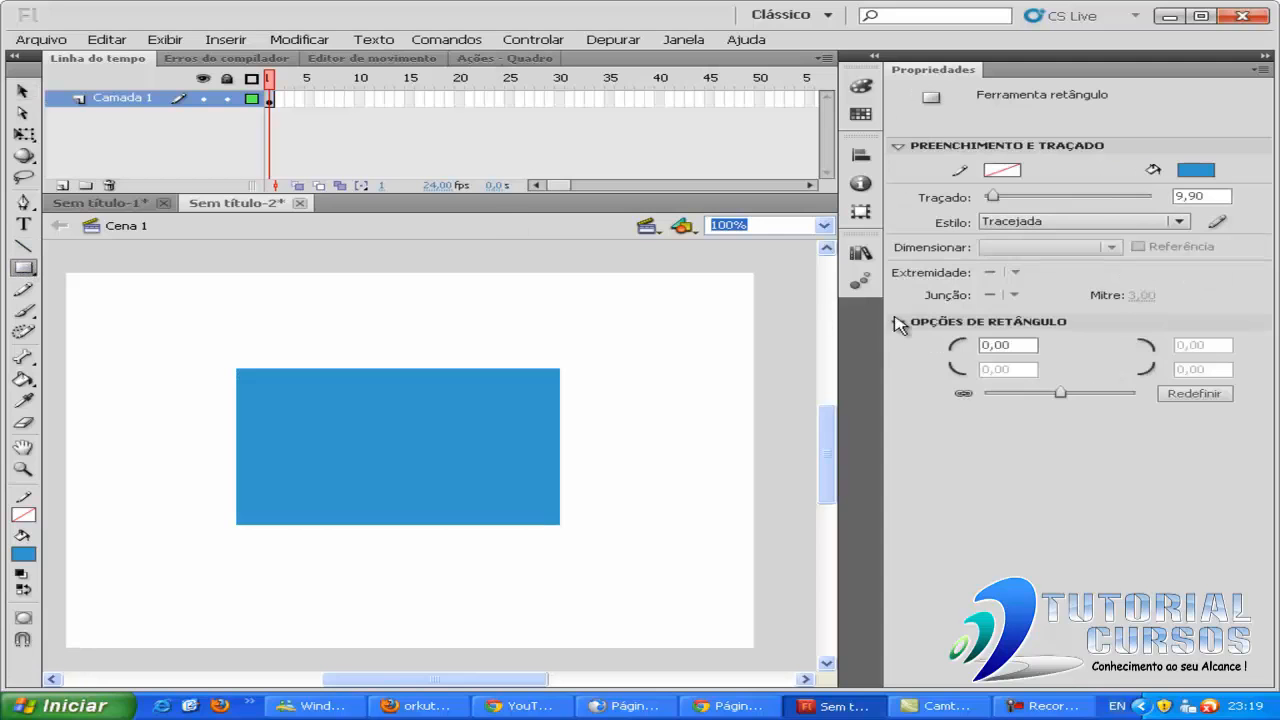
{"action": "left_click", "coordinate": [984, 345]}
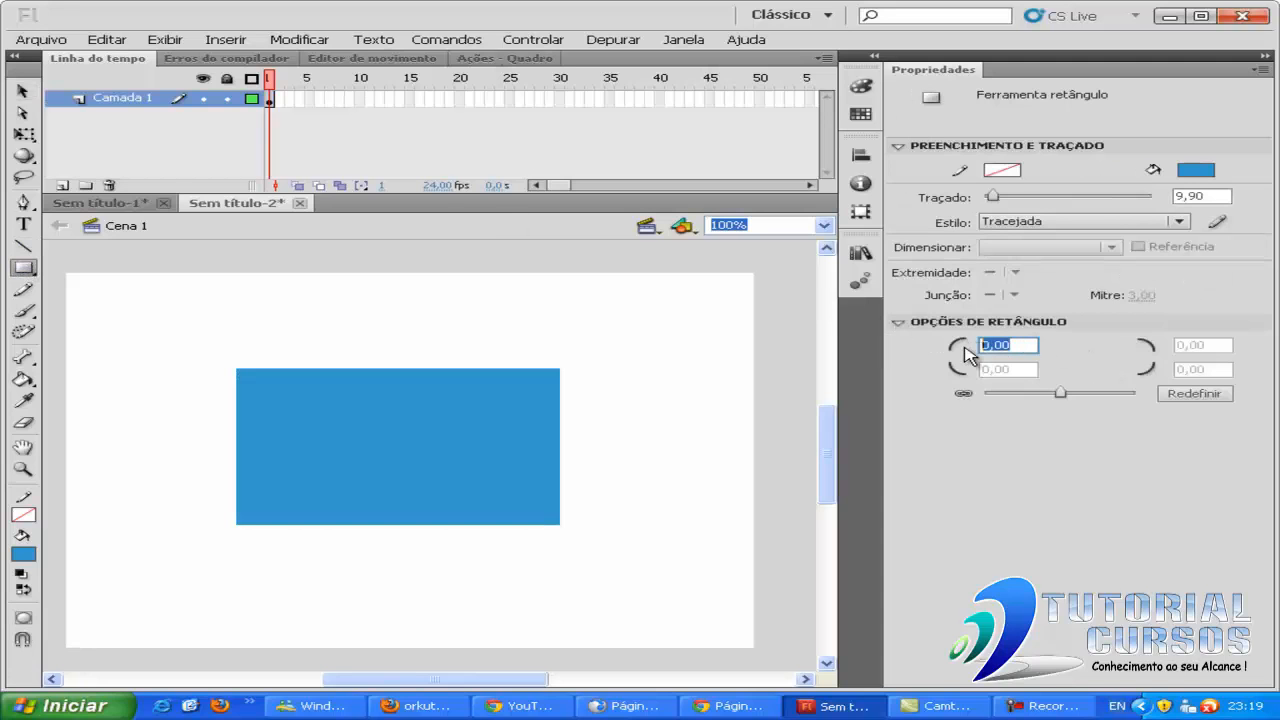
{"action": "type", "text": "30"}
{"action": "key", "text": "Return"}
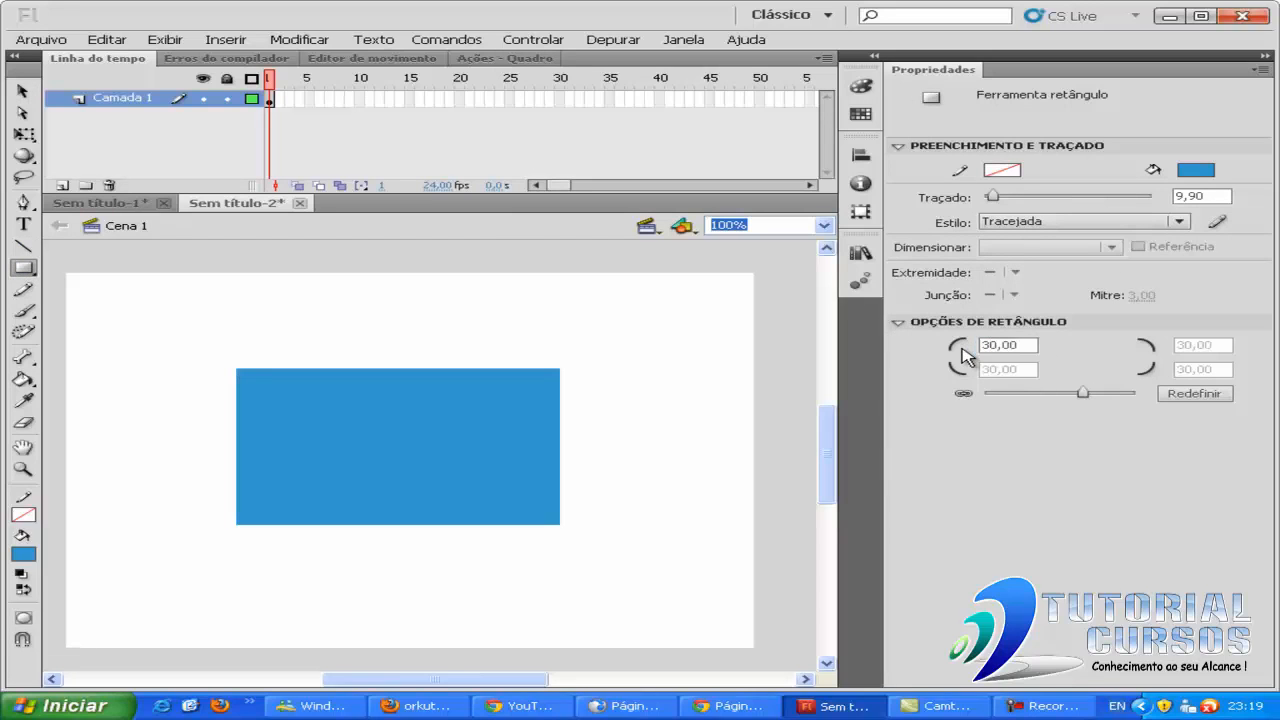
{"action": "mouse_move", "coordinate": [226, 297]}
{"action": "left_mouse_down"}
{"action": "mouse_move", "coordinate": [371, 336]}
{"action": "mouse_move", "coordinate": [582, 344]}
{"action": "left_mouse_up"}
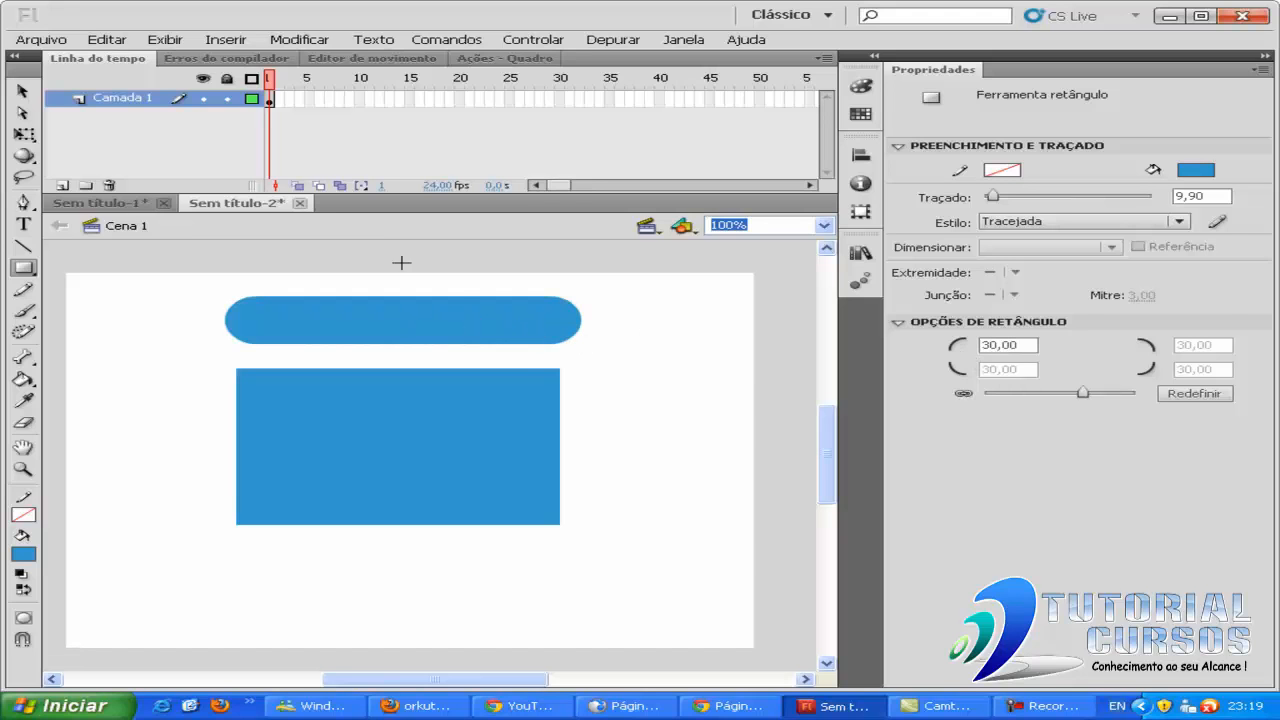
{"action": "left_click", "coordinate": [22, 91]}
{"action": "left_click", "coordinate": [507, 323]}
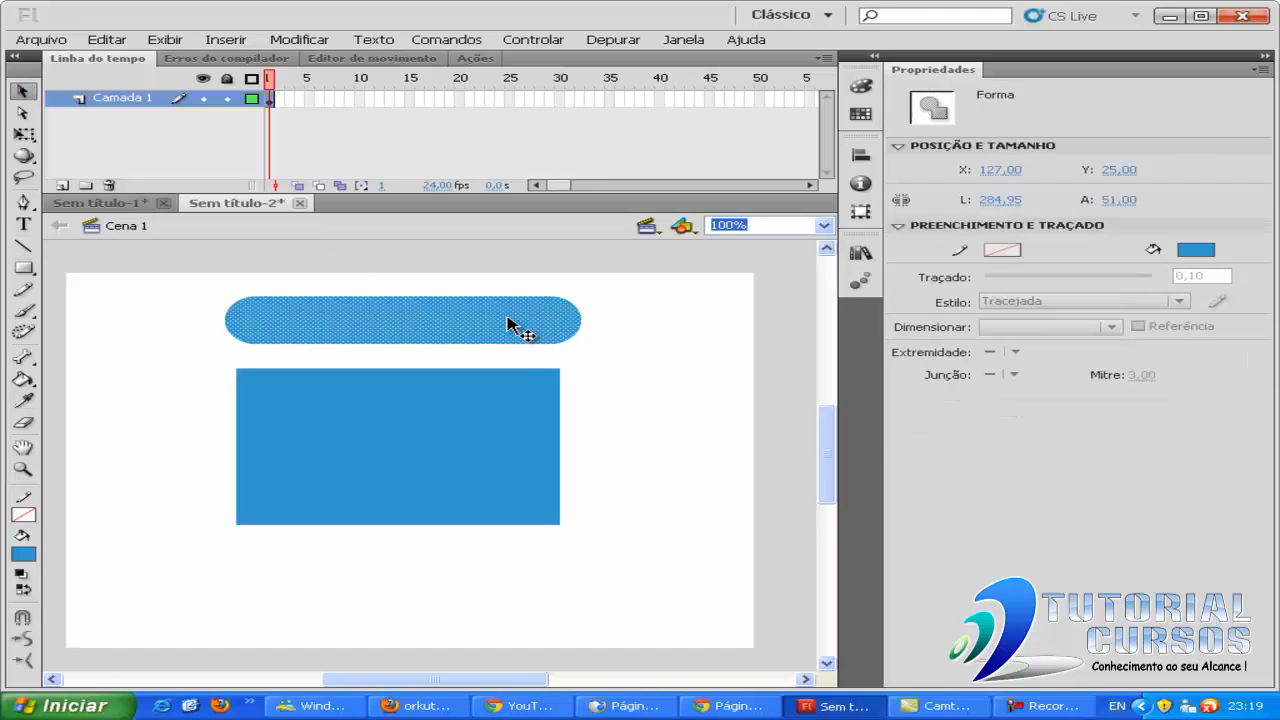
Draw a blue rectangle primitive about 251 × 57 px below the large rectangle.
{"action": "left_click", "coordinate": [27, 266]}
{"action": "left_click_drag", "start_coordinate": [30, 270], "coordinate": [200, 306]}
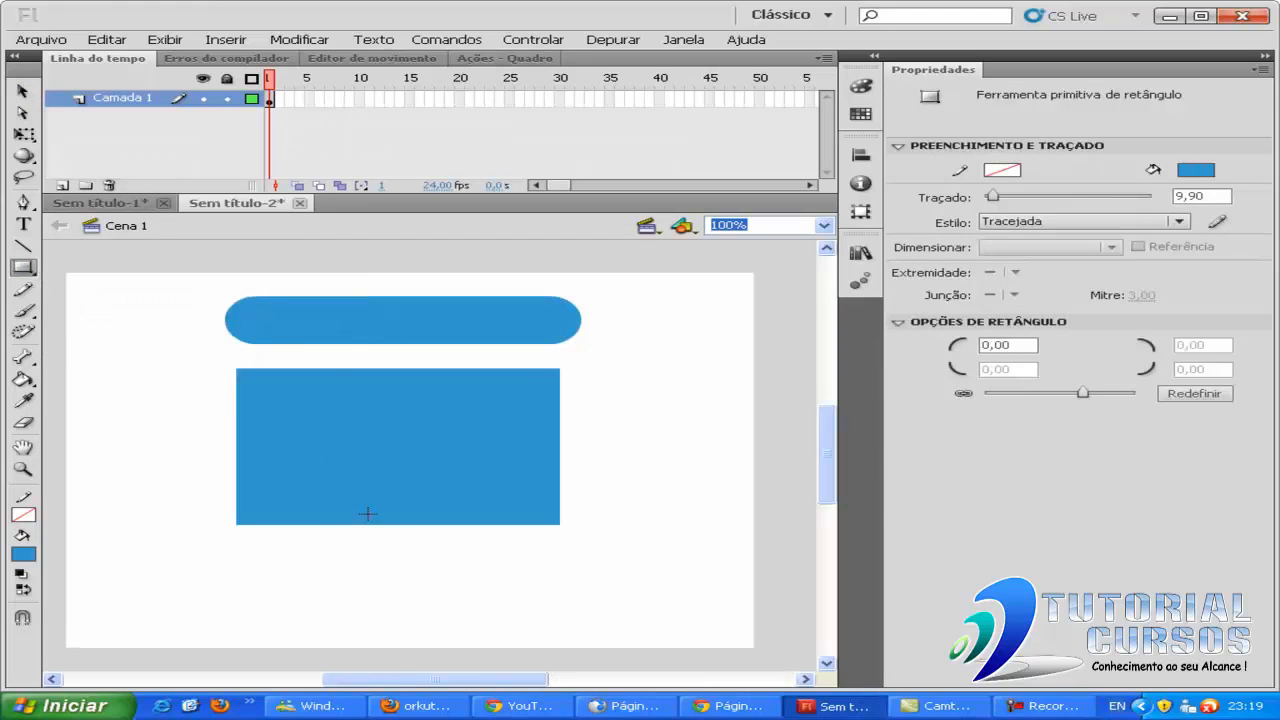
{"action": "left_click_drag", "start_coordinate": [154, 562], "coordinate": [469, 615]}
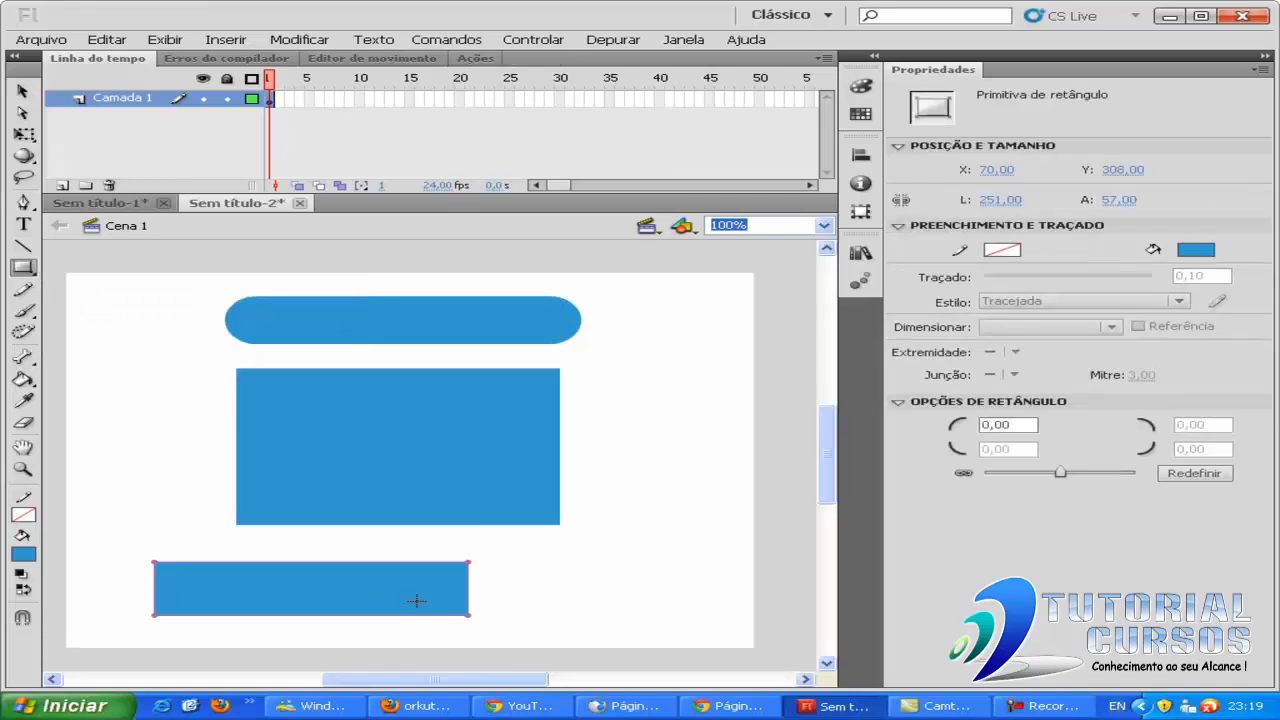
Try corner radii of 20 and 15 on the rectangle primitive and reset its corners.
{"action": "left_click", "coordinate": [968, 424]}
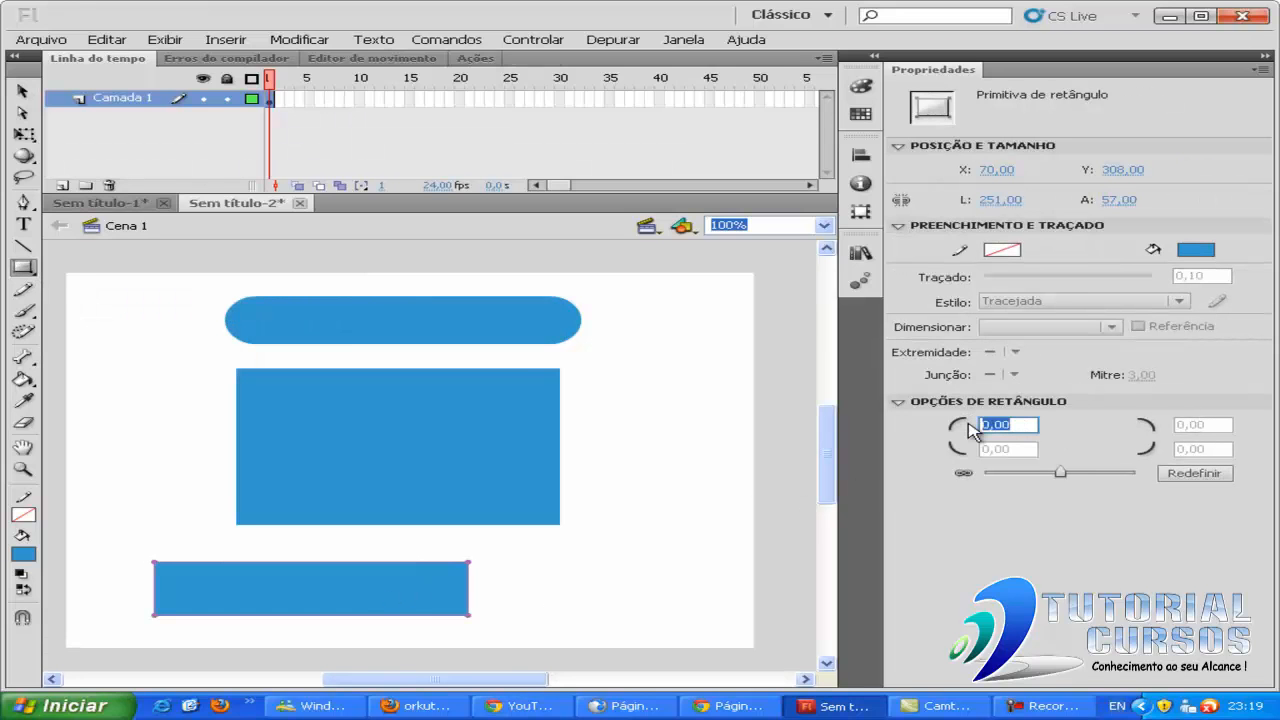
{"action": "type", "text": "20"}
{"action": "key", "text": "Return"}
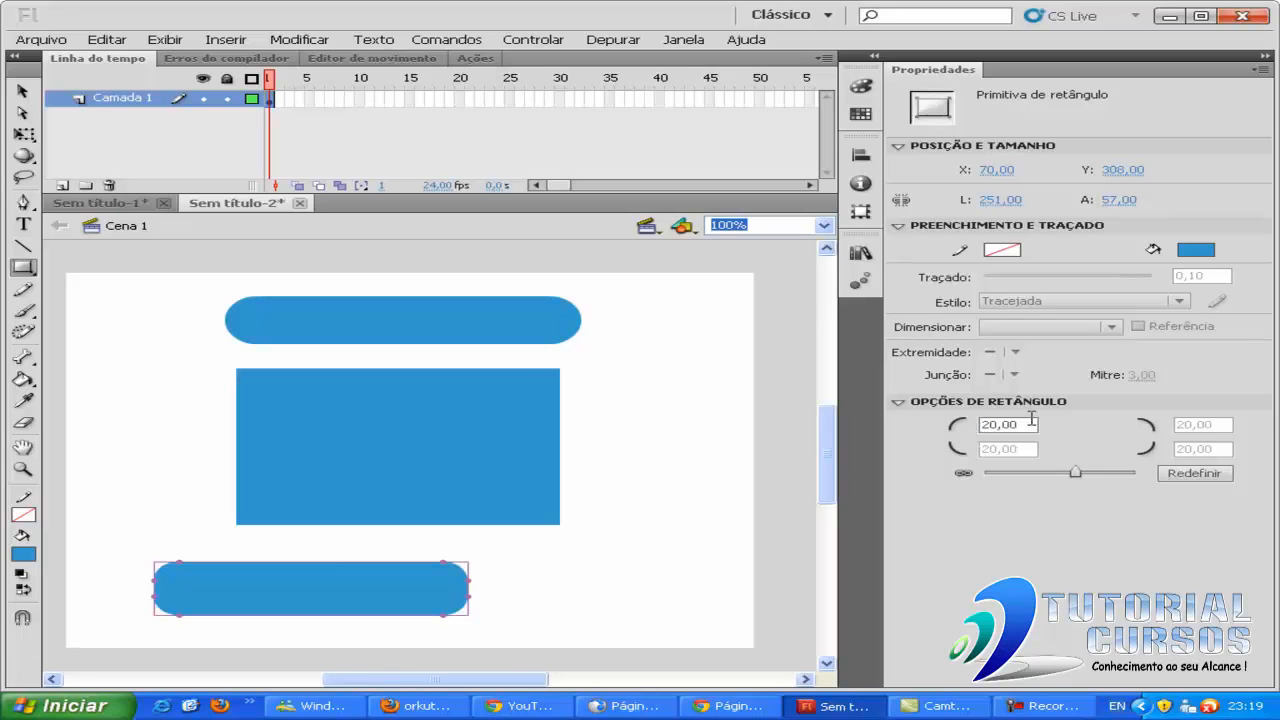
{"action": "left_click", "coordinate": [971, 424]}
{"action": "type", "text": "15"}
{"action": "key", "text": "Return"}
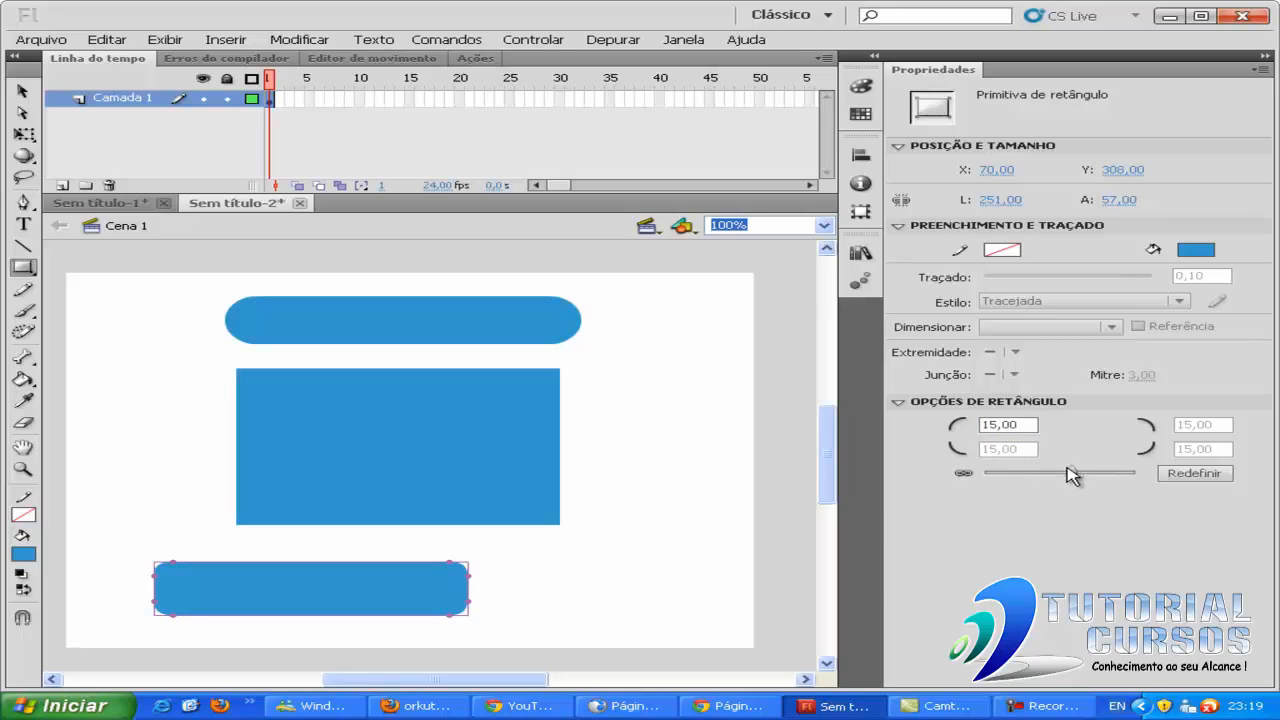
{"action": "left_click", "coordinate": [1191, 475]}
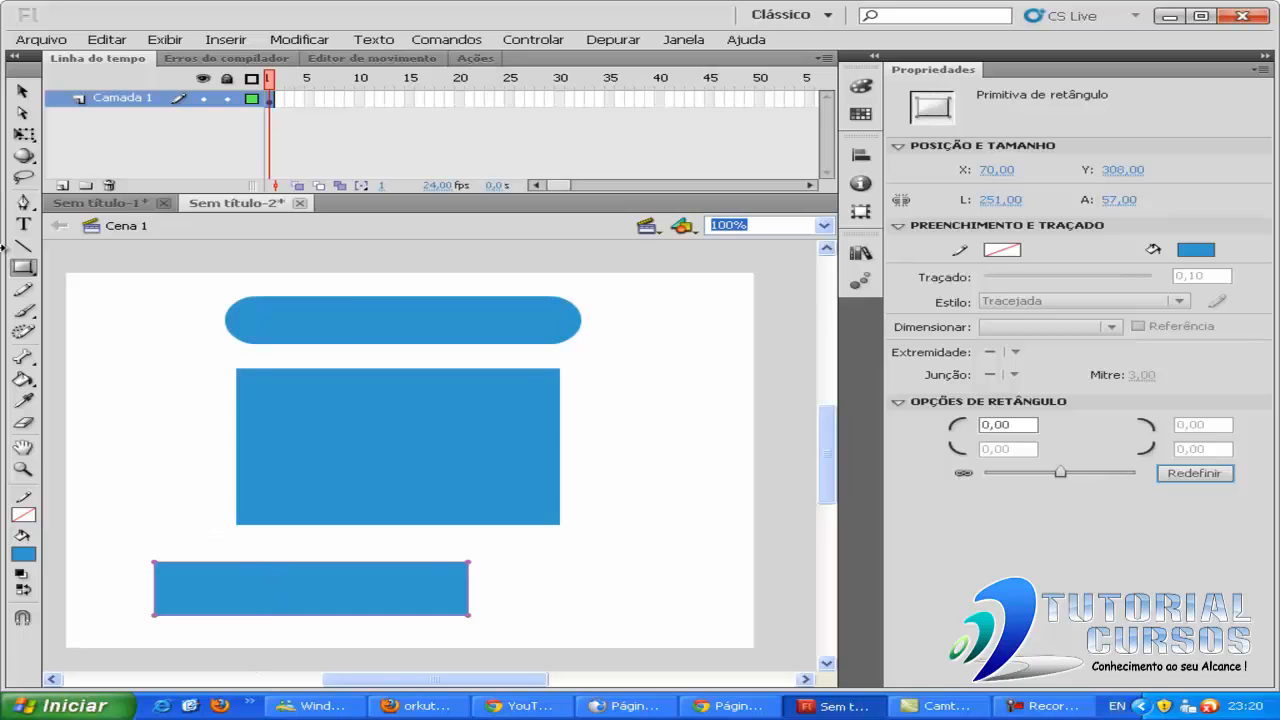
Delete all shapes from the stage.
{"action": "left_click", "coordinate": [23, 268]}
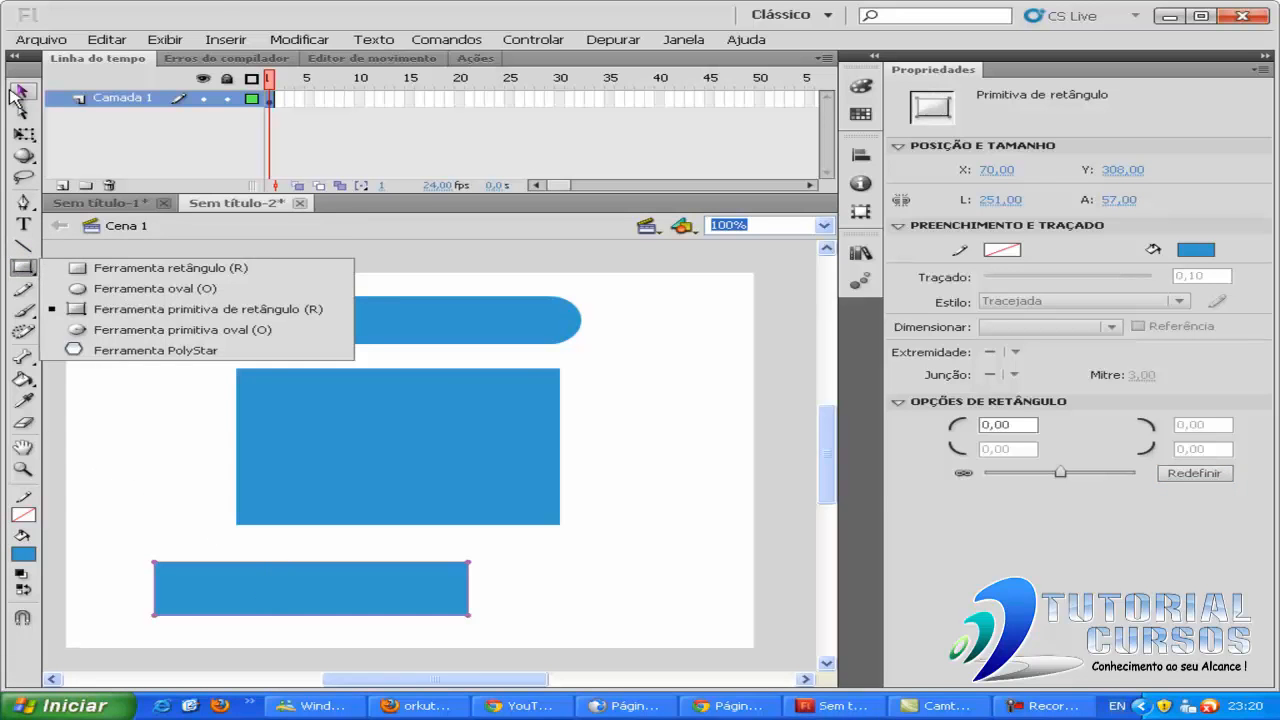
{"action": "left_click", "coordinate": [19, 93]}
{"action": "key", "text": "ctrl+a"}
{"action": "key", "text": "Delete"}
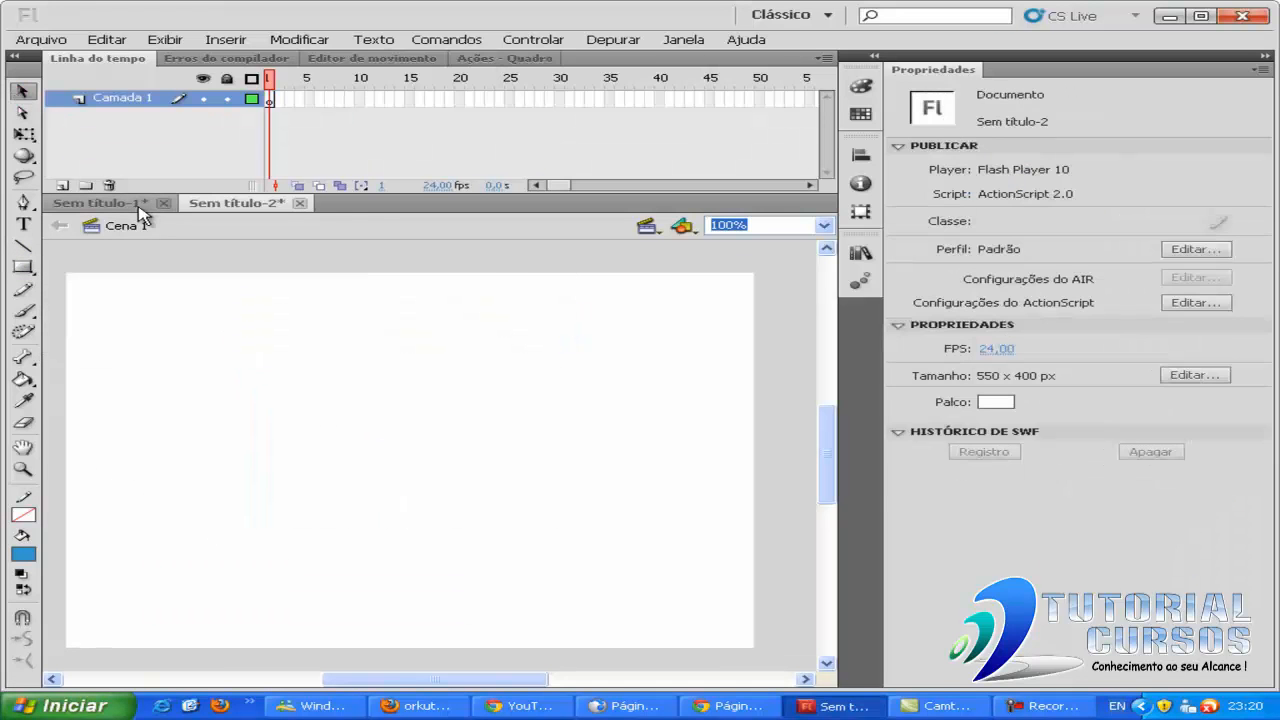
Draw a blue oval primitive about 147 × 147 px in the upper-left part of the stage.
{"action": "left_click", "coordinate": [24, 268]}
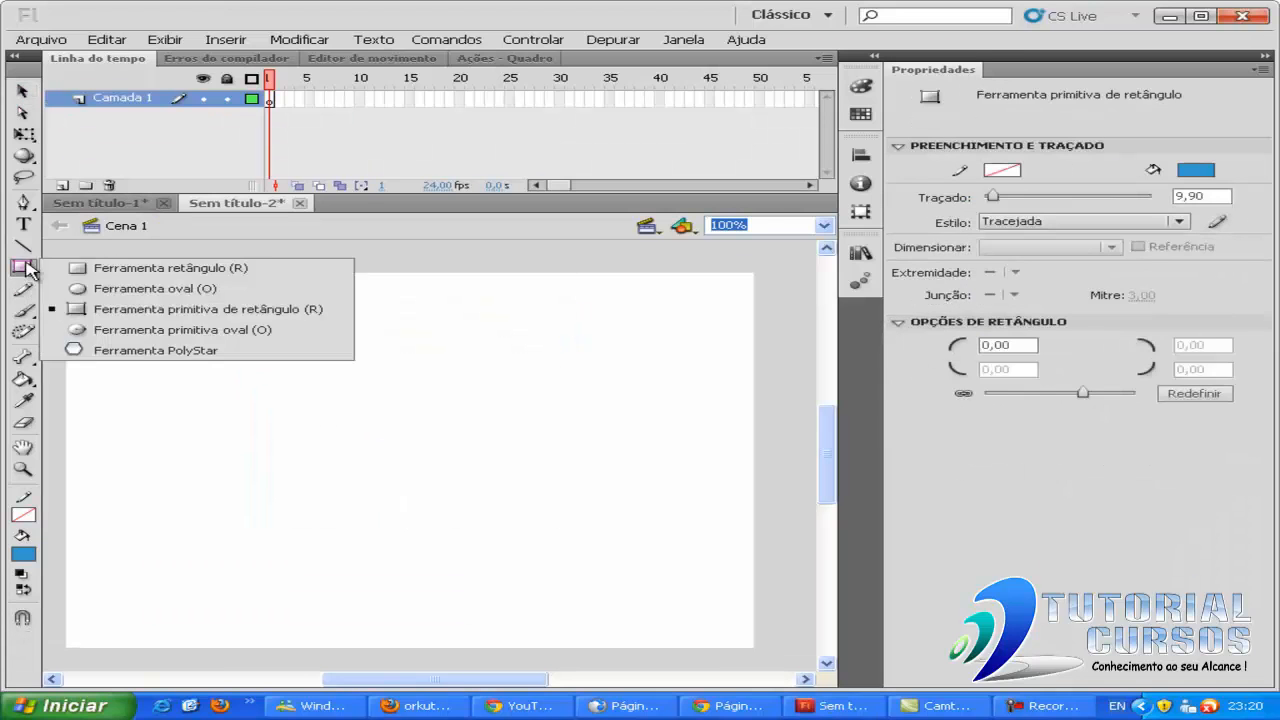
{"action": "left_click", "coordinate": [136, 329]}
{"action": "left_click_drag", "start_coordinate": [186, 328], "coordinate": [371, 466]}
{"action": "left_click", "coordinate": [22, 92]}
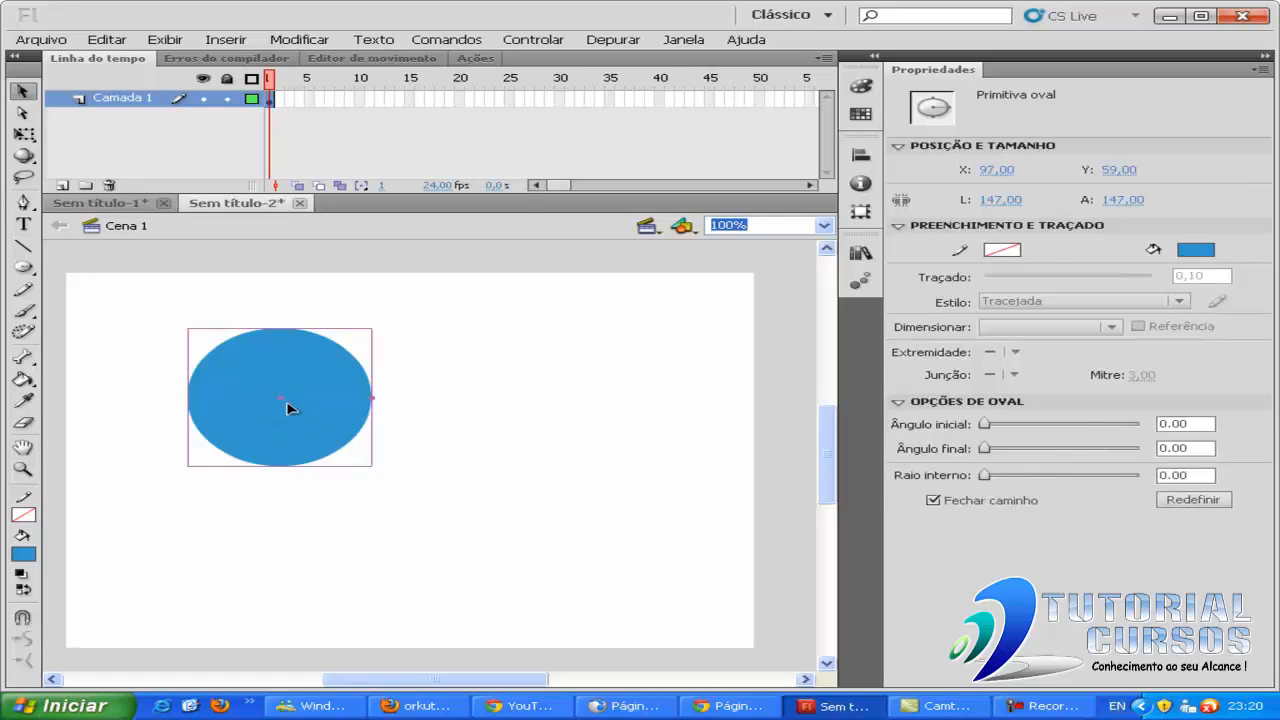
Turn the oval primitive into a ring with an inner radius of 65 and move it toward the stage centre.
{"action": "left_click_drag", "start_coordinate": [287, 407], "coordinate": [313, 427]}
{"action": "left_click_drag", "start_coordinate": [341, 437], "coordinate": [343, 435]}
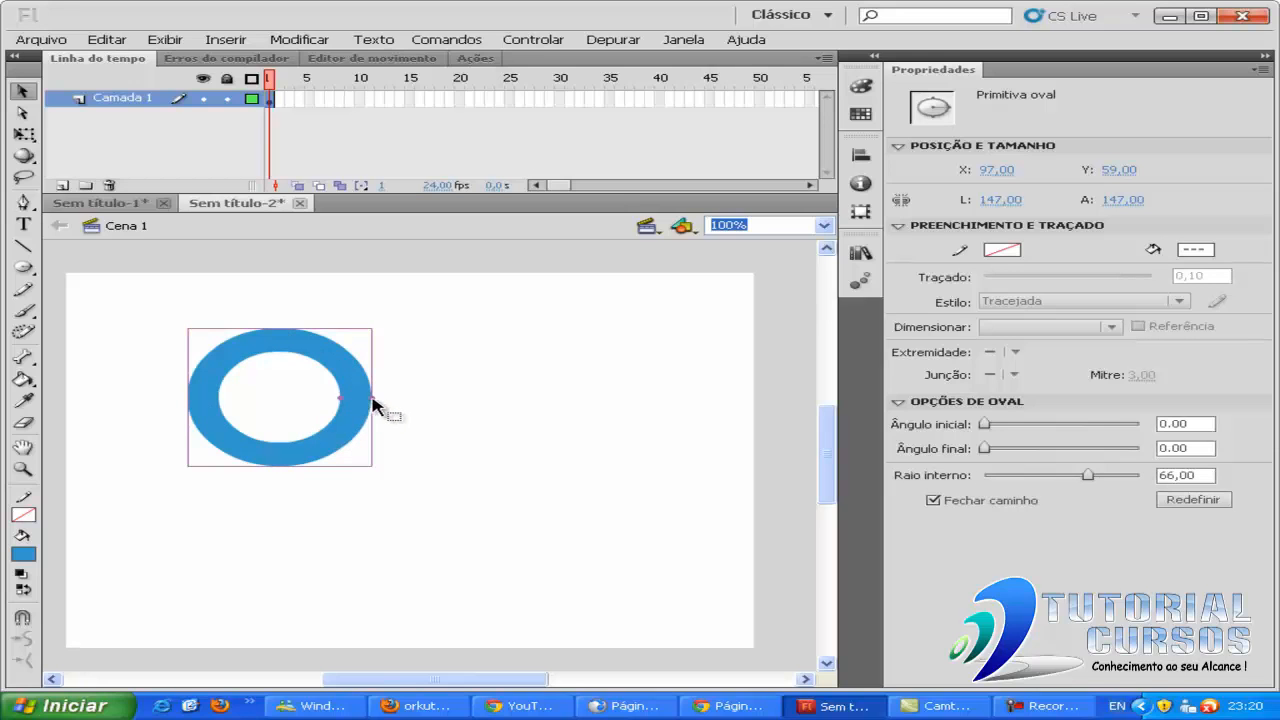
{"action": "left_click_drag", "start_coordinate": [373, 401], "coordinate": [449, 430]}
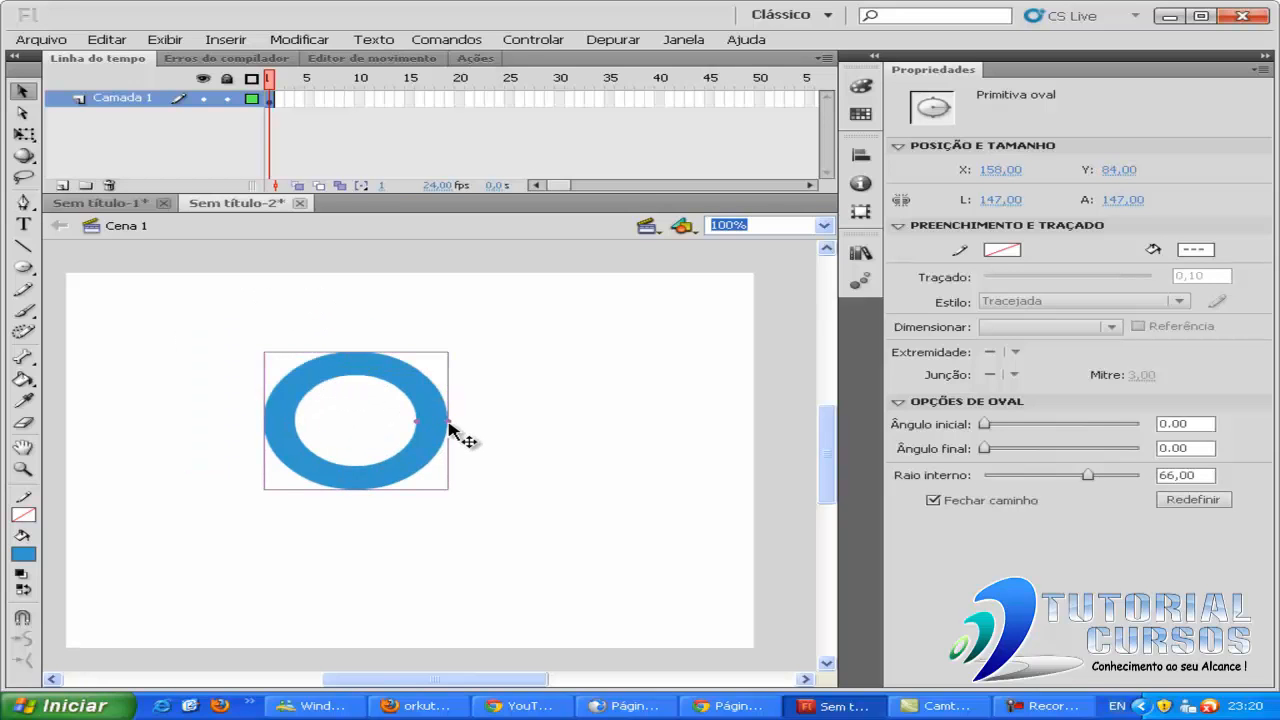
{"action": "key", "text": "ctrl+equal"}
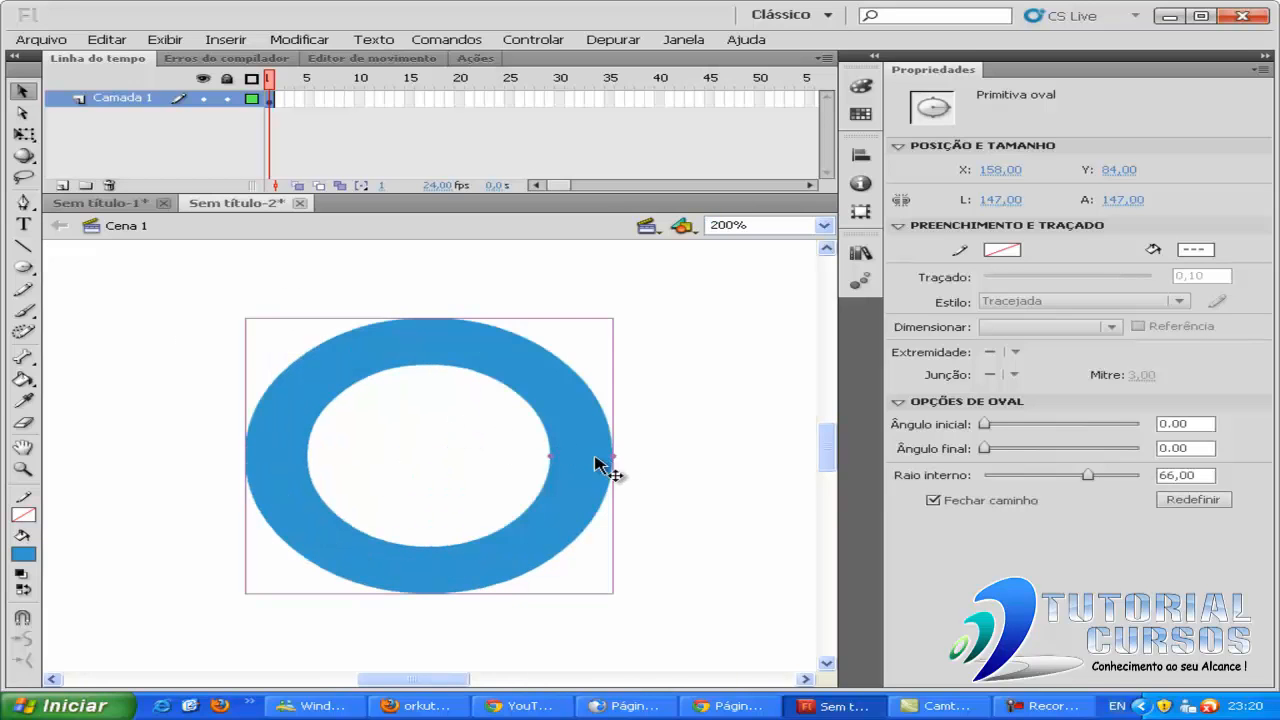
{"action": "left_click_drag", "start_coordinate": [553, 461], "coordinate": [563, 425]}
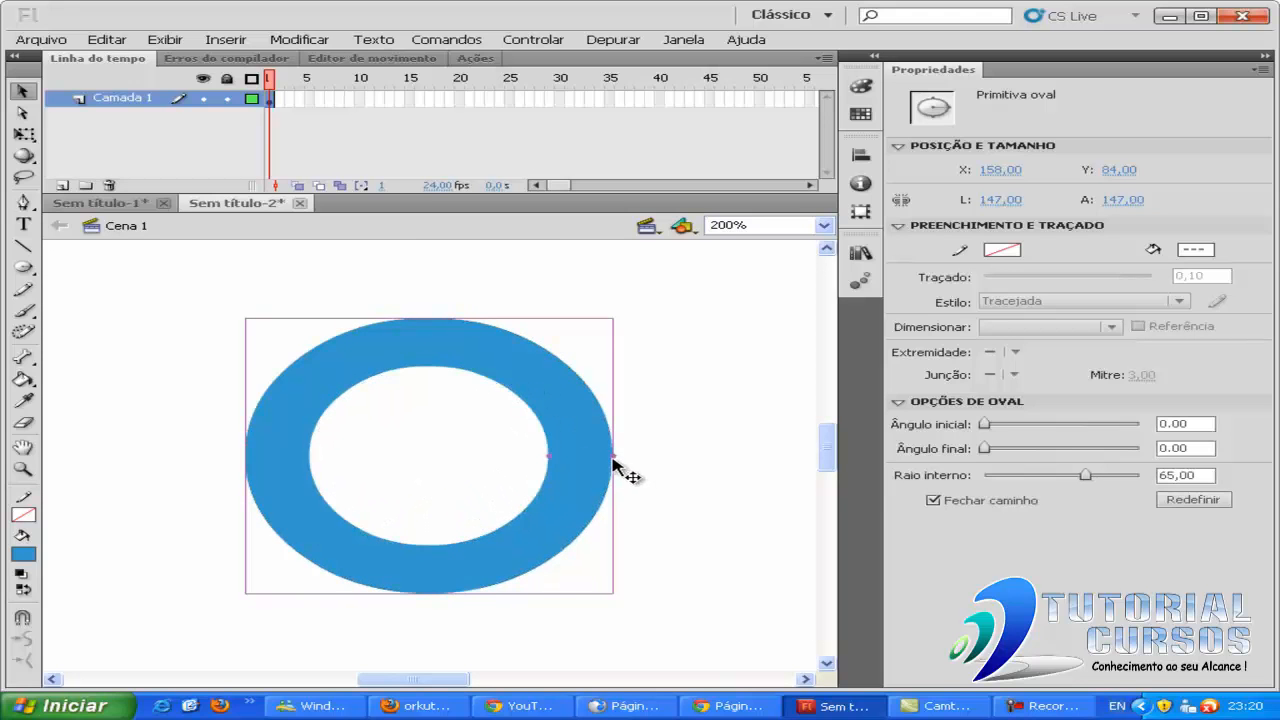
Cut the ring open with an end angle of 277.10 and inner radius of 57.02, and shift it up and left.
{"action": "left_click_drag", "start_coordinate": [617, 457], "coordinate": [466, 334]}
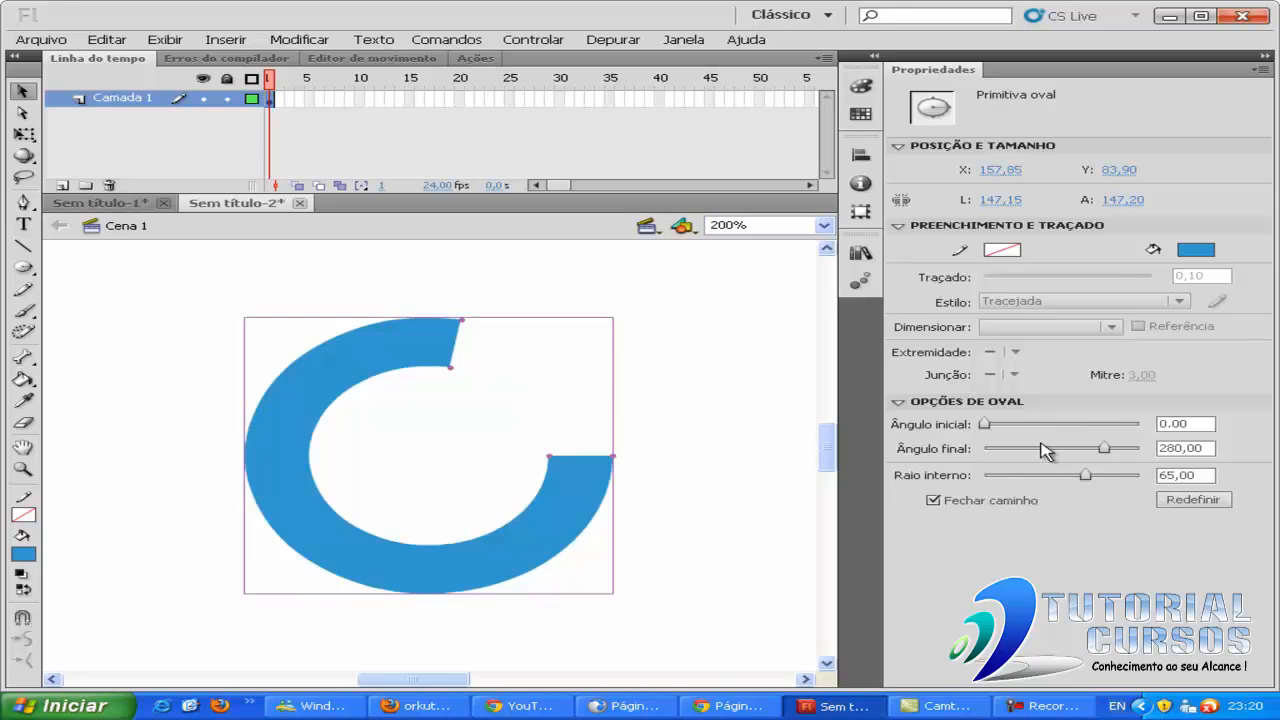
{"action": "left_click_drag", "start_coordinate": [1104, 448], "coordinate": [1030, 478]}
{"action": "left_click_drag", "start_coordinate": [1015, 477], "coordinate": [1073, 477]}
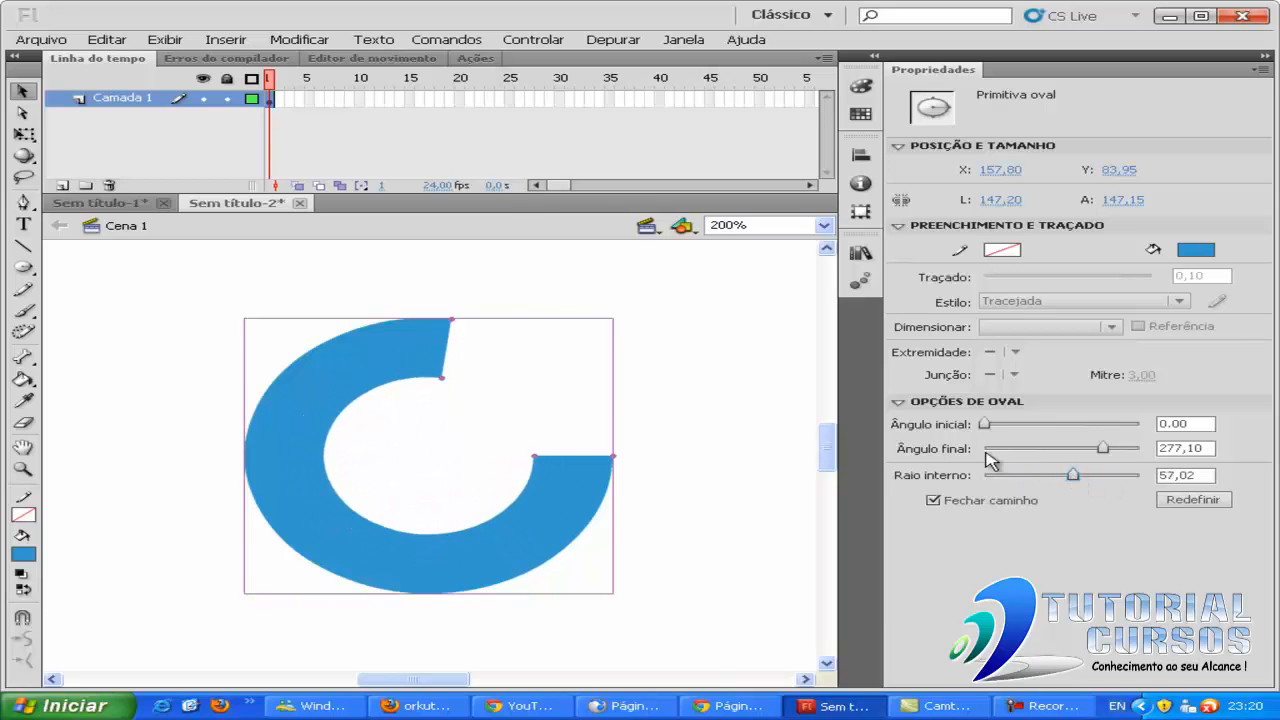
{"action": "left_click_drag", "start_coordinate": [355, 362], "coordinate": [247, 335]}
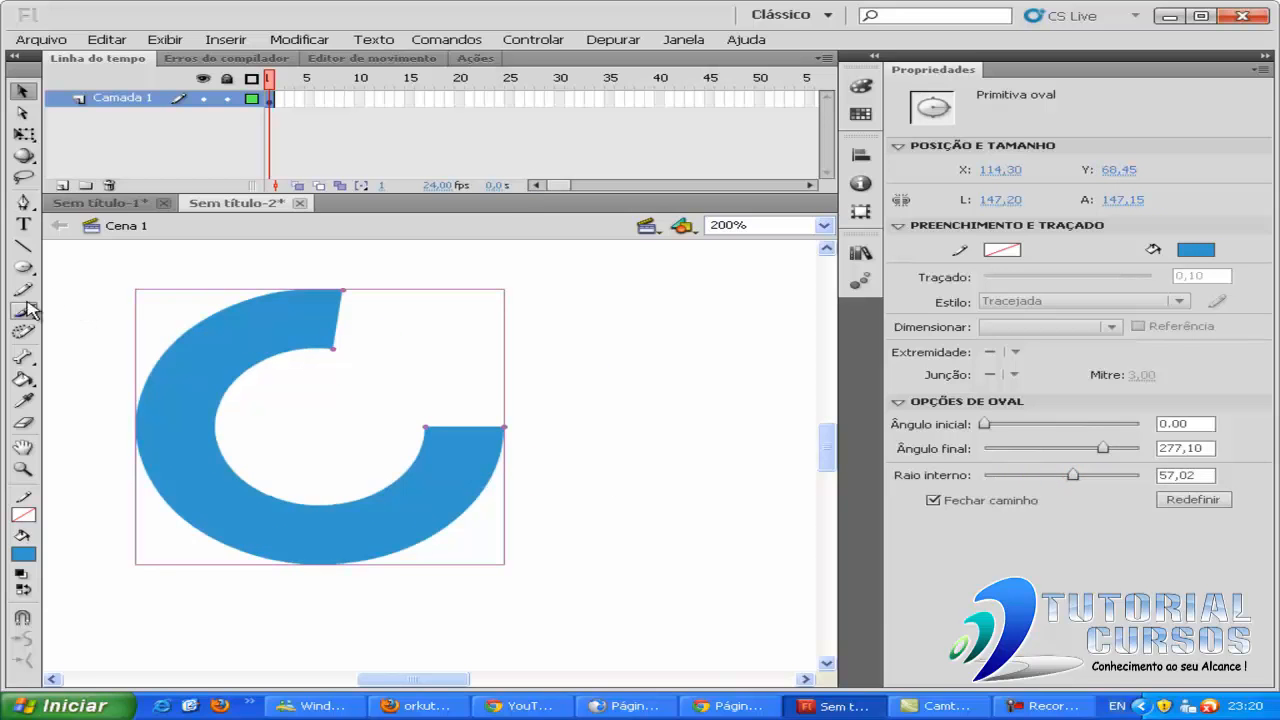
Draw an oval primitive about 106 × 104 px with start angle 177.10 beside the ring and move it up to the ring's open end.
{"action": "left_click", "coordinate": [23, 267]}
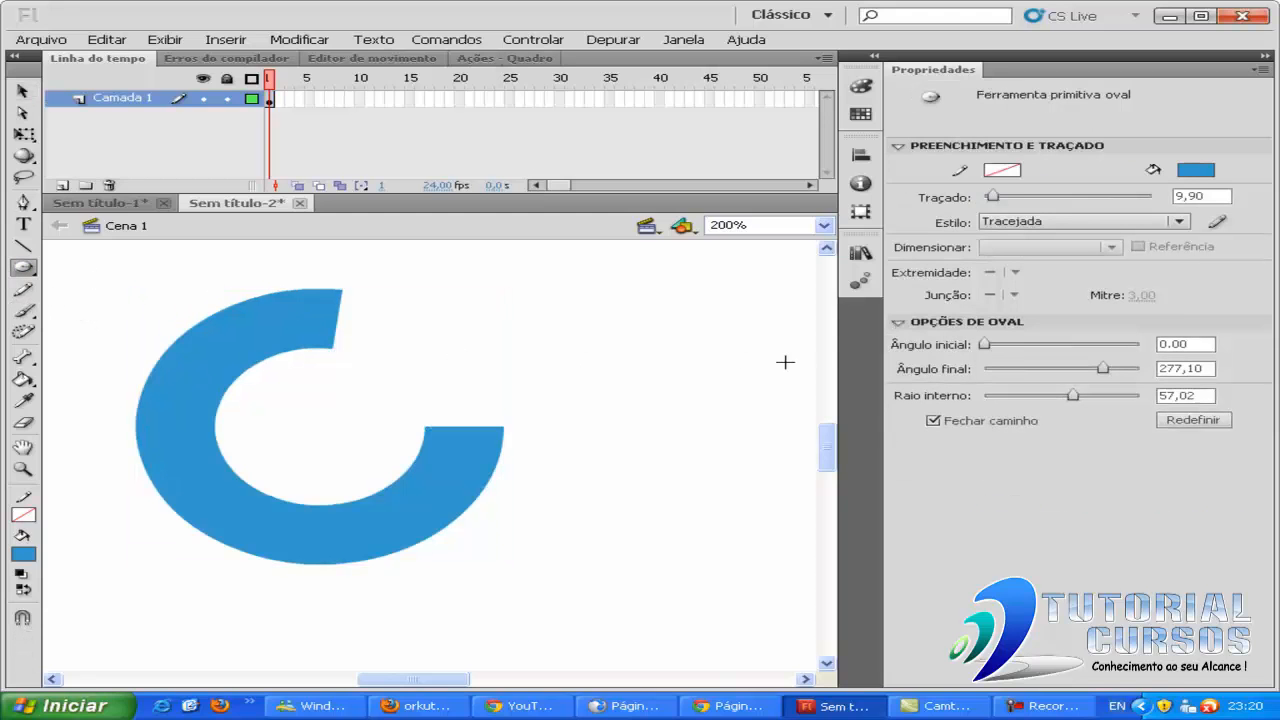
{"action": "left_click_drag", "start_coordinate": [980, 346], "coordinate": [1062, 357]}
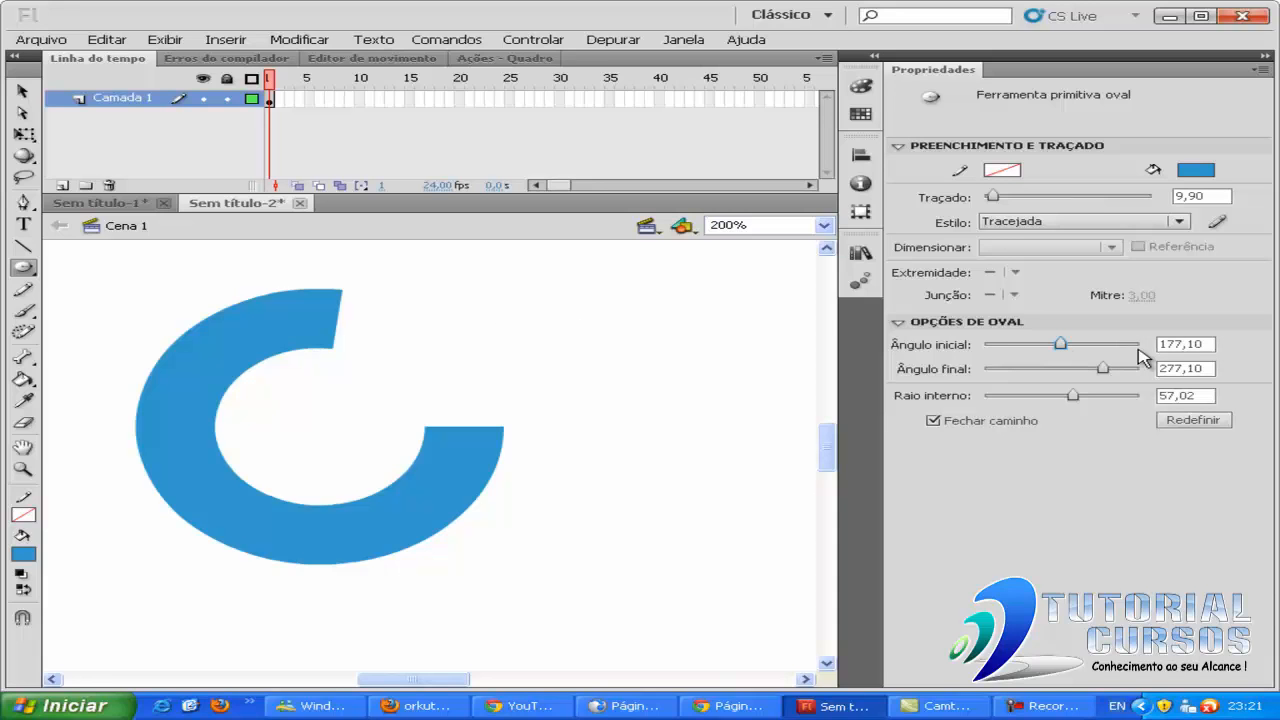
{"action": "left_click_drag", "start_coordinate": [503, 316], "coordinate": [735, 497]}
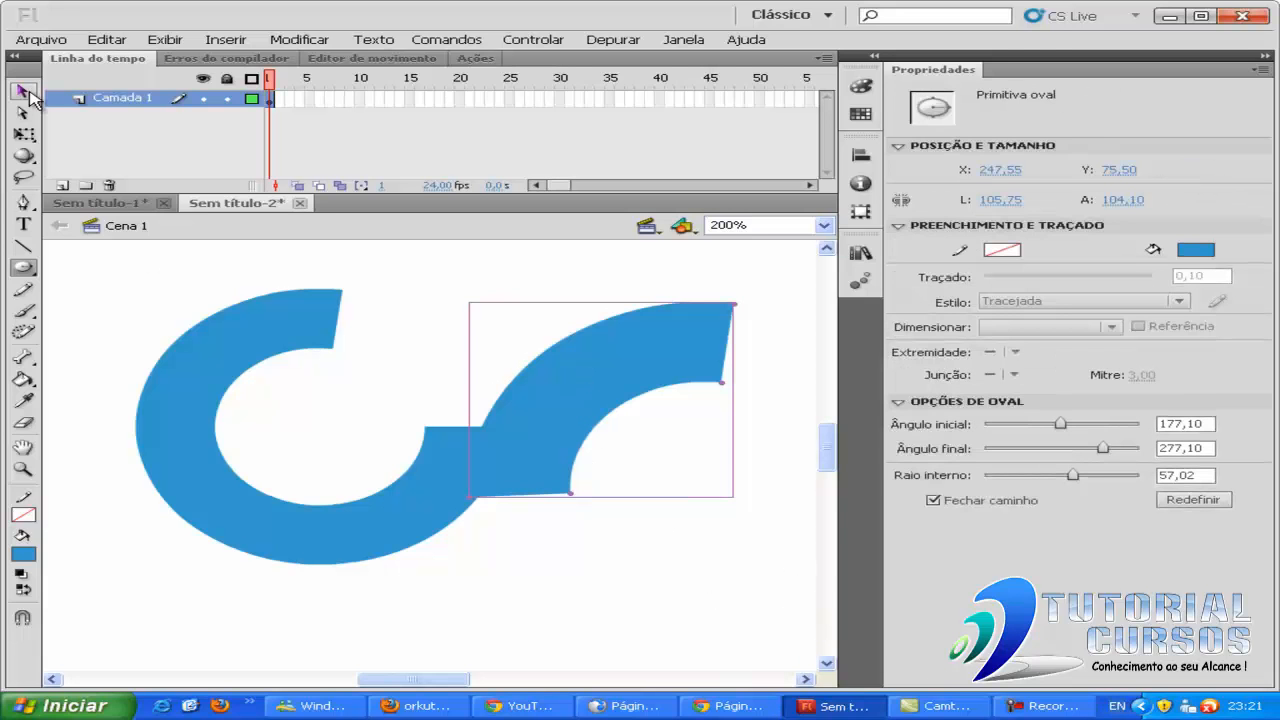
{"action": "left_click", "coordinate": [22, 91]}
{"action": "left_click_drag", "start_coordinate": [600, 331], "coordinate": [649, 280]}
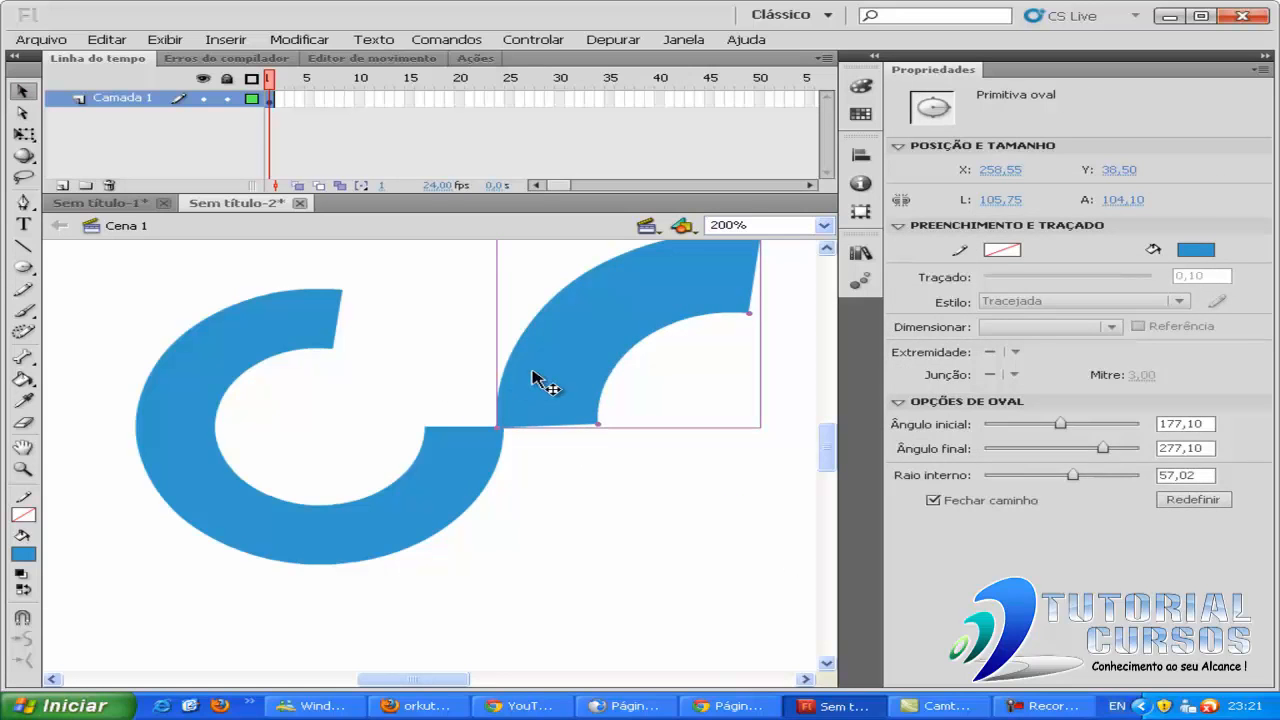
Delete both oval primitives from the stage.
{"action": "key", "text": "Delete"}
{"action": "left_click", "coordinate": [491, 438]}
{"action": "key", "text": "Delete"}
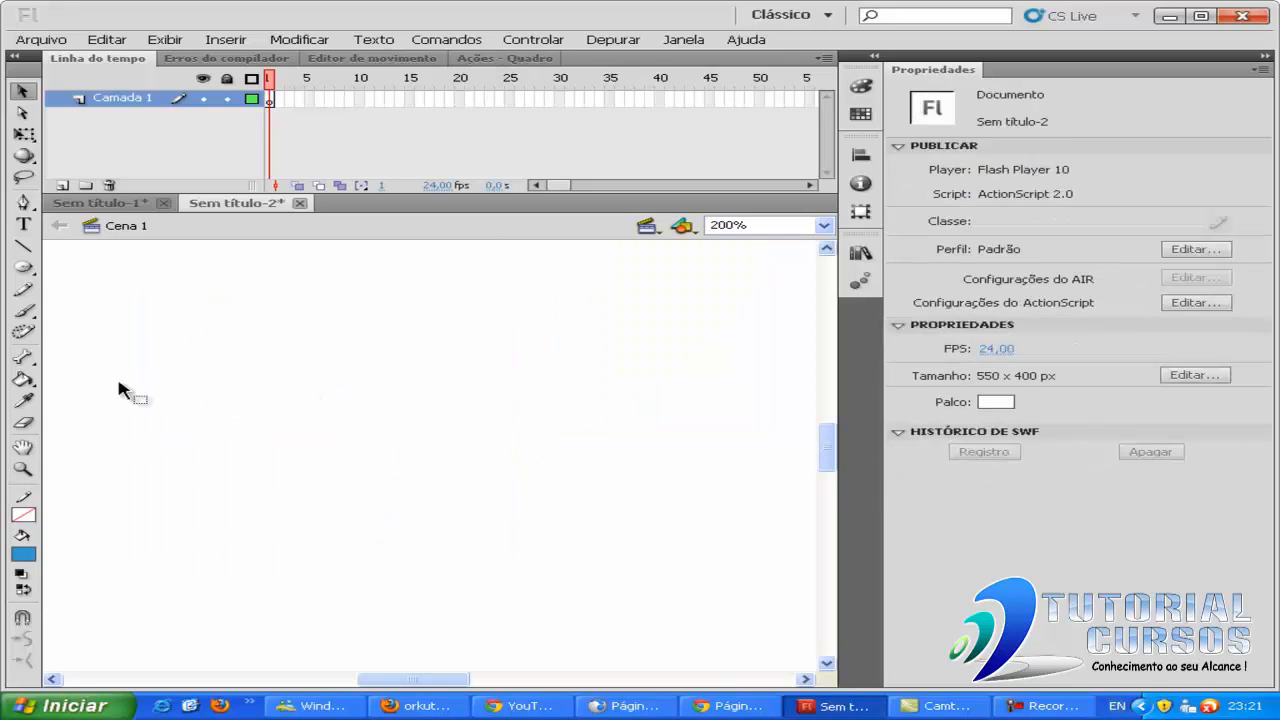
Set the PolyStar tool to a polygon with 6 sides and draw a small blue hexagon in the upper-left part of the stage.
{"action": "left_click", "coordinate": [24, 270]}
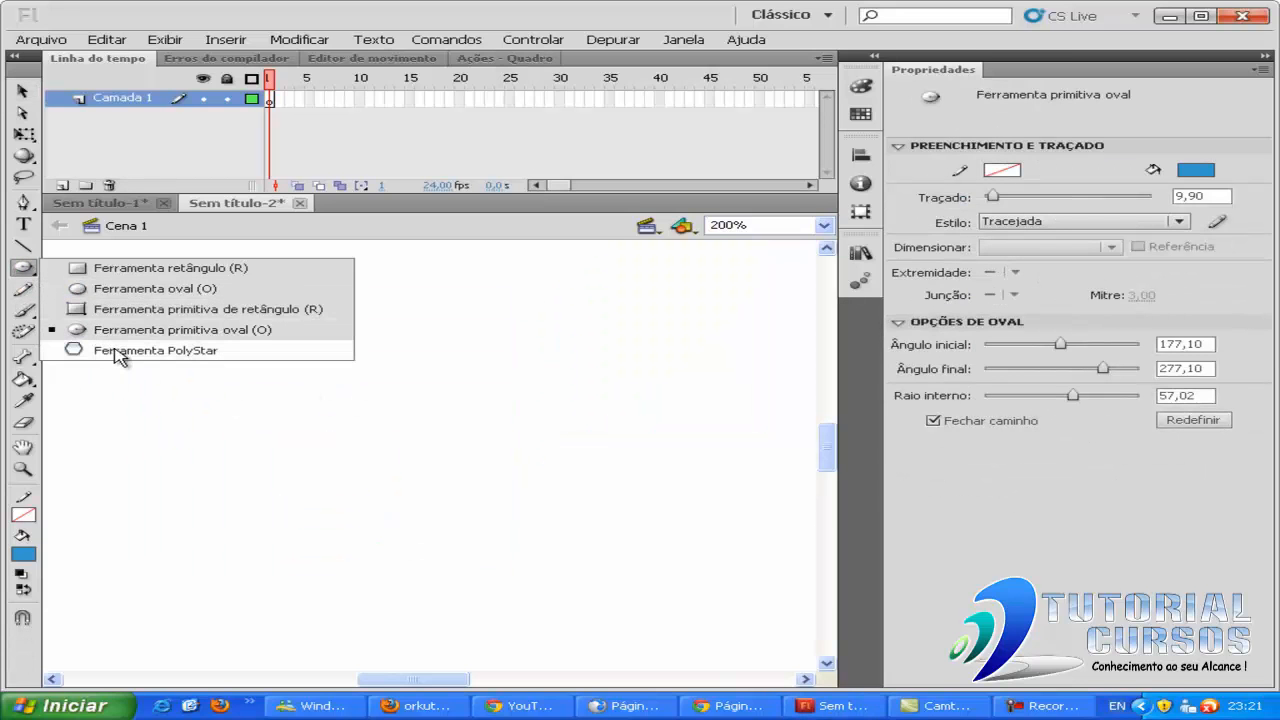
{"action": "left_click", "coordinate": [196, 351]}
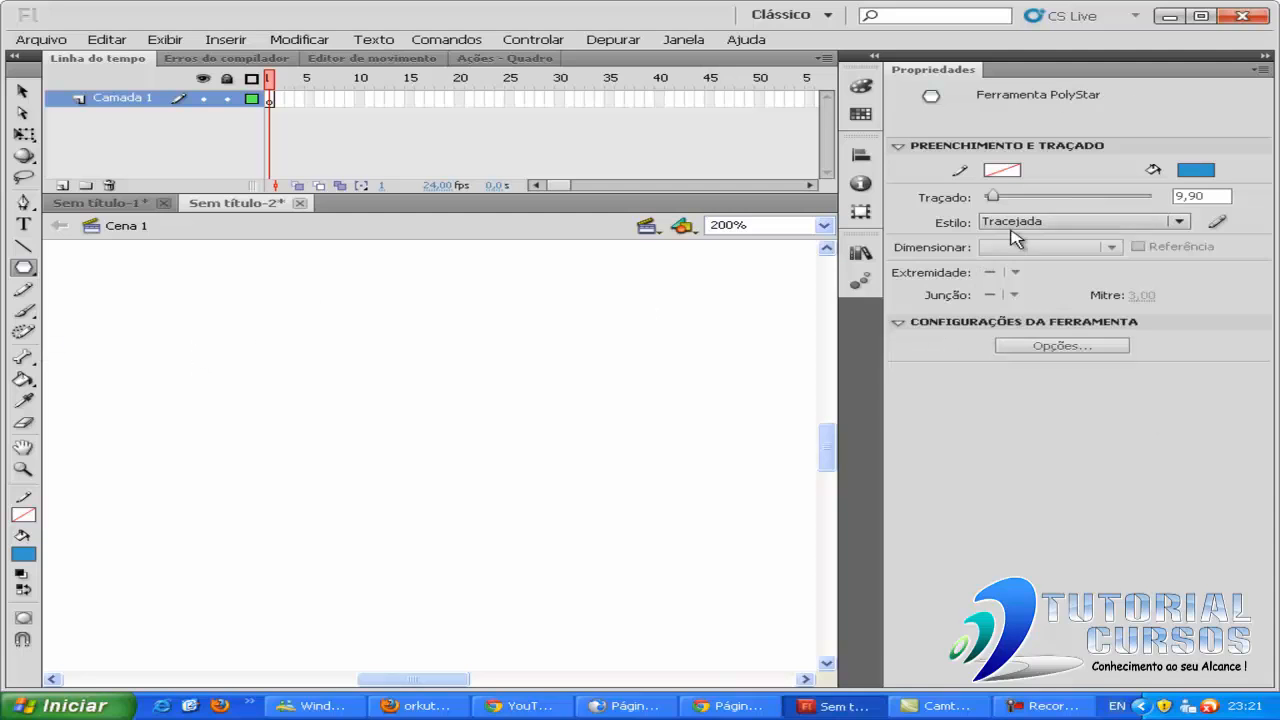
{"action": "left_click", "coordinate": [1057, 346]}
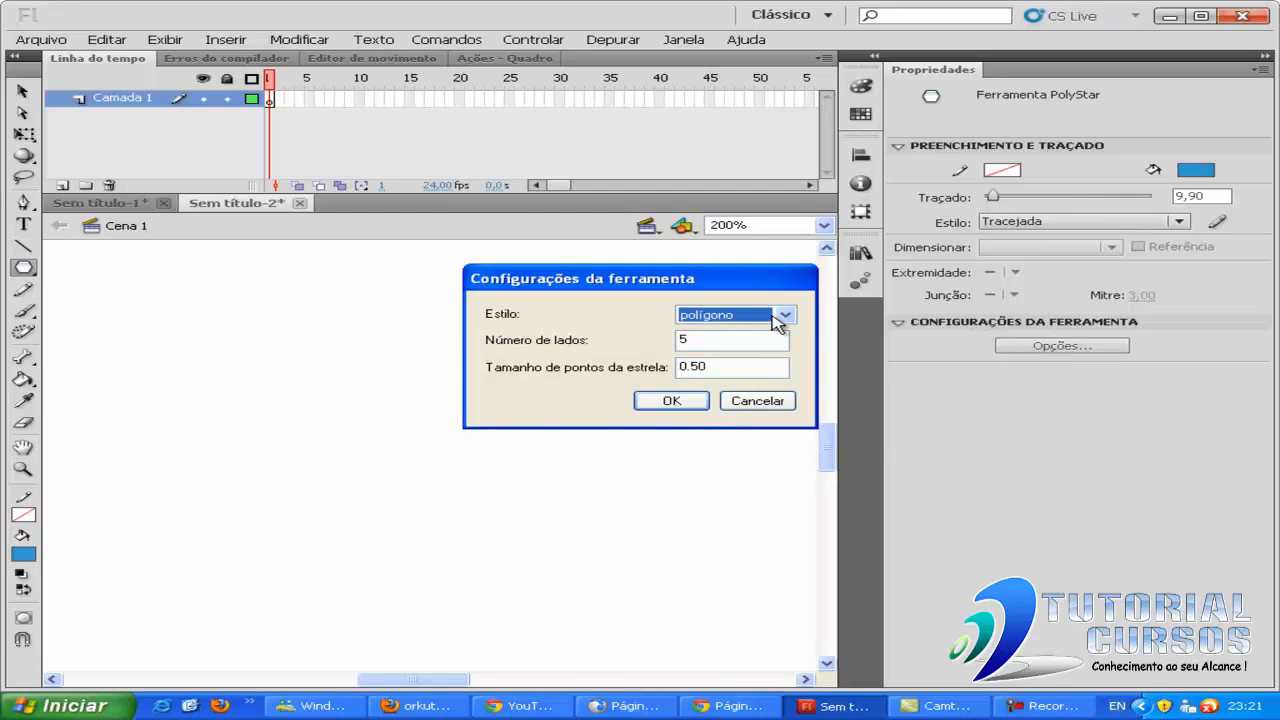
{"action": "left_click", "coordinate": [691, 342]}
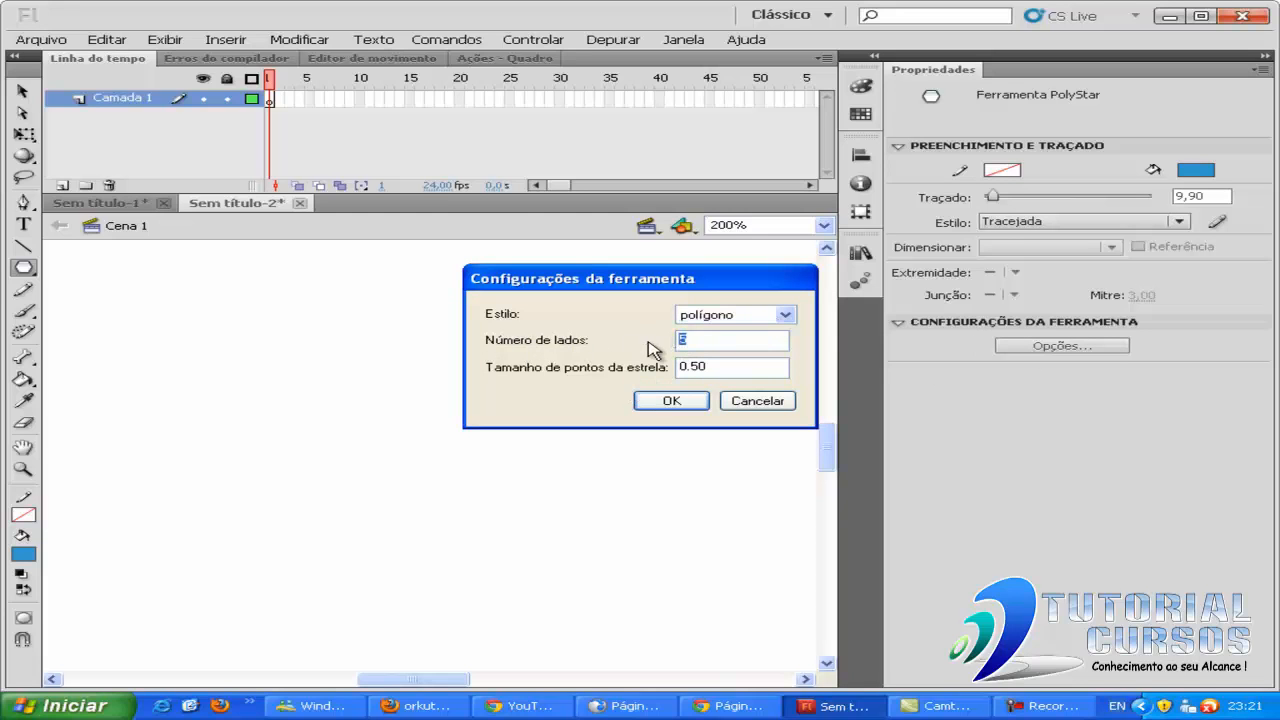
{"action": "type", "text": "6"}
{"action": "left_click", "coordinate": [667, 402]}
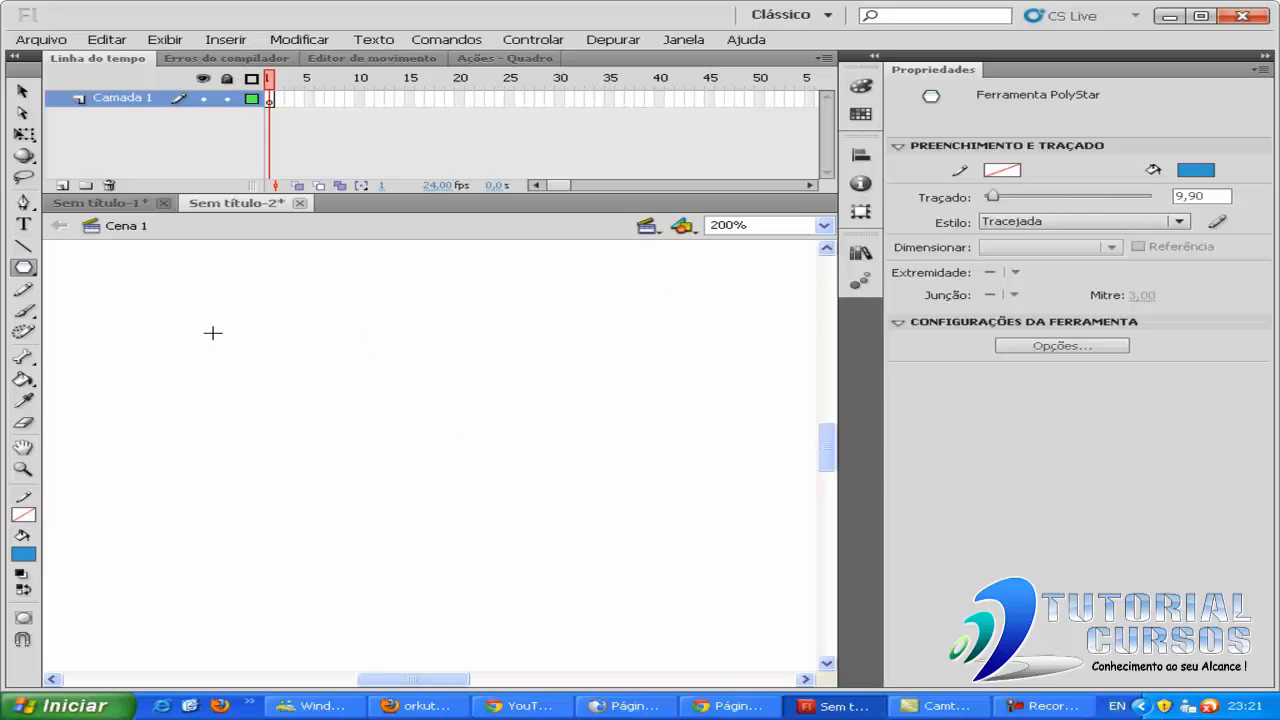
{"action": "left_click_drag", "start_coordinate": [108, 312], "coordinate": [154, 331]}
Set the PolyStar style to estrela with four points and draw a blue star beside the hexagon.
{"action": "left_click", "coordinate": [27, 270]}
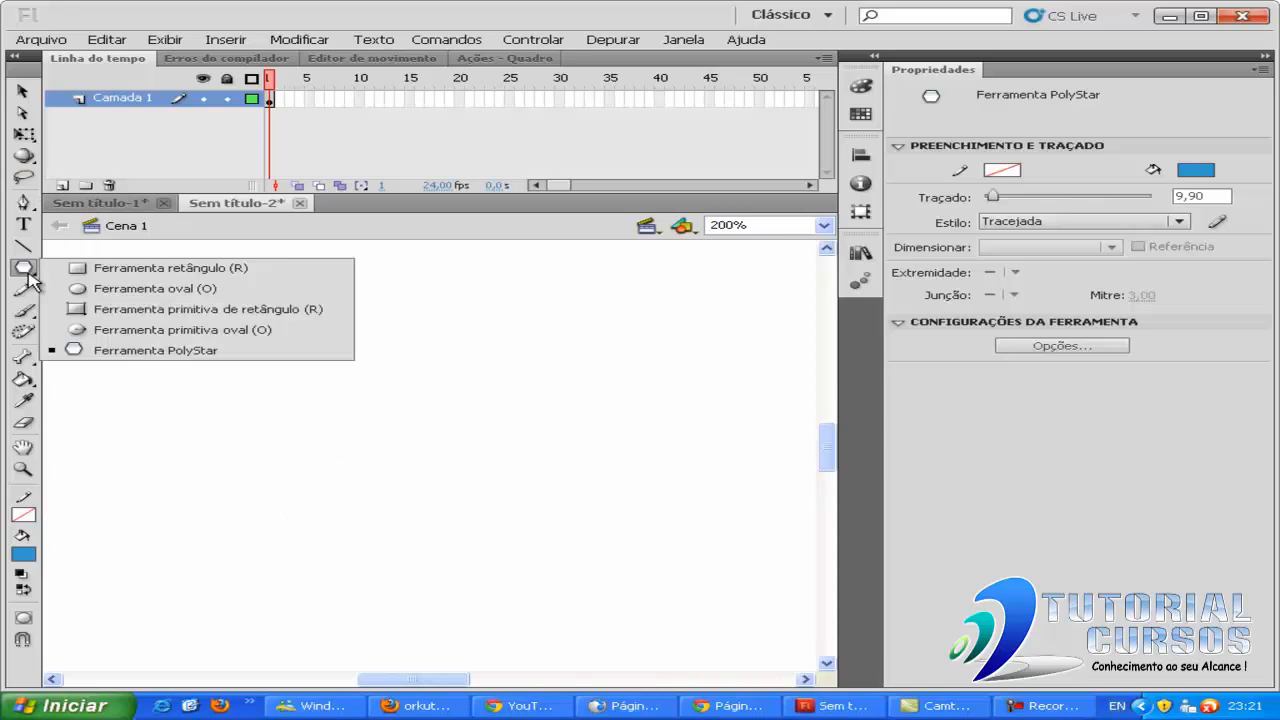
{"action": "left_click", "coordinate": [155, 350]}
{"action": "left_click", "coordinate": [1110, 348]}
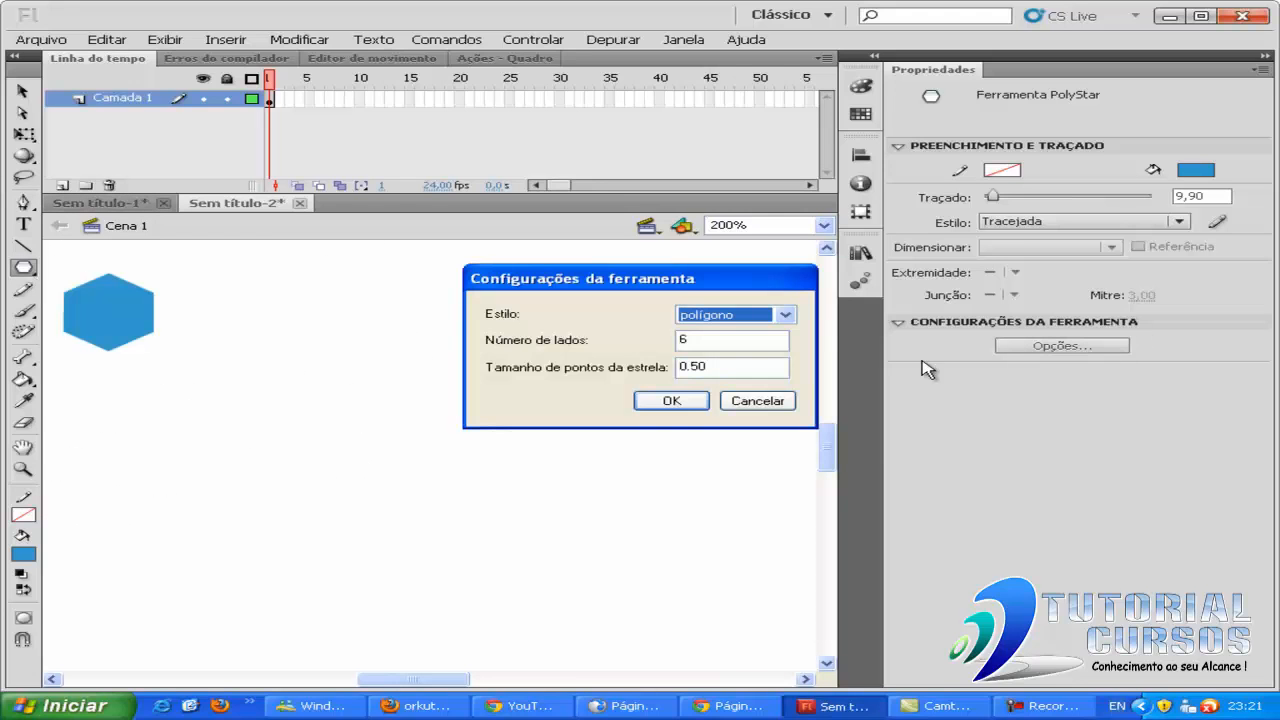
{"action": "left_click", "coordinate": [786, 316]}
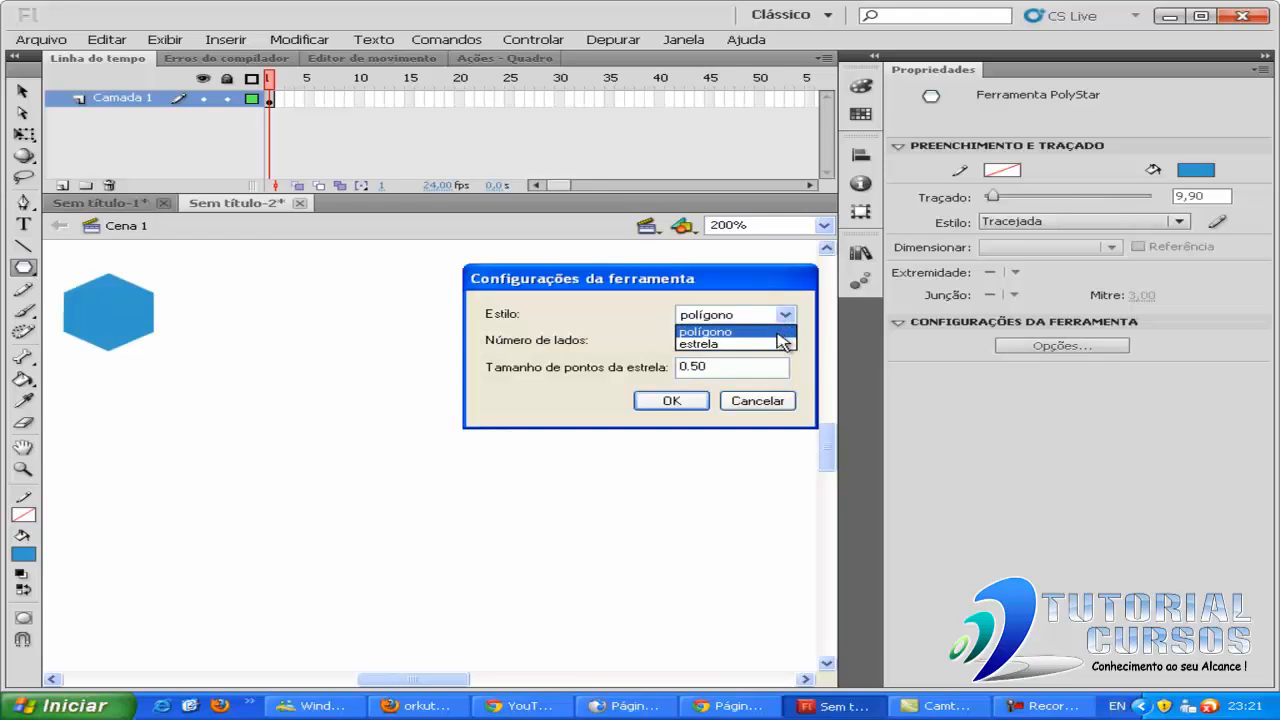
{"action": "left_click", "coordinate": [758, 344]}
{"action": "left_click_drag", "start_coordinate": [714, 340], "coordinate": [641, 342]}
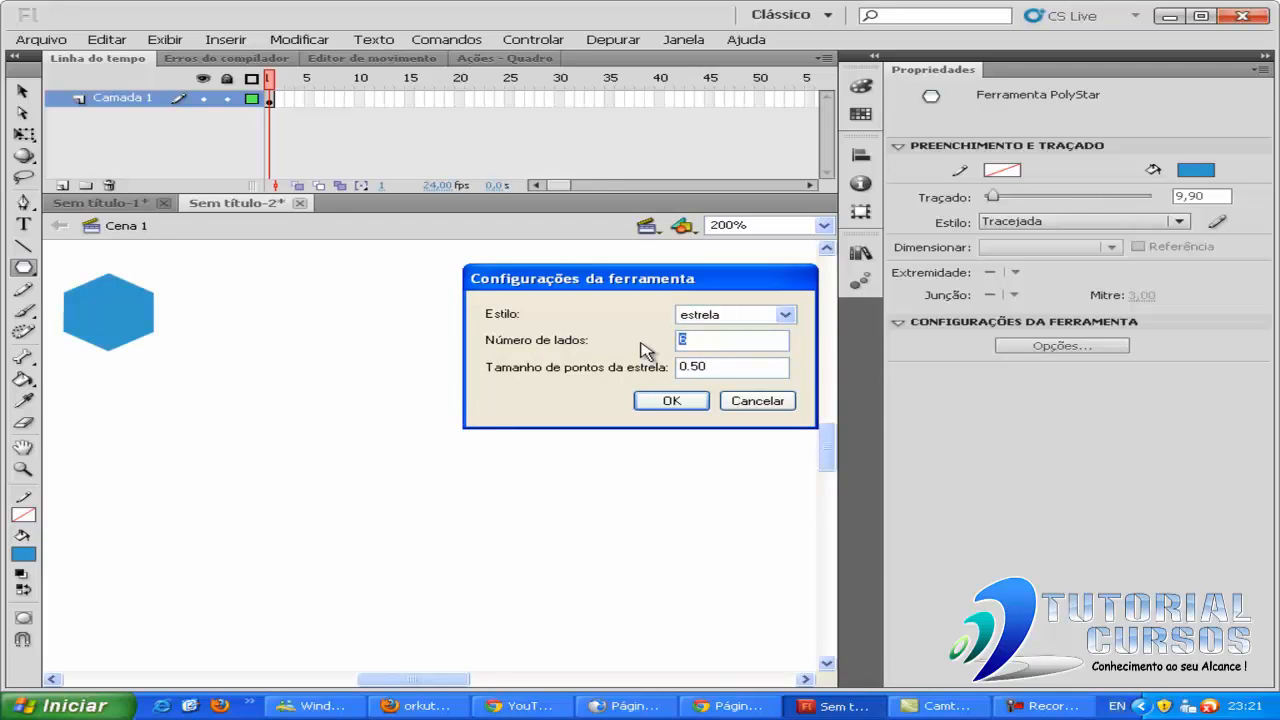
{"action": "left_click", "coordinate": [671, 400]}
{"action": "left_click_drag", "start_coordinate": [254, 300], "coordinate": [312, 325]}
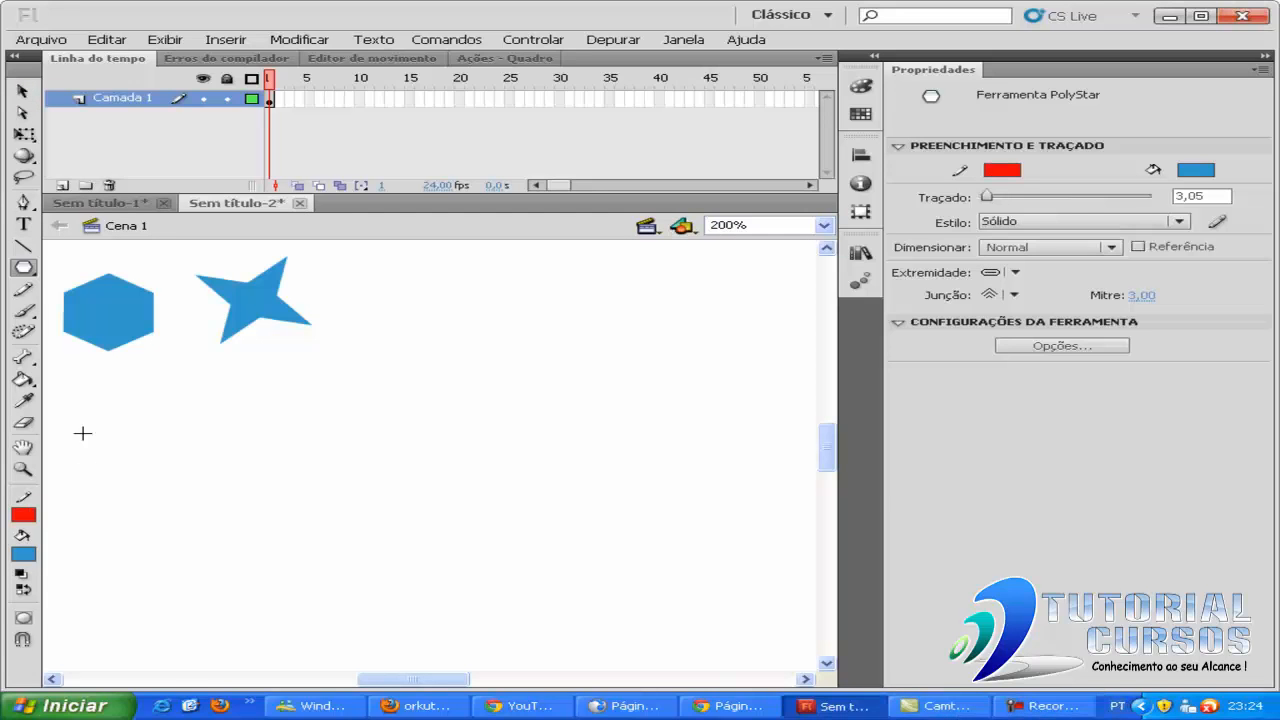
Draw a long horizontal red line with the Line tool, solid stroke 3.05, below the hexagon and star.
{"action": "left_click", "coordinate": [23, 248]}
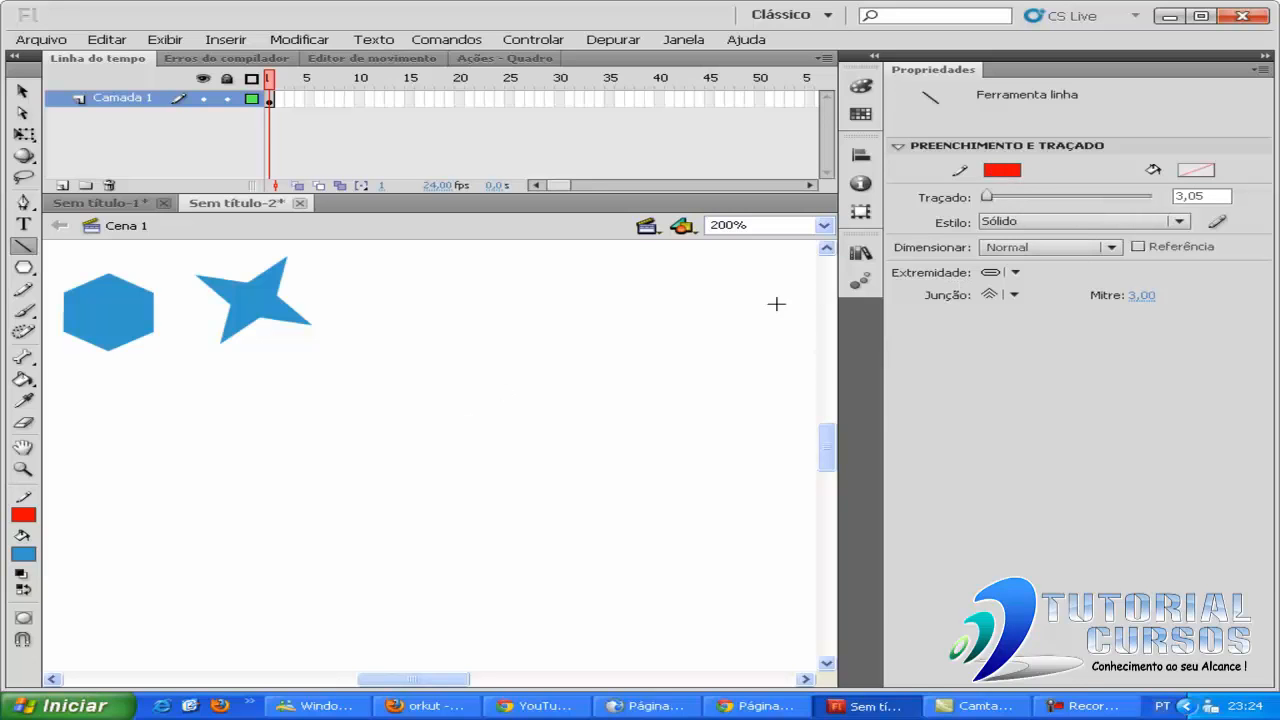
{"action": "left_click_drag", "start_coordinate": [136, 514], "coordinate": [722, 514]}
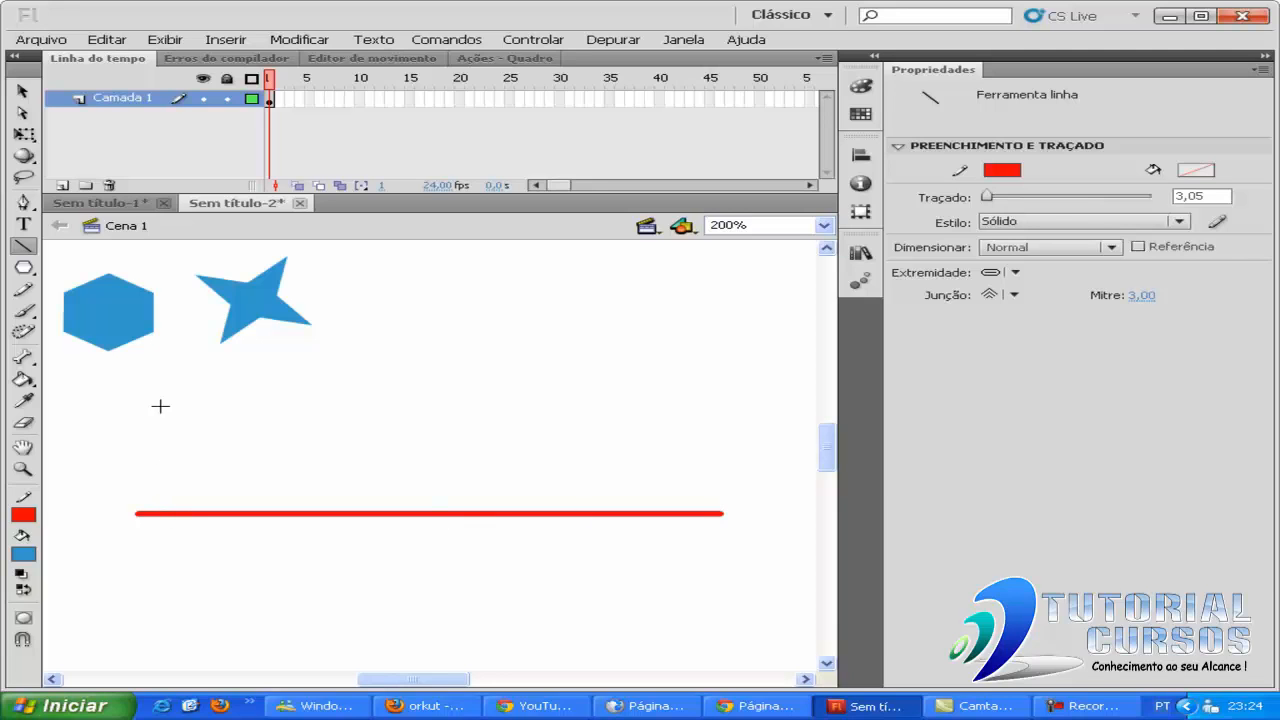
{"action": "left_click", "coordinate": [24, 92]}
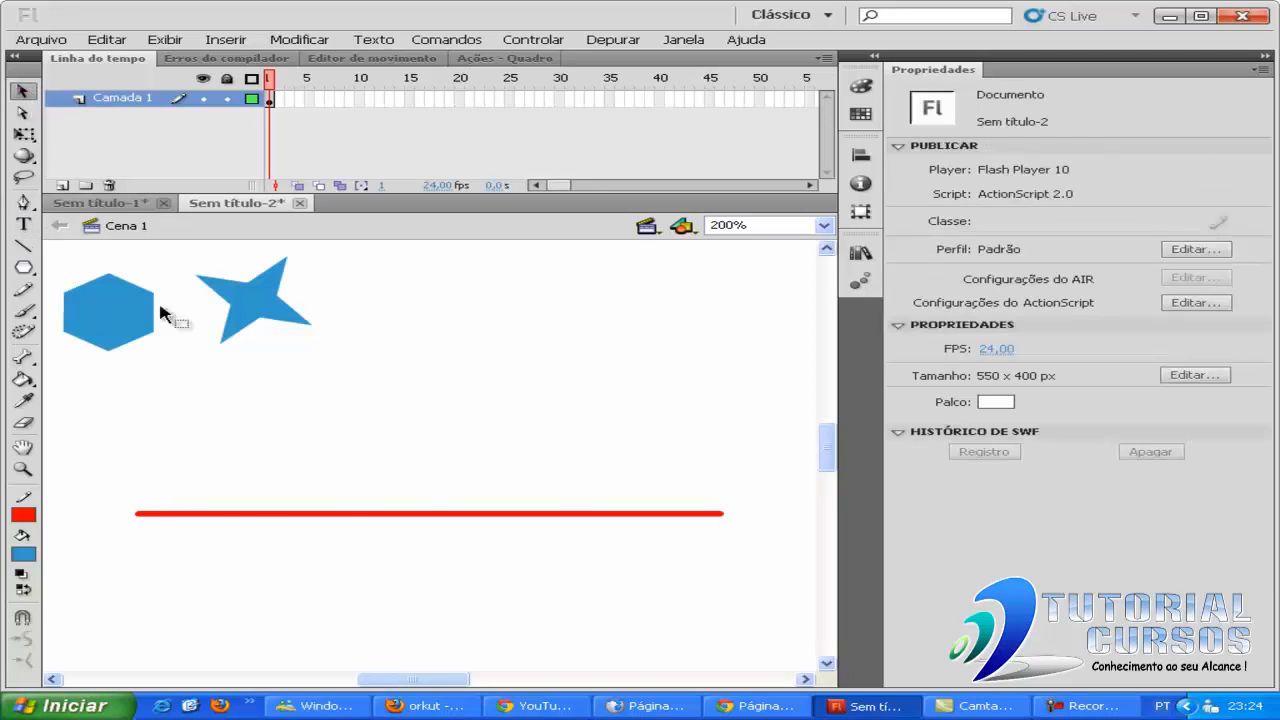
Bend the straight red line into a curve and pull out two pointed peaks, the second one higher, using the Selection tool.
{"action": "left_click_drag", "start_coordinate": [212, 520], "coordinate": [192, 553]}
{"action": "left_click_drag", "start_coordinate": [410, 535], "coordinate": [432, 482]}
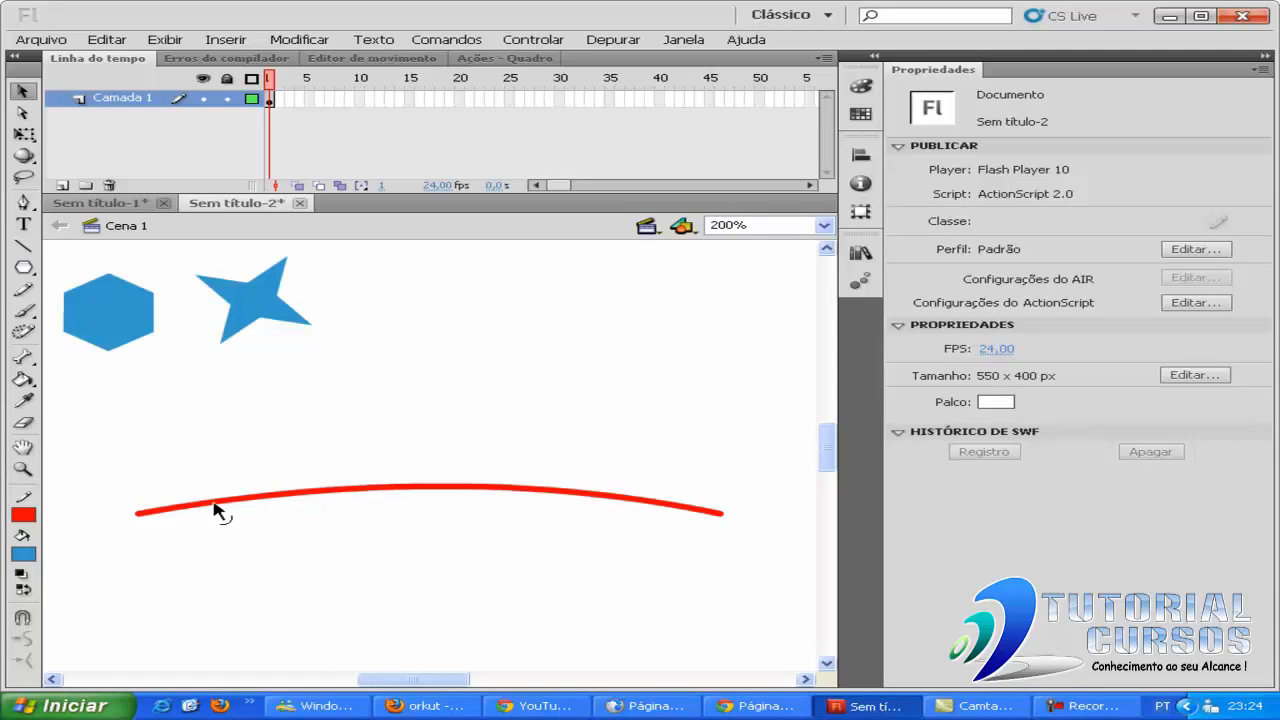
{"action": "left_click_drag", "start_coordinate": [215, 508], "coordinate": [205, 434]}
{"action": "left_click_drag", "start_coordinate": [278, 453], "coordinate": [356, 381]}
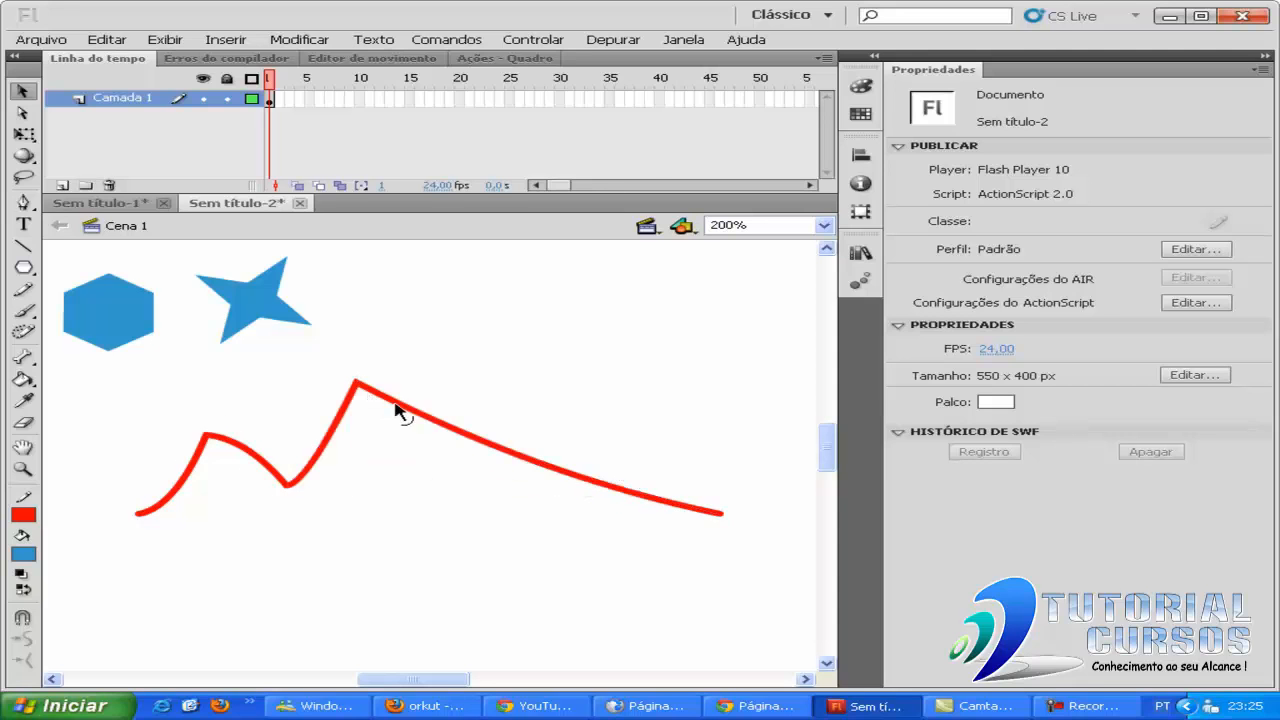
{"action": "left_click", "coordinate": [448, 426]}
{"action": "left_click", "coordinate": [466, 447]}
Try the square and flat end caps on the red line's long right-hand segment and return it to the round cap.
{"action": "left_click", "coordinate": [22, 468]}
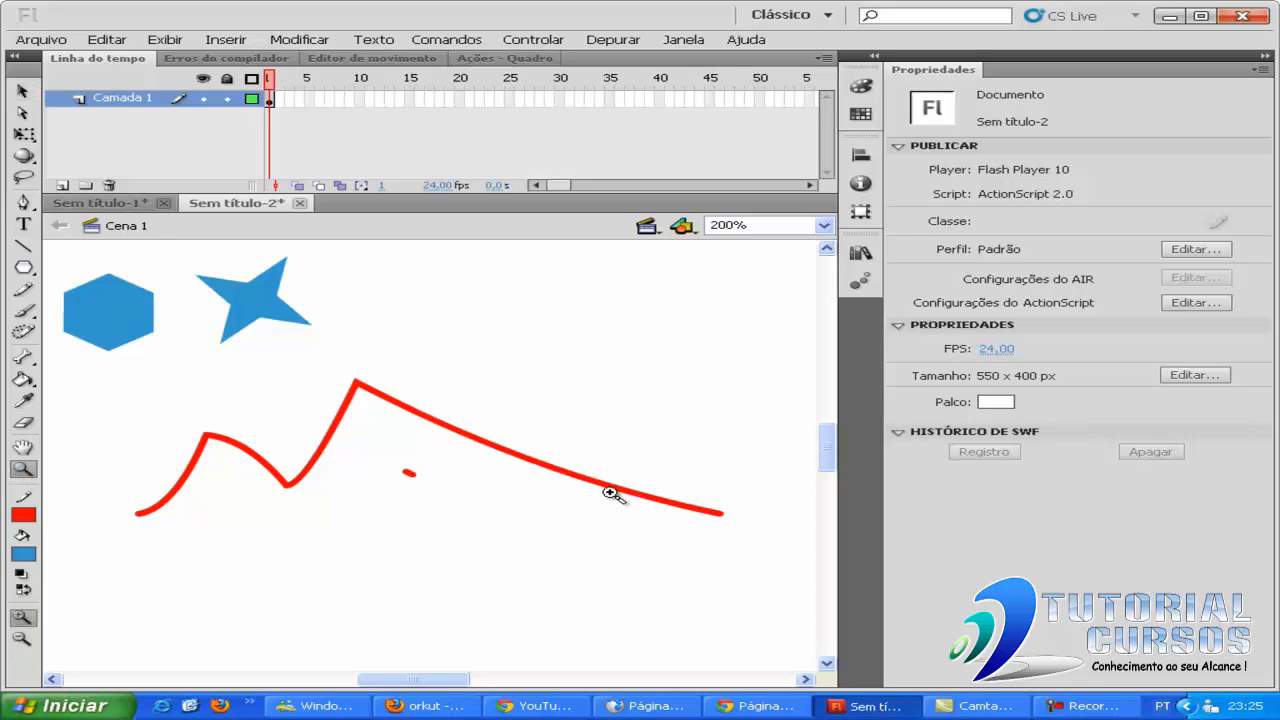
{"action": "left_click_drag", "start_coordinate": [766, 491], "coordinate": [682, 553]}
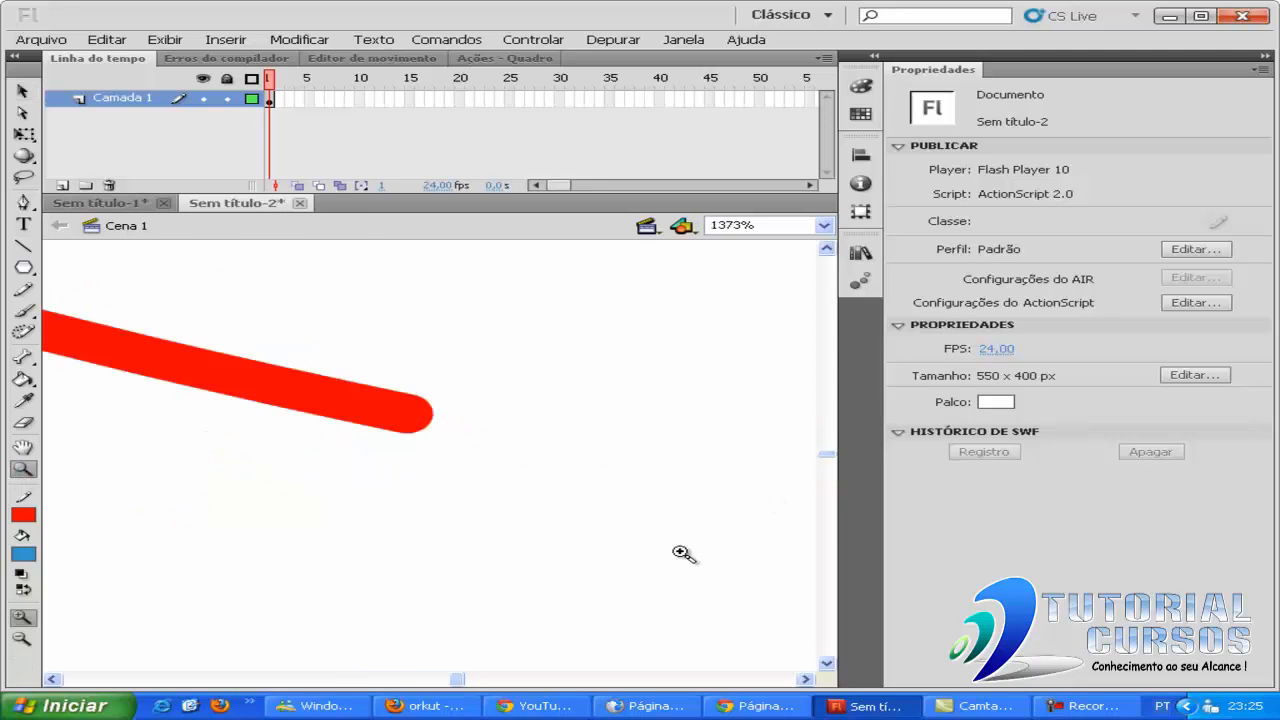
{"action": "left_click", "coordinate": [22, 91]}
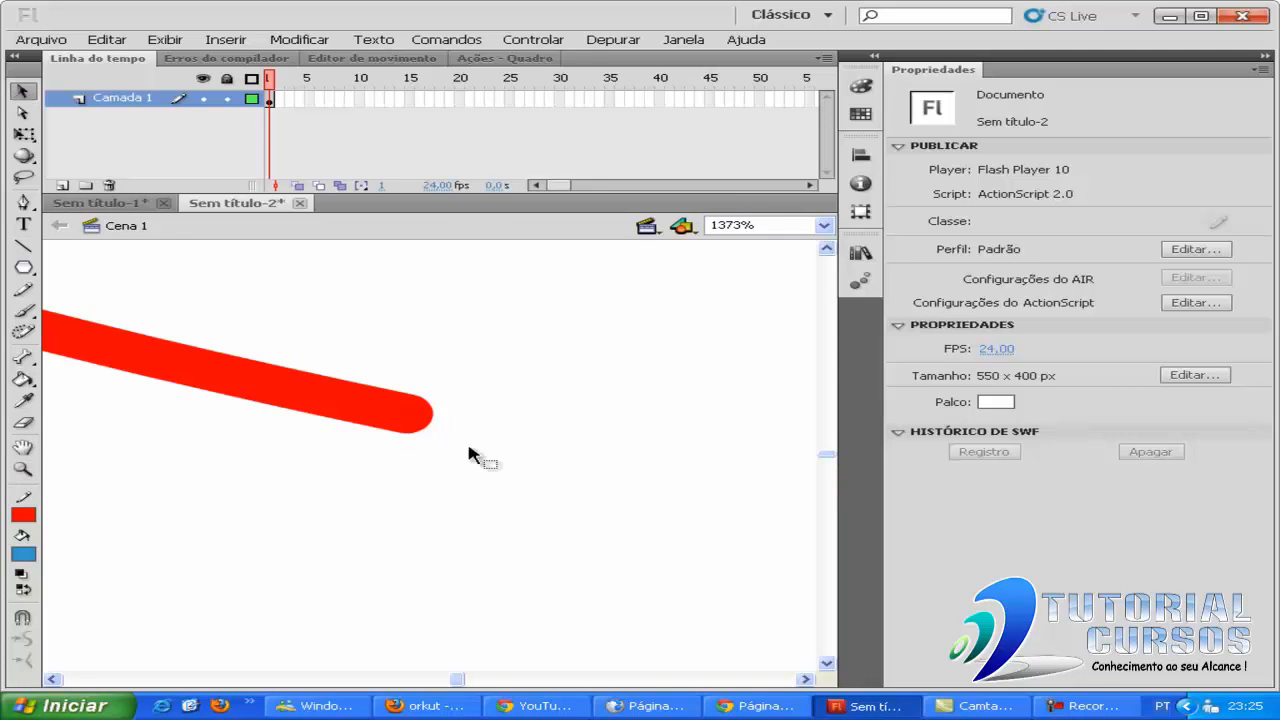
{"action": "left_click", "coordinate": [416, 427]}
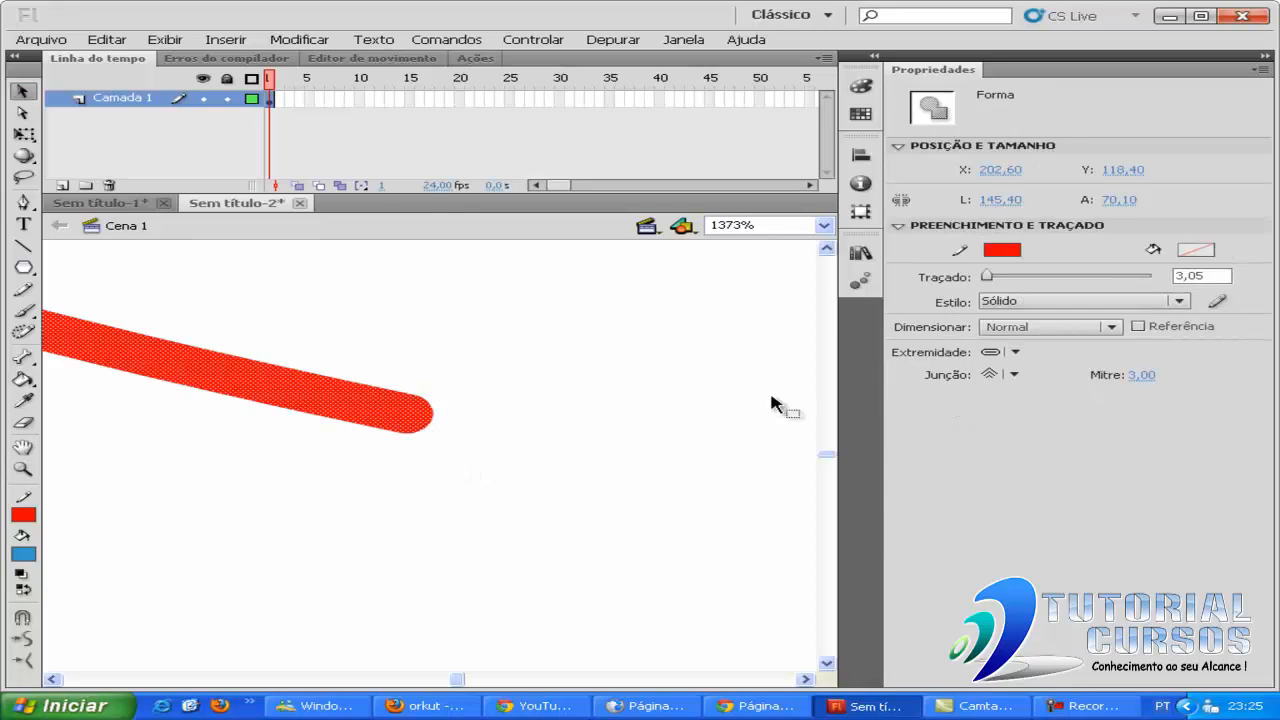
{"action": "left_click", "coordinate": [1014, 353]}
{"action": "left_click", "coordinate": [1032, 401]}
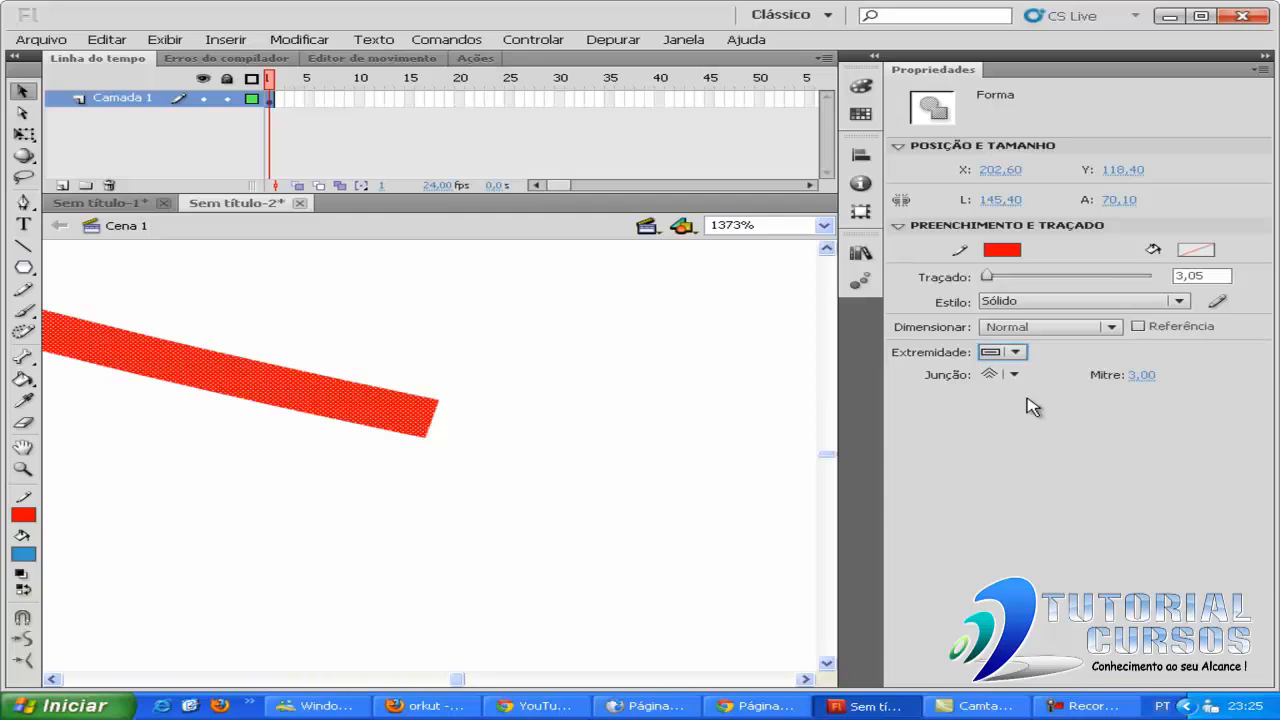
{"action": "left_click", "coordinate": [1015, 352]}
{"action": "left_click", "coordinate": [1030, 372]}
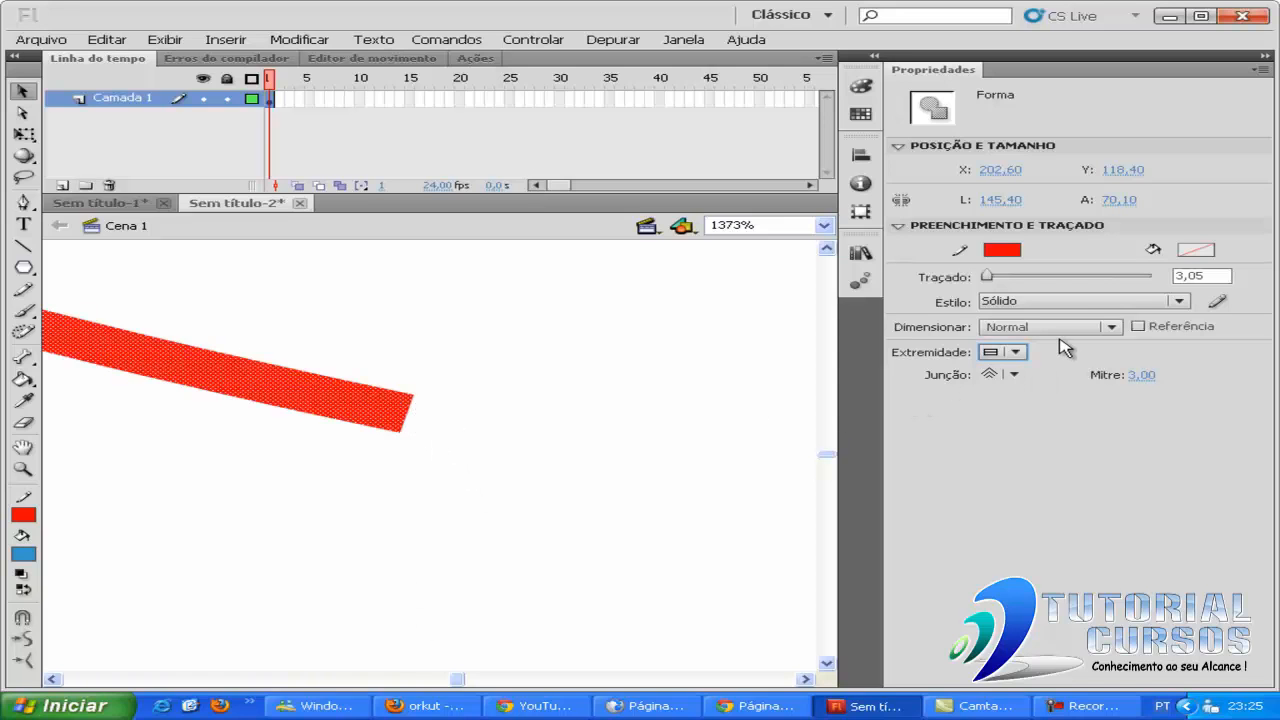
{"action": "left_click", "coordinate": [1020, 356]}
{"action": "left_click", "coordinate": [1020, 388]}
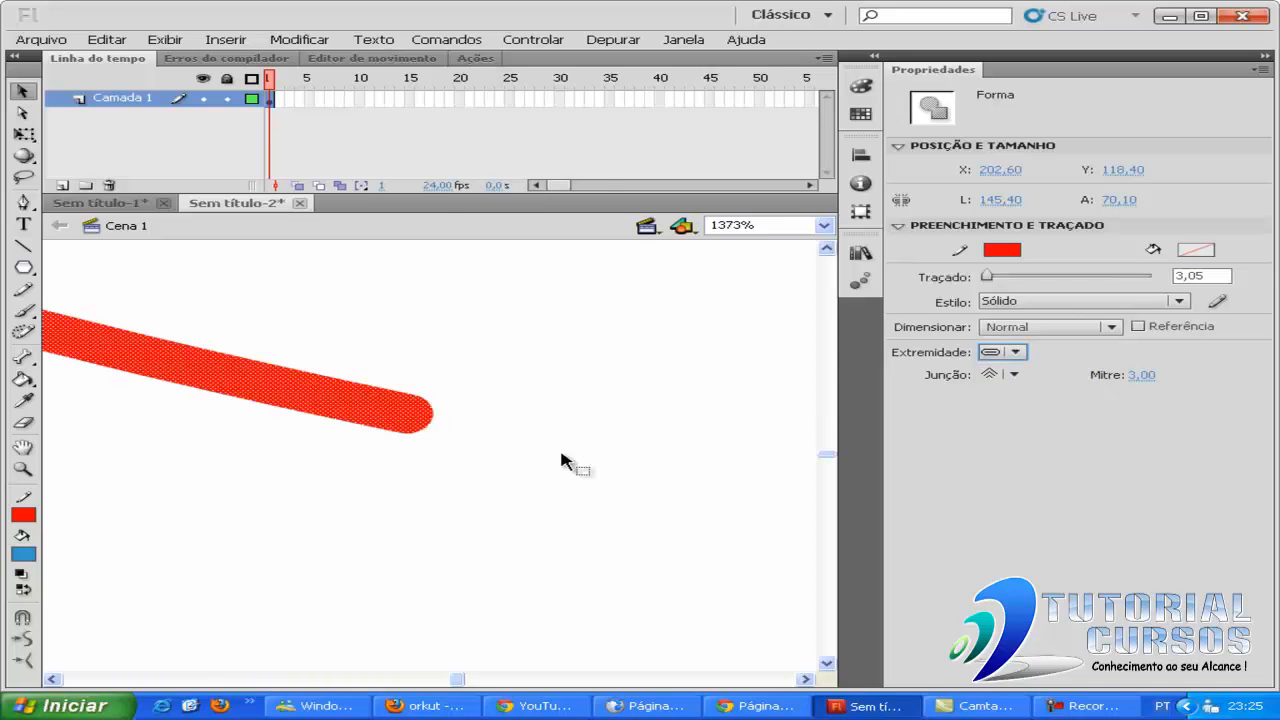
Select only the corner of the red line's first peak and set its stroke join to Redondo.
{"action": "left_click_drag", "start_coordinate": [462, 685], "coordinate": [392, 685]}
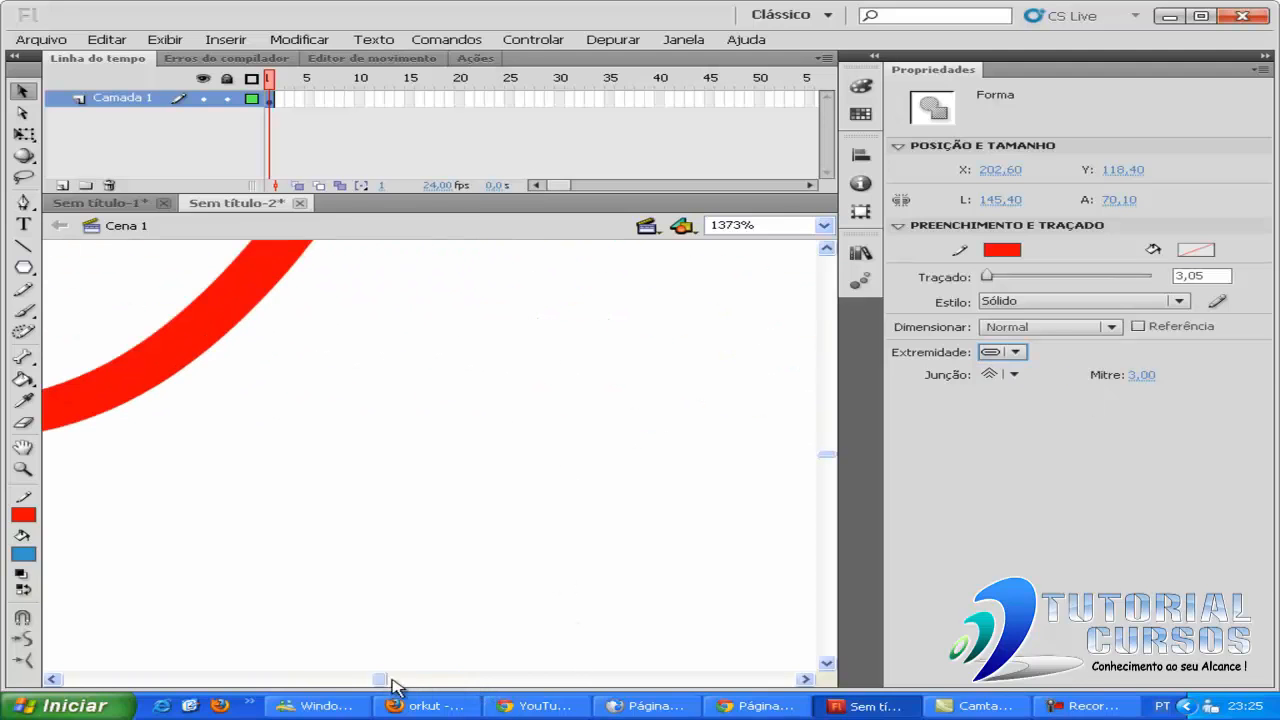
{"action": "left_click", "coordinate": [826, 248]}
{"action": "left_click", "coordinate": [826, 248]}
{"action": "left_click", "coordinate": [826, 248]}
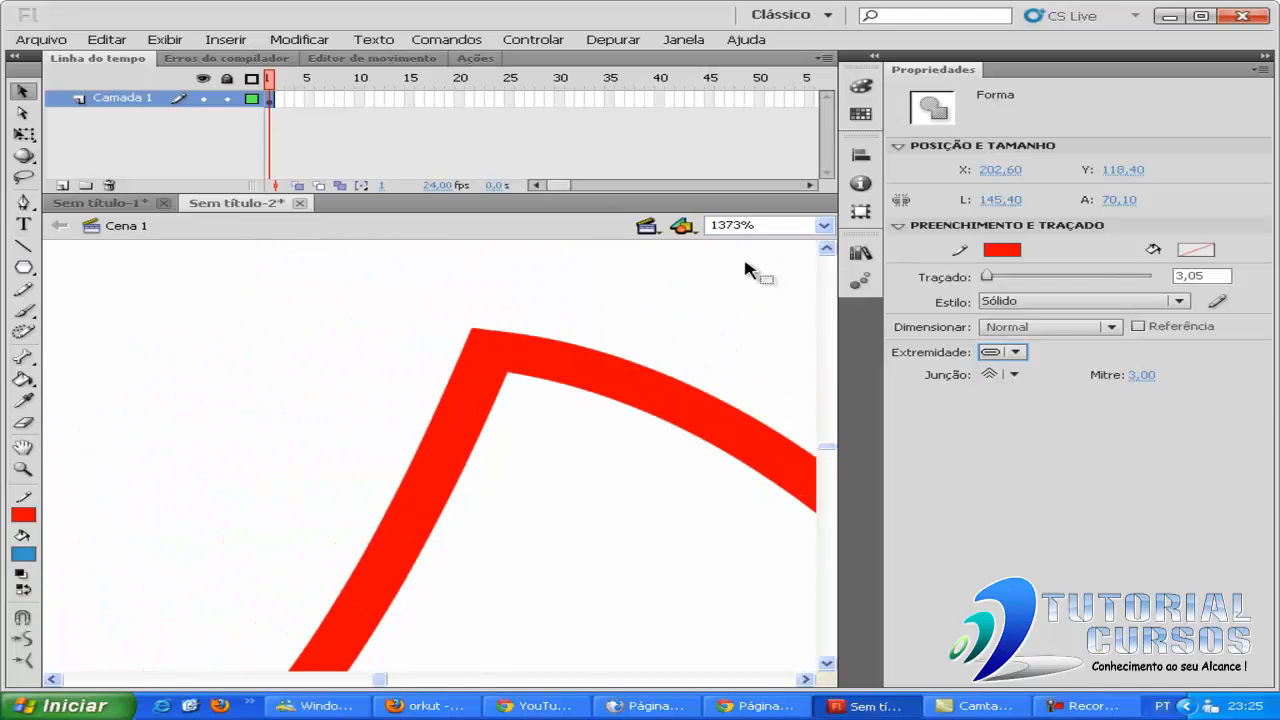
{"action": "mouse_move", "coordinate": [366, 254]}
{"action": "left_mouse_down"}
{"action": "mouse_move", "coordinate": [460, 371]}
{"action": "mouse_move", "coordinate": [624, 446]}
{"action": "left_mouse_up"}
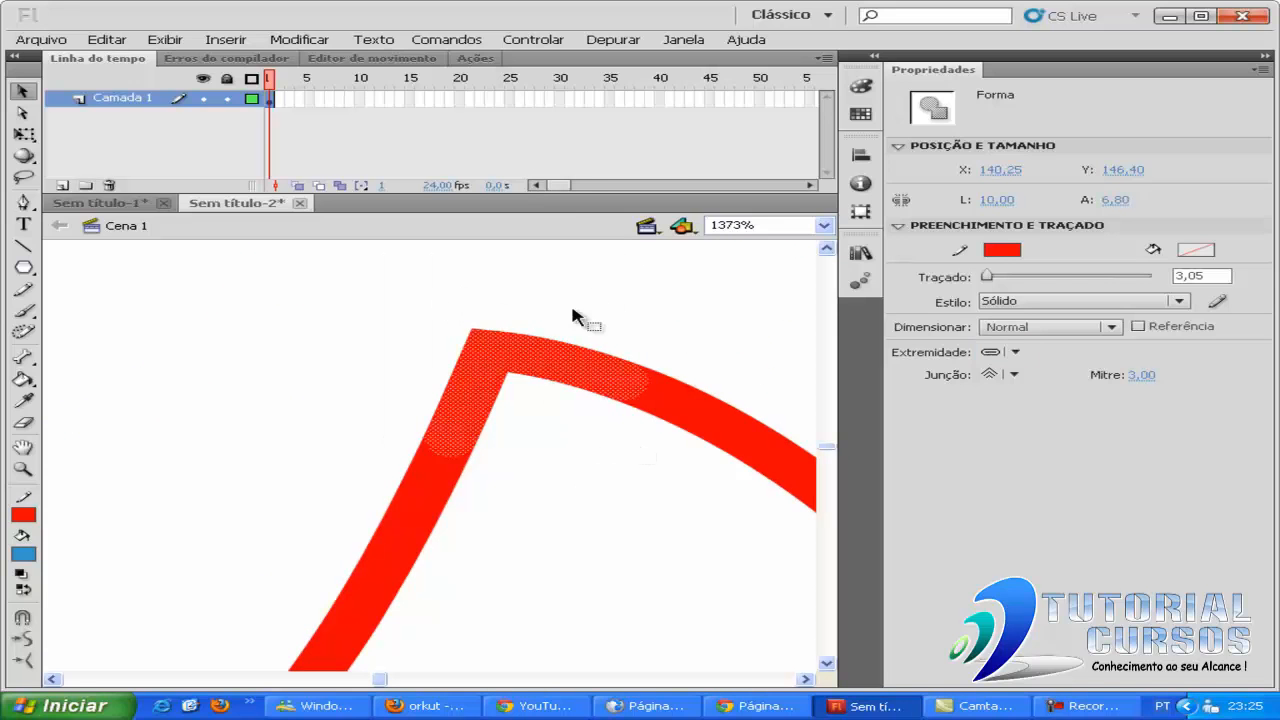
{"action": "left_click", "coordinate": [1008, 372]}
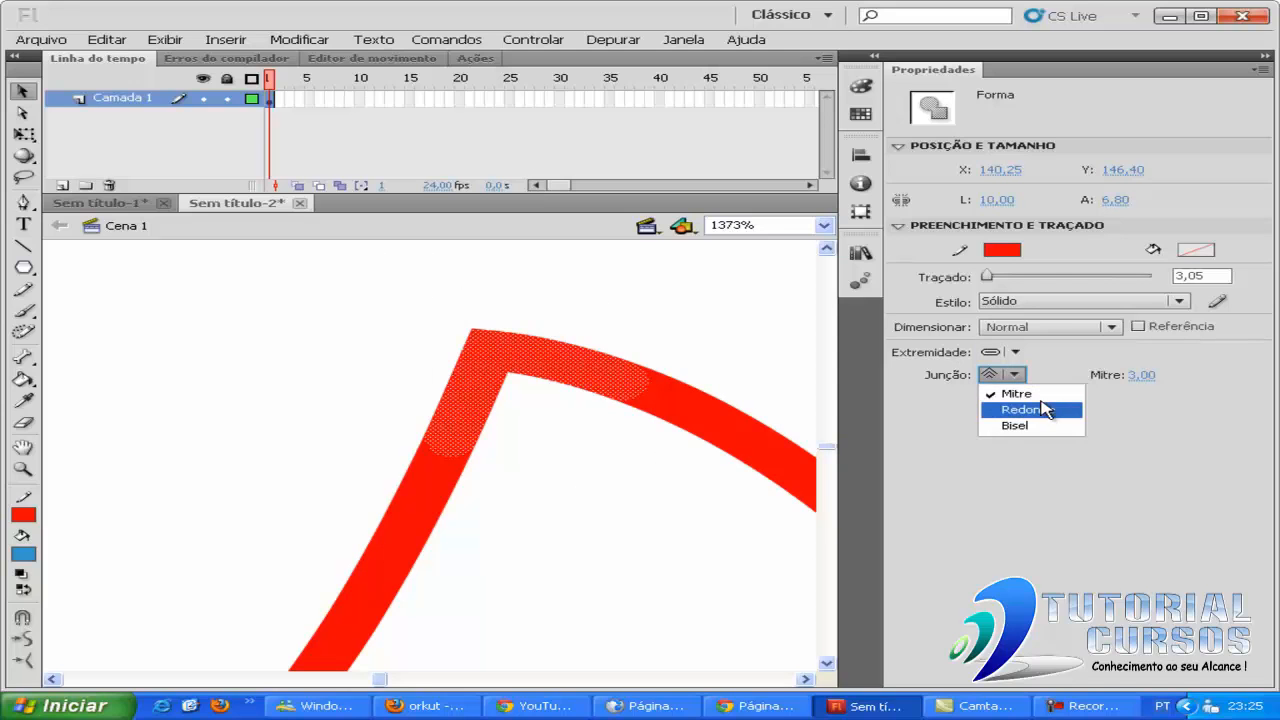
{"action": "left_click", "coordinate": [1045, 411]}
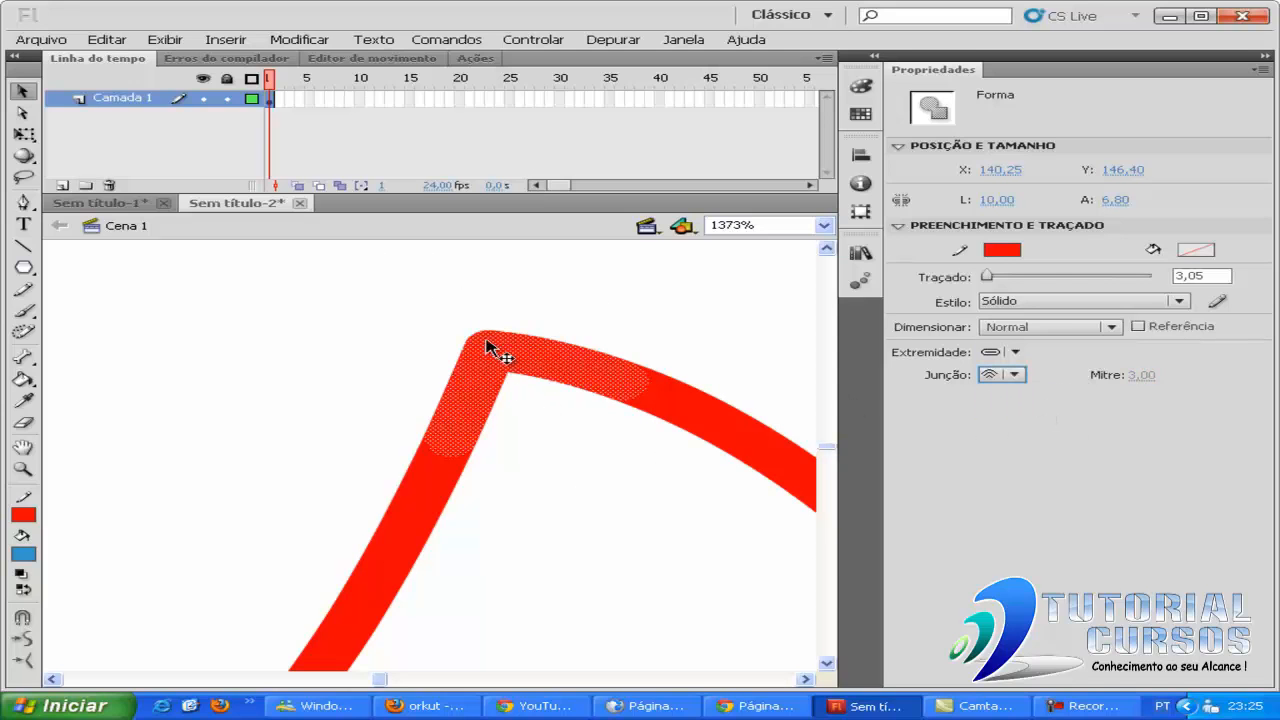
Try the Bisel join on the selected peak corner and return it to Redondo.
{"action": "left_click", "coordinate": [1006, 384]}
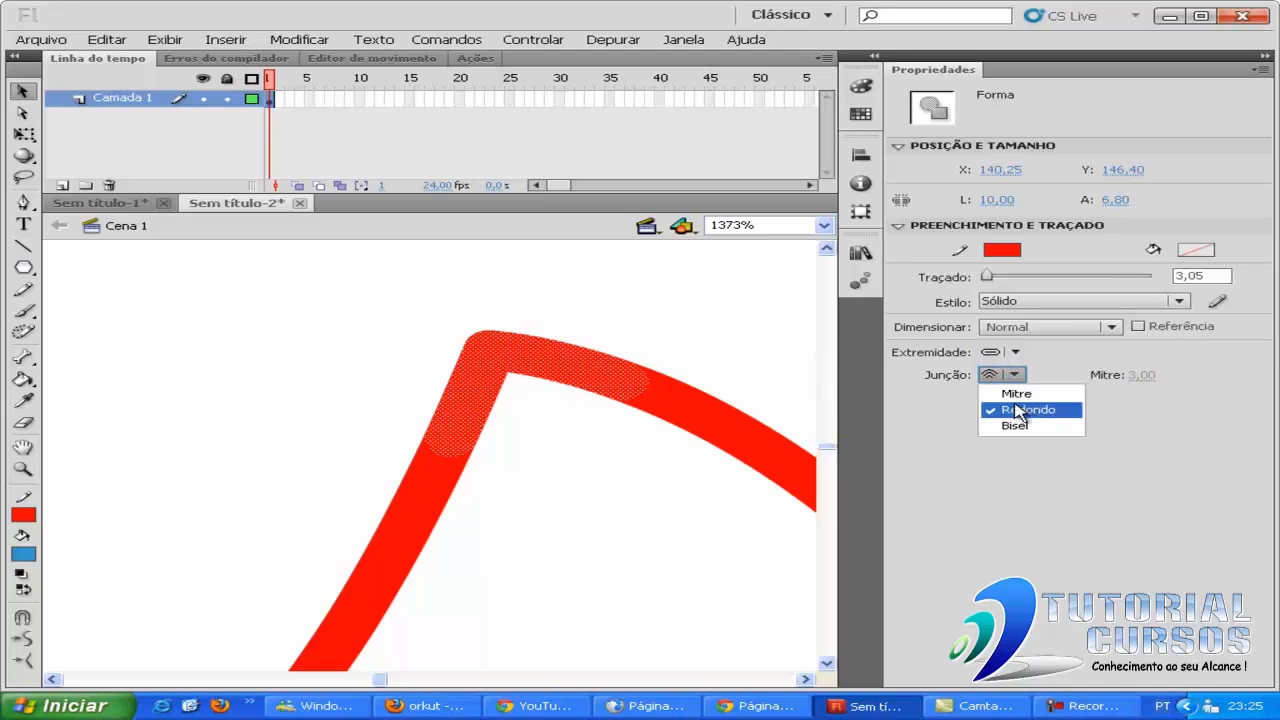
{"action": "left_click", "coordinate": [1018, 427]}
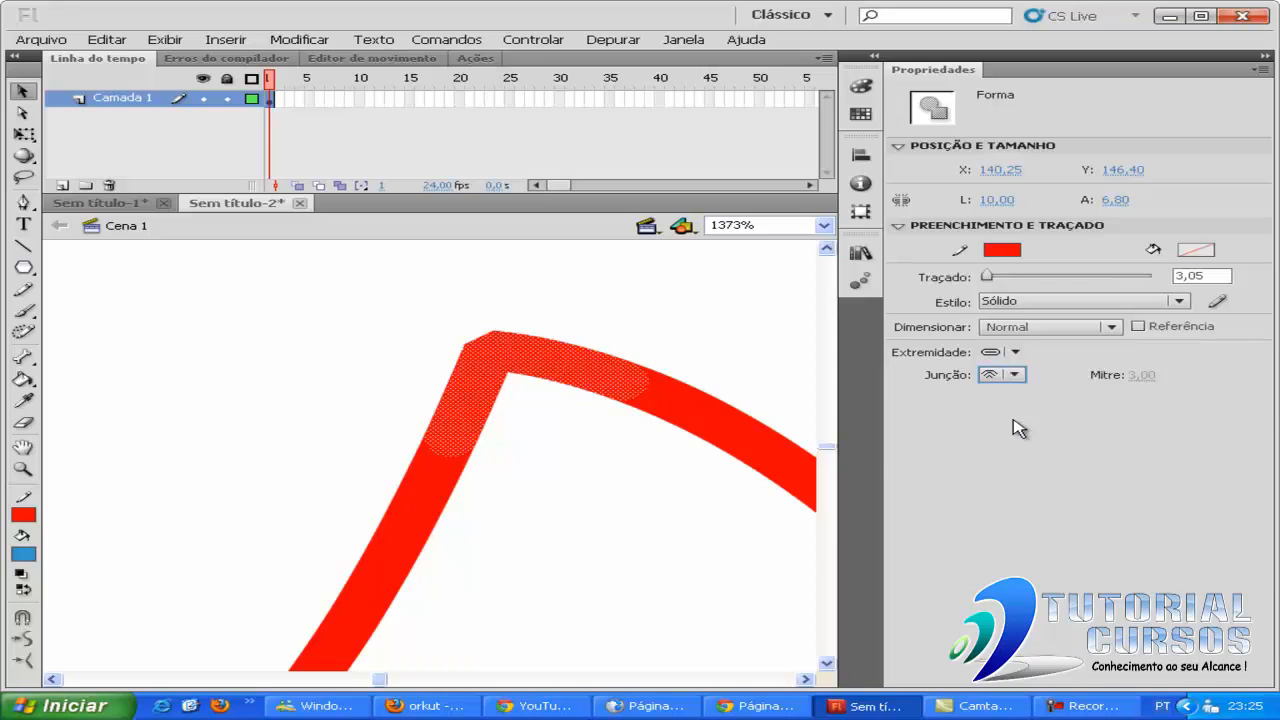
{"action": "left_click", "coordinate": [1024, 372]}
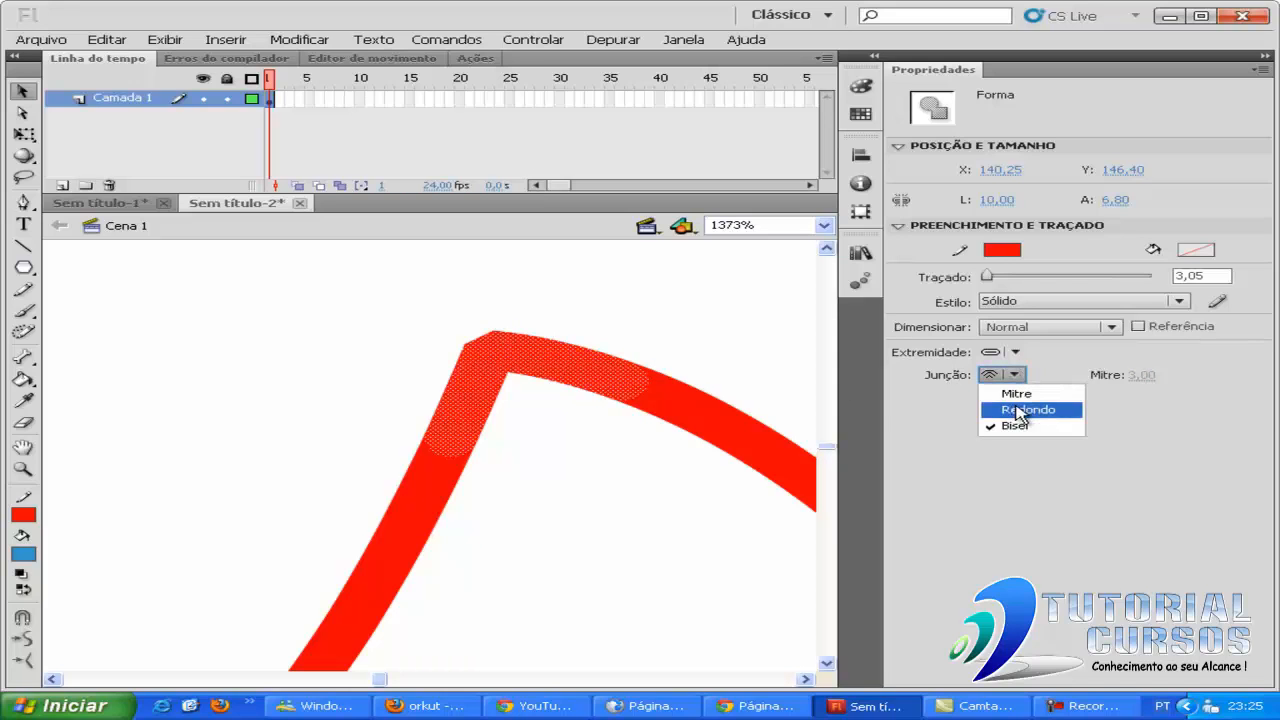
{"action": "left_click", "coordinate": [1018, 409]}
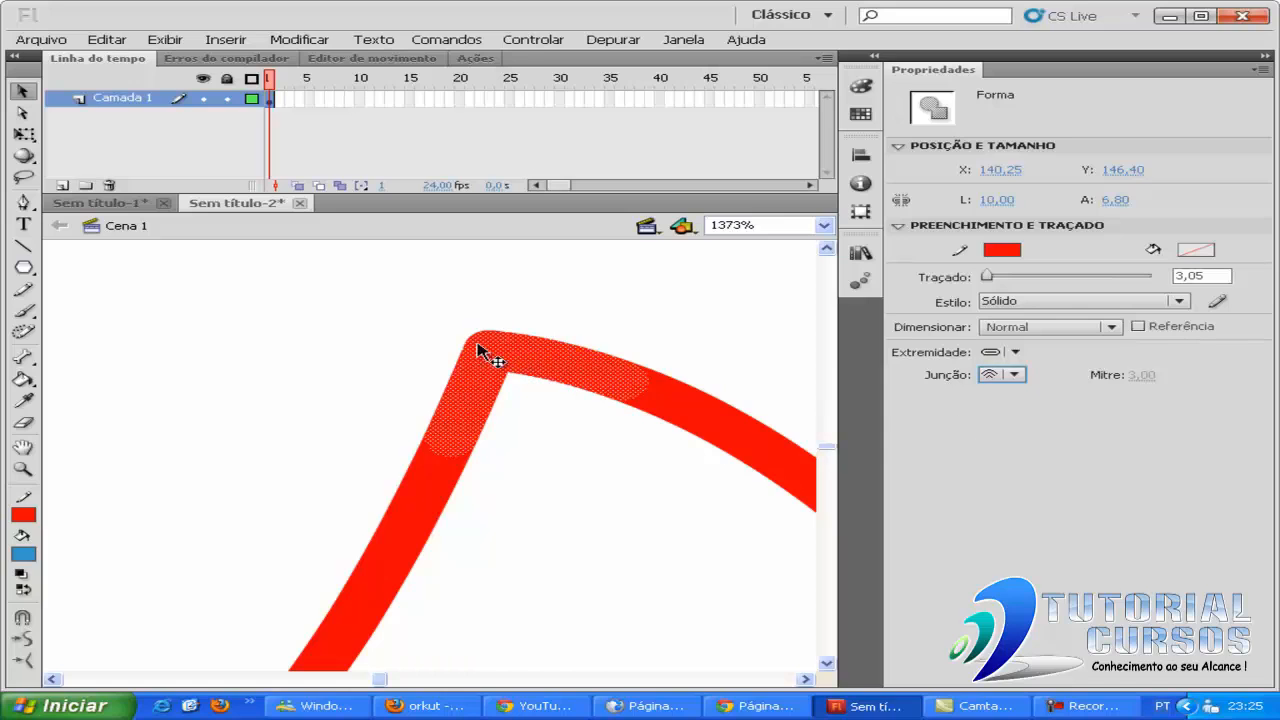